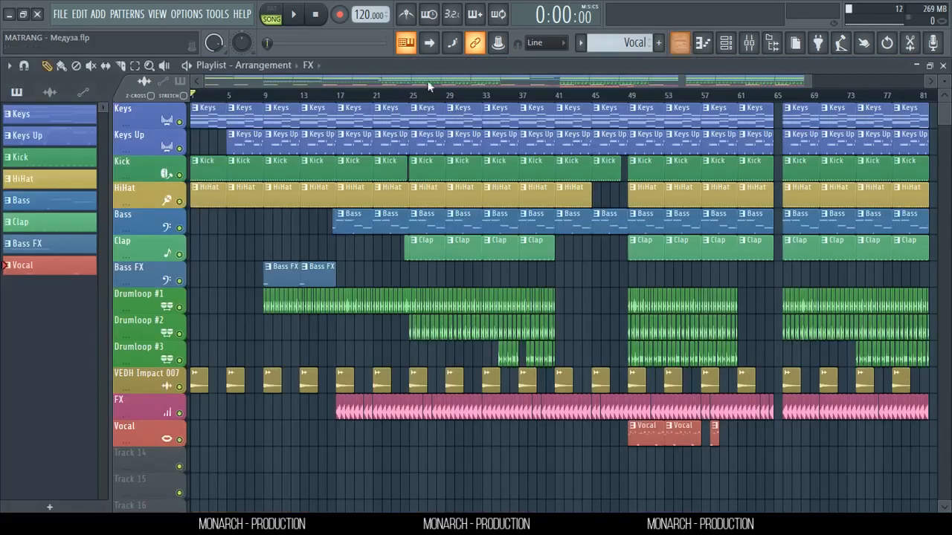
- Select the whole arrangement in the playlist timeline from bar 1 to about bar 85 and play it through
scroll(410, 99, "down", 1)
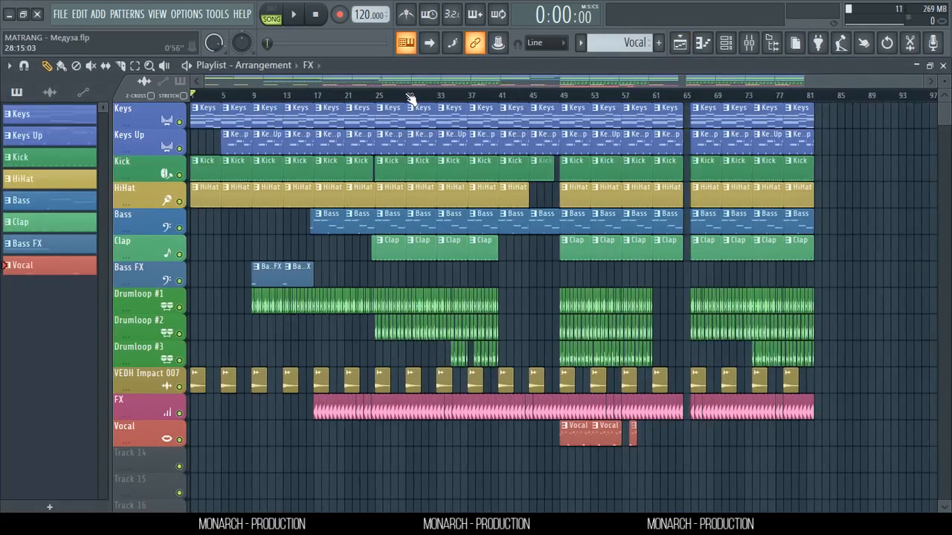
scroll(415, 136, "down", 2)
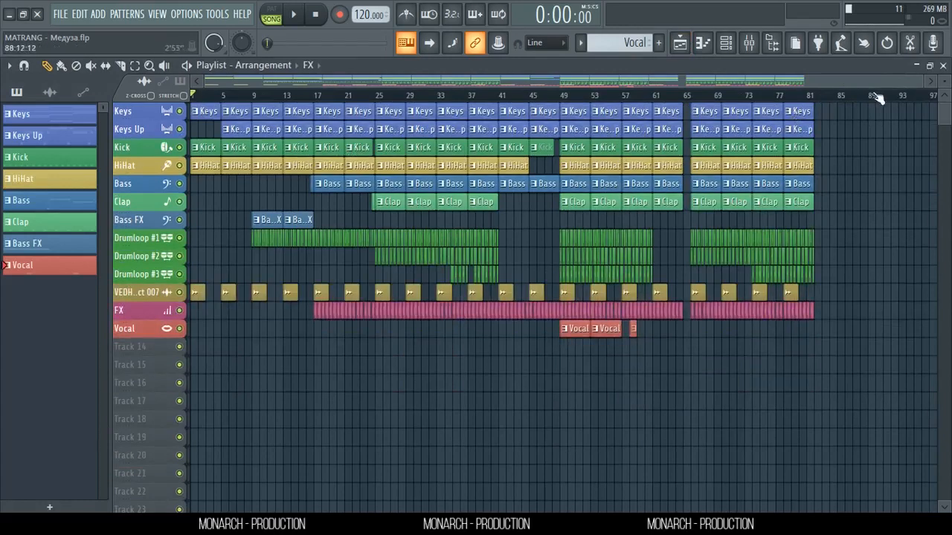
left_click_drag(841, 97, 192, 98)
left_click(319, 341)
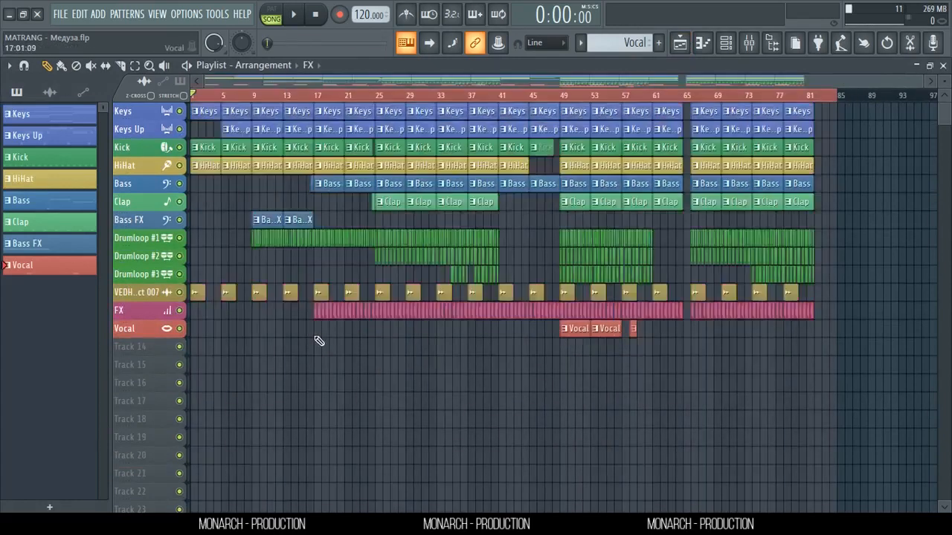
scroll(197, 99, "up", 4)
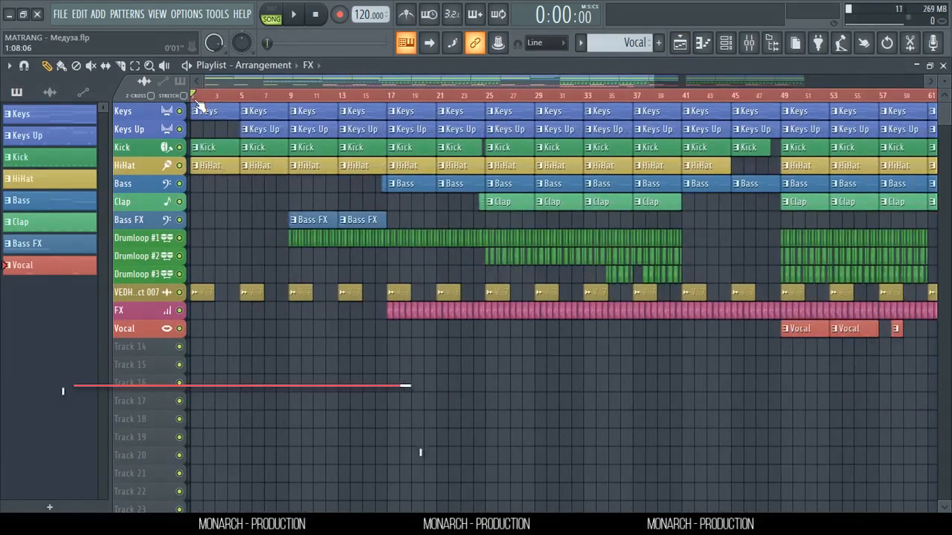
scroll(198, 103, "down", 4)
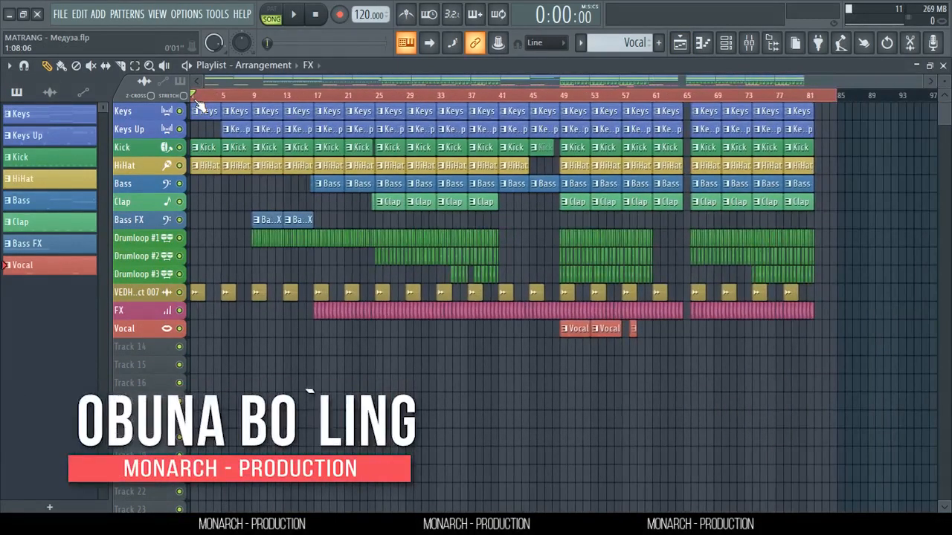
key("space")
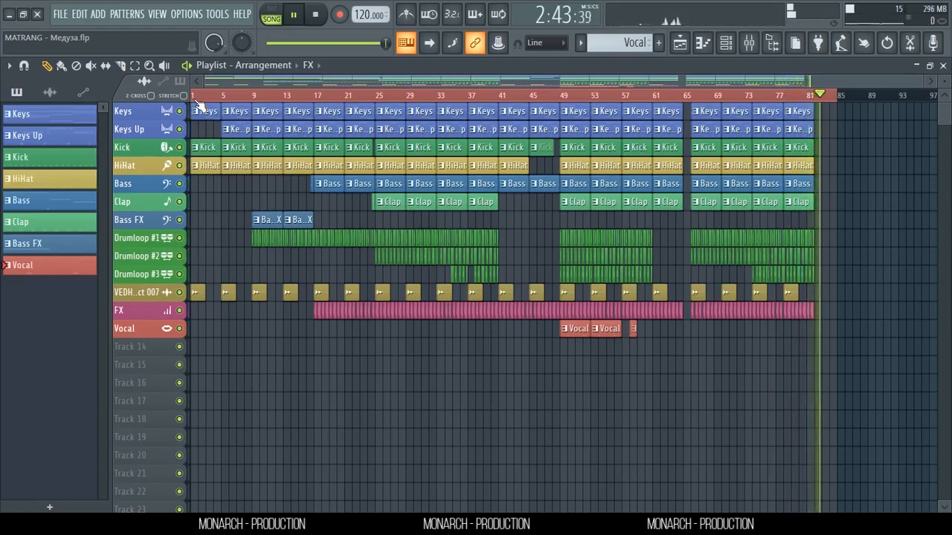
key("space")
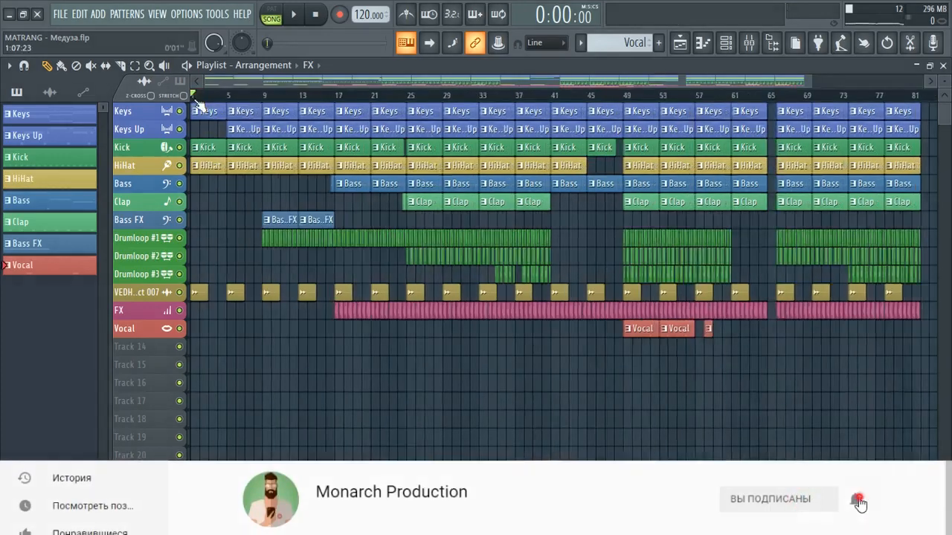
- Open the first Keys clip in the piano roll and examine the notes of its four-bar chord progression
scroll(199, 105, "up", 2)
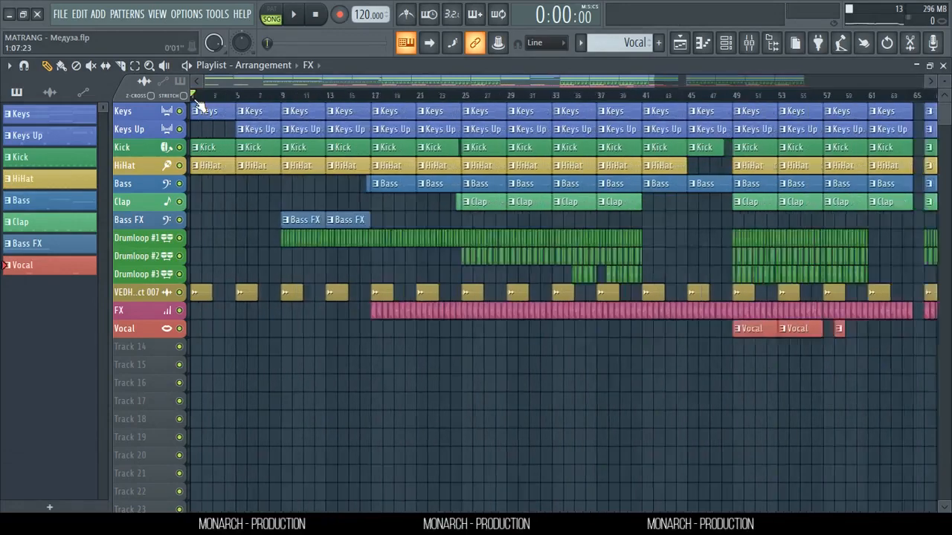
scroll(200, 104, "up", 4)
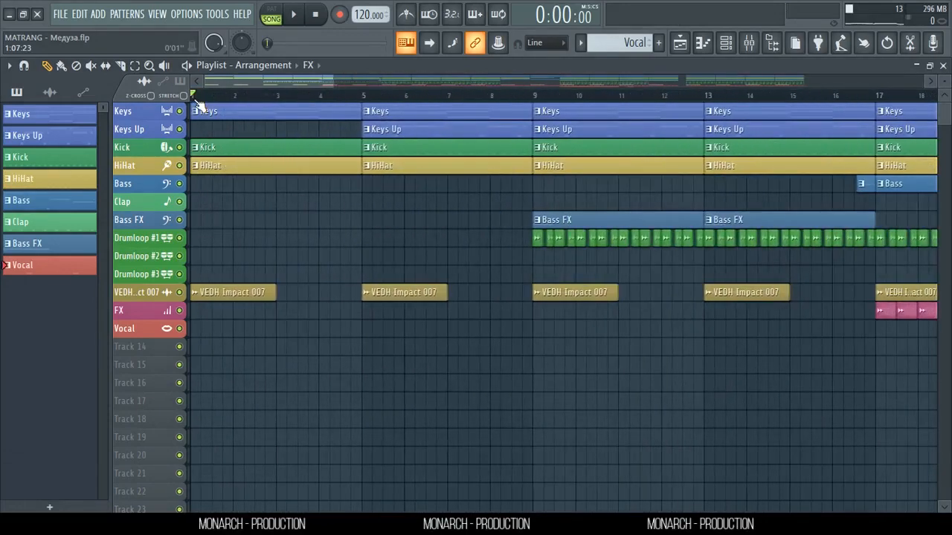
scroll(281, 184, "up", 2)
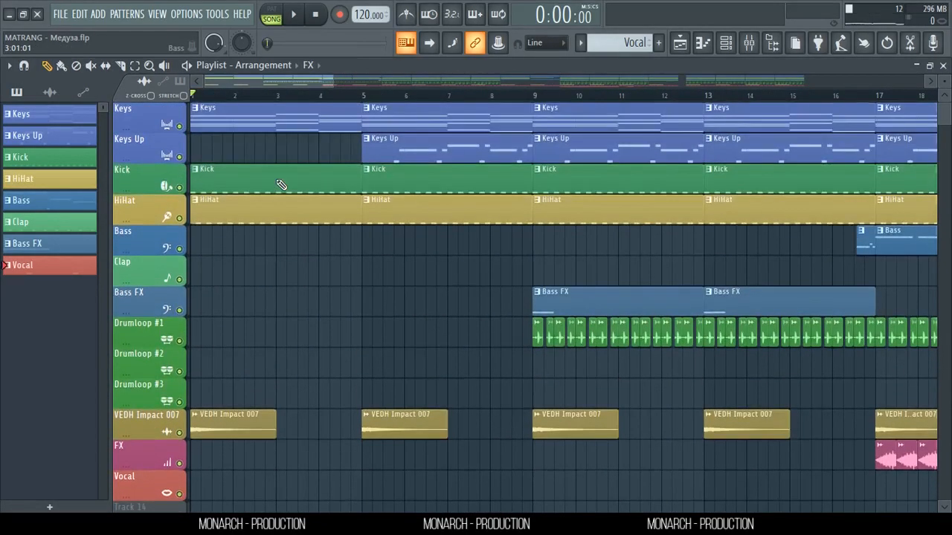
left_click(232, 110)
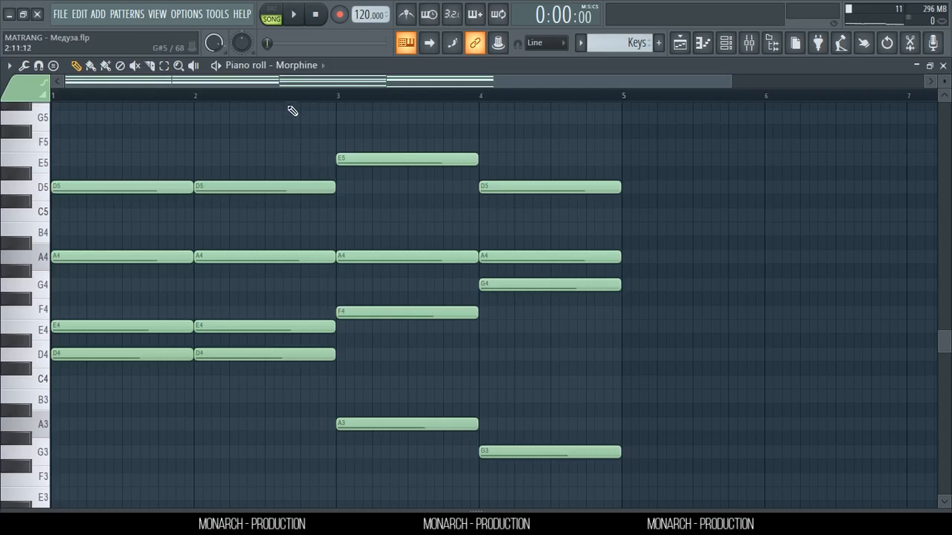
scroll(292, 107, "down", 2)
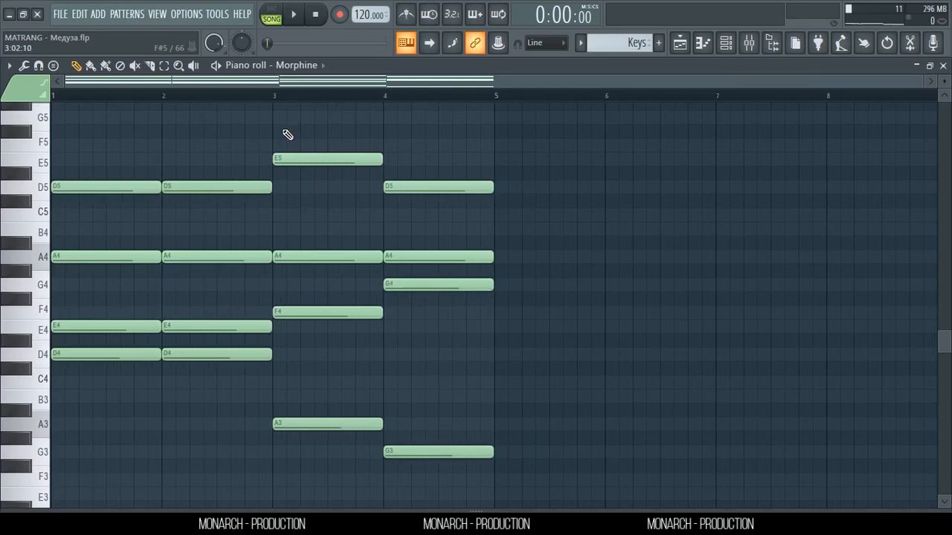
scroll(282, 149, "down", 2)
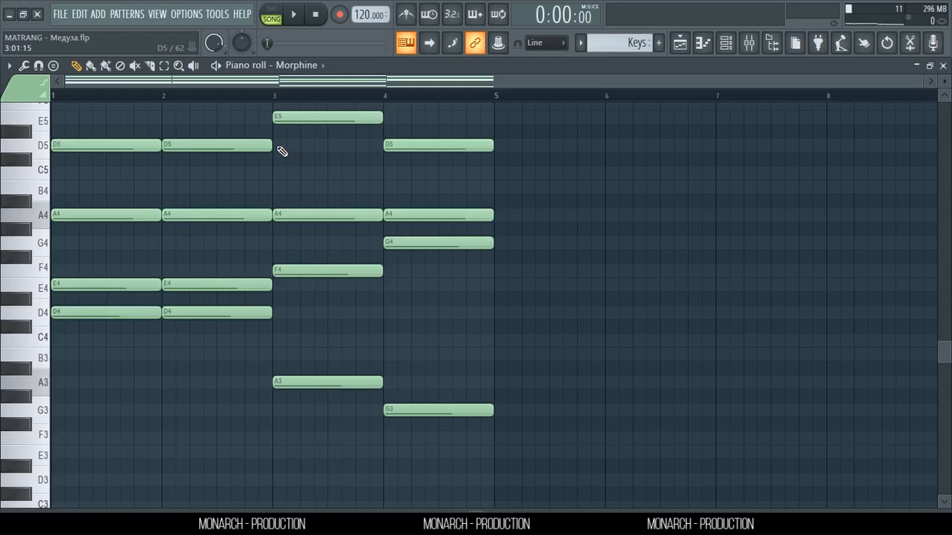
scroll(282, 151, "up", 4)
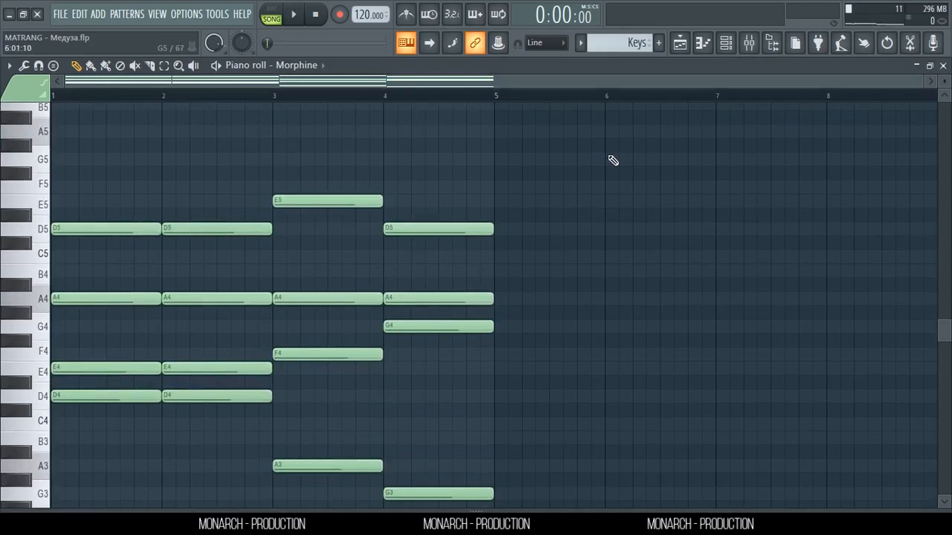
right_click(608, 155, "ctrl")
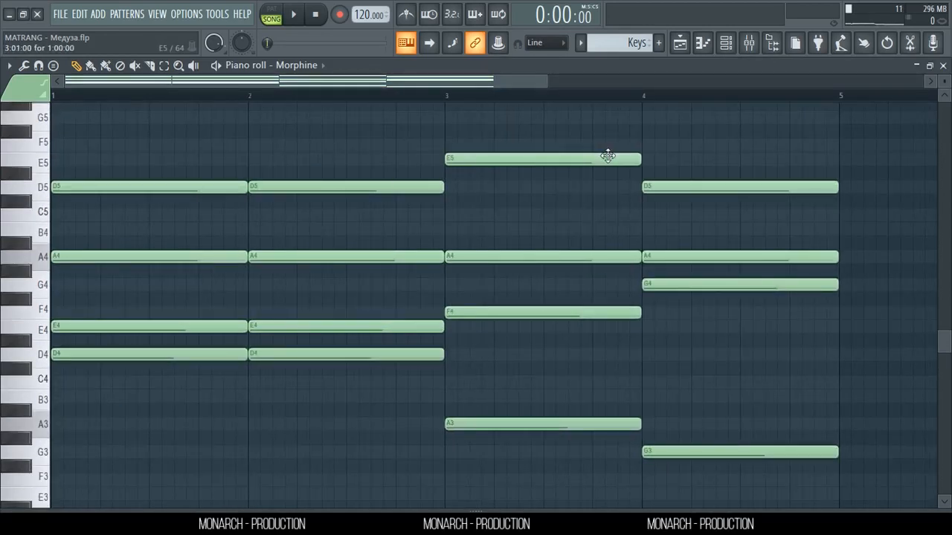
scroll(352, 173, "down", 2)
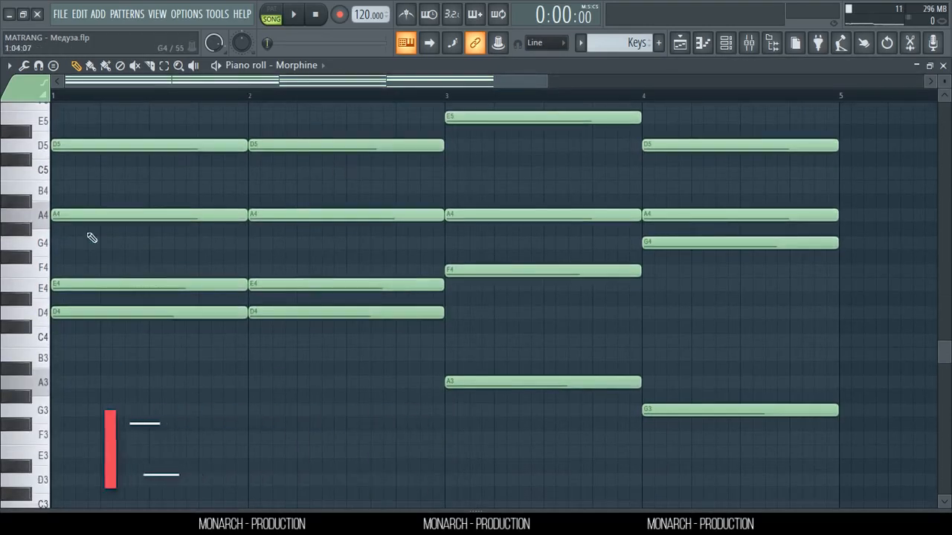
scroll(92, 238, "down", 4)
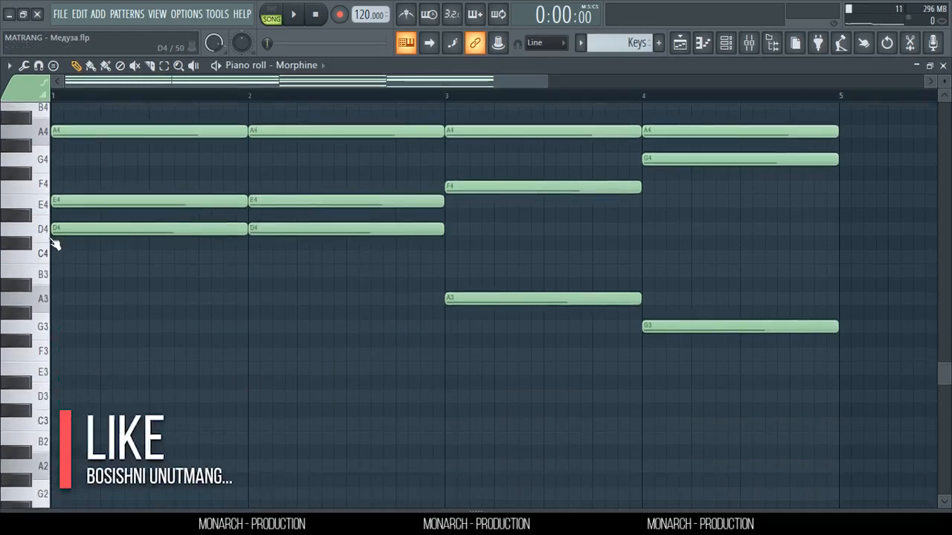
scroll(103, 100, "down", 3)
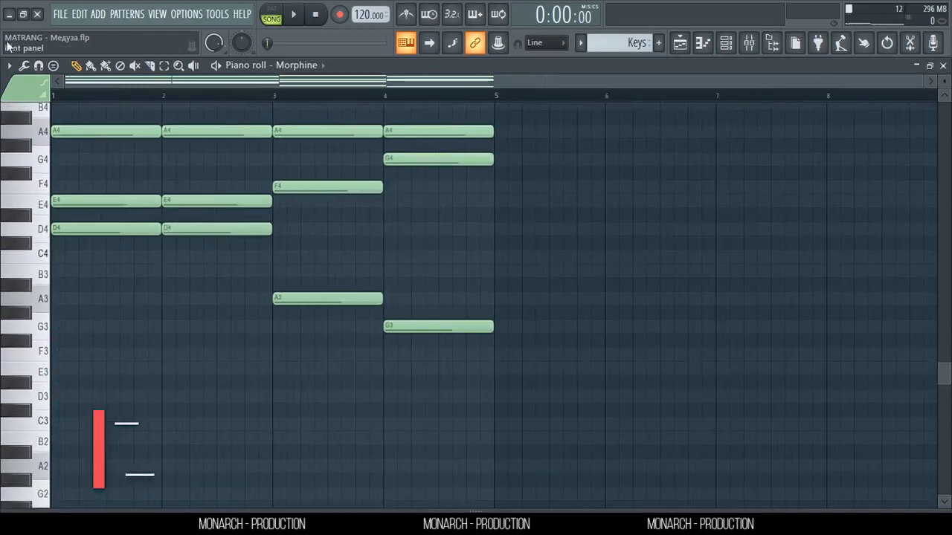
- Stamp a Minor 9th chord rooted on D4 at the start of bar 5 in the Keys piano roll
left_click(55, 66)
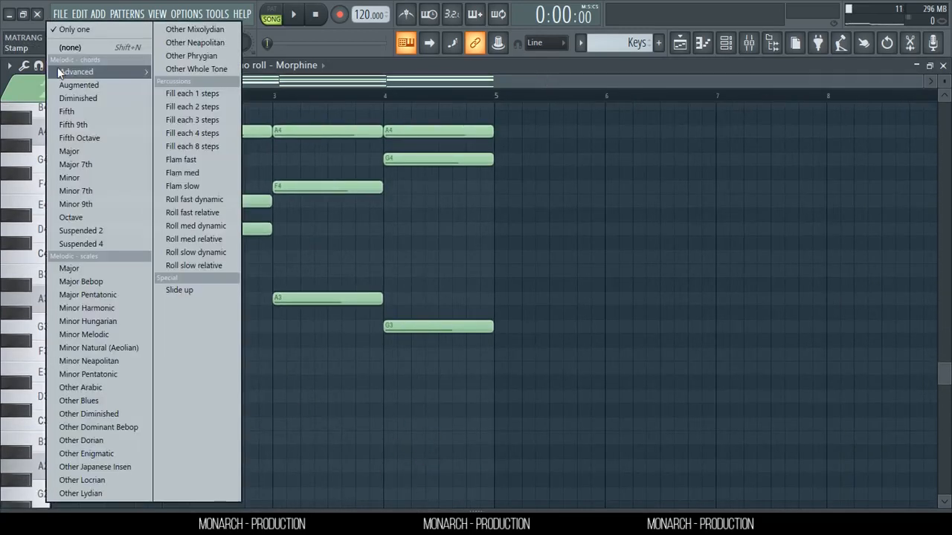
left_click(97, 203)
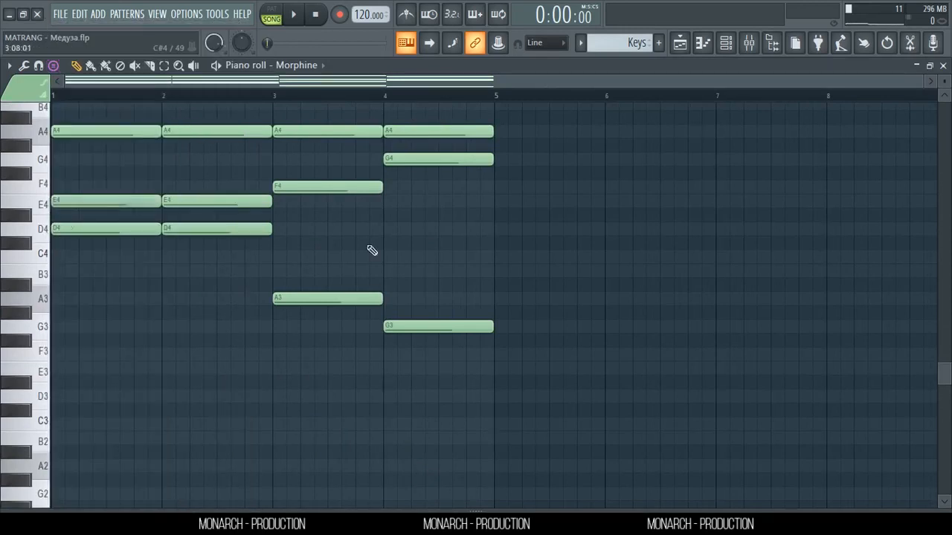
left_click(509, 235)
scroll(510, 245, "up", 5)
scroll(510, 256, "down", 3)
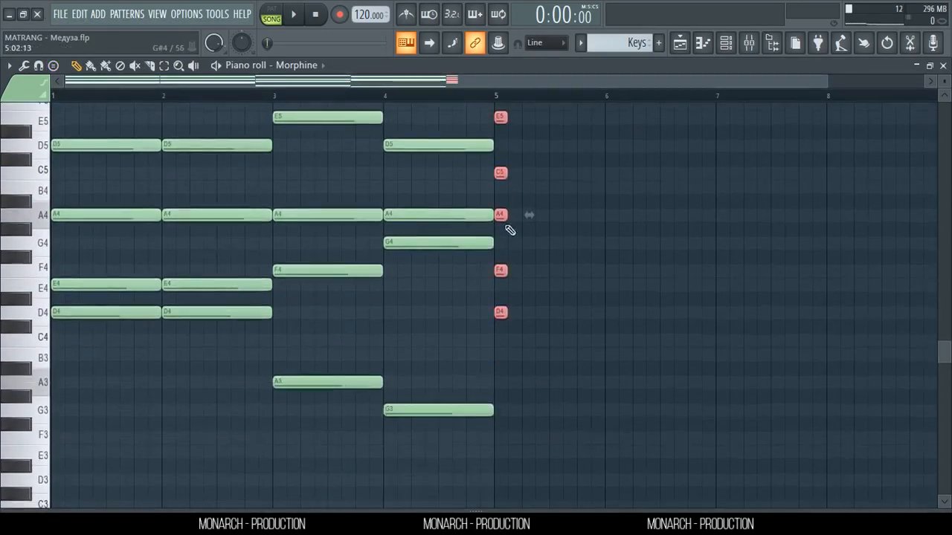
- Move the stamped minor ninth chord across the progression to compare it with the existing notes, and delete it
scroll(510, 230, "up", 2)
left_click_drag(501, 200, 155, 210)
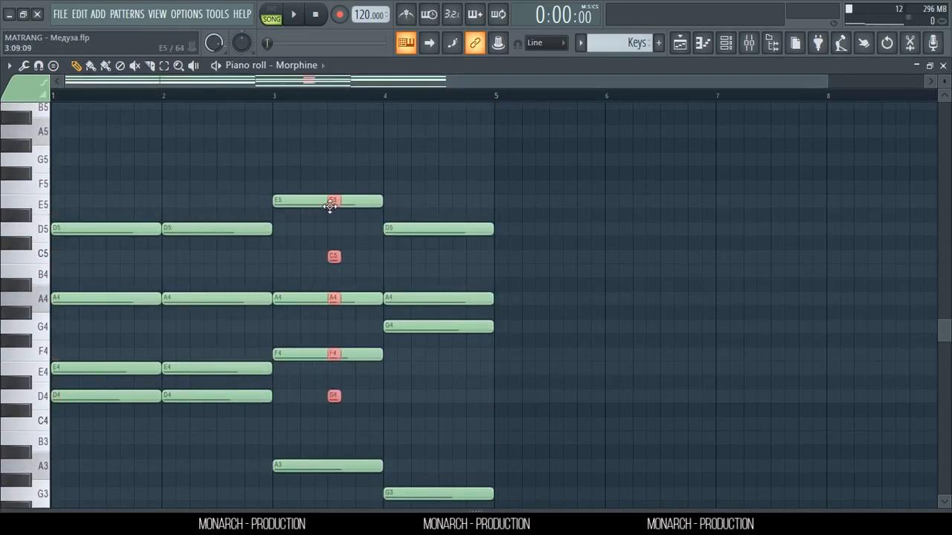
left_click_drag(331, 206, 595, 204)
right_click(595, 204)
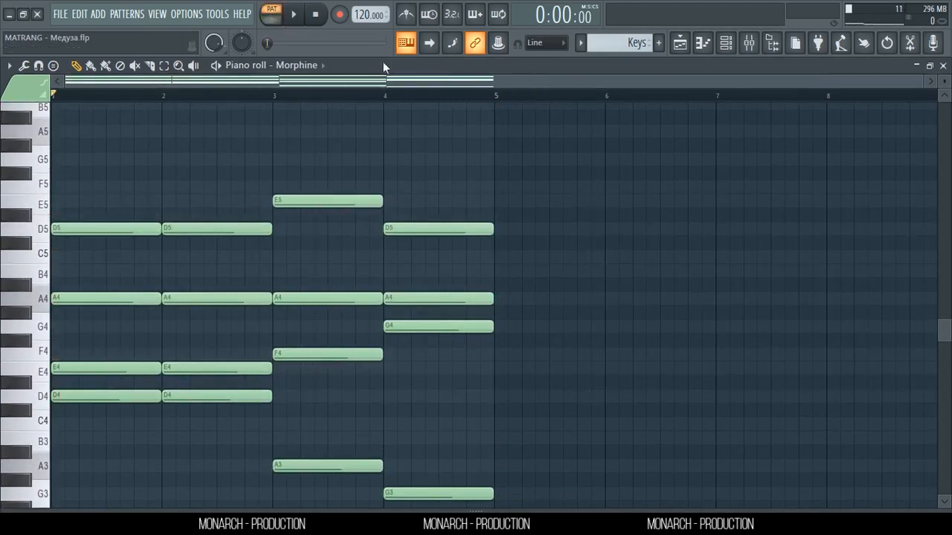
- Play the Keys pattern on its own and inspect the Morphine synthesizer settings of the first channel
key("space")
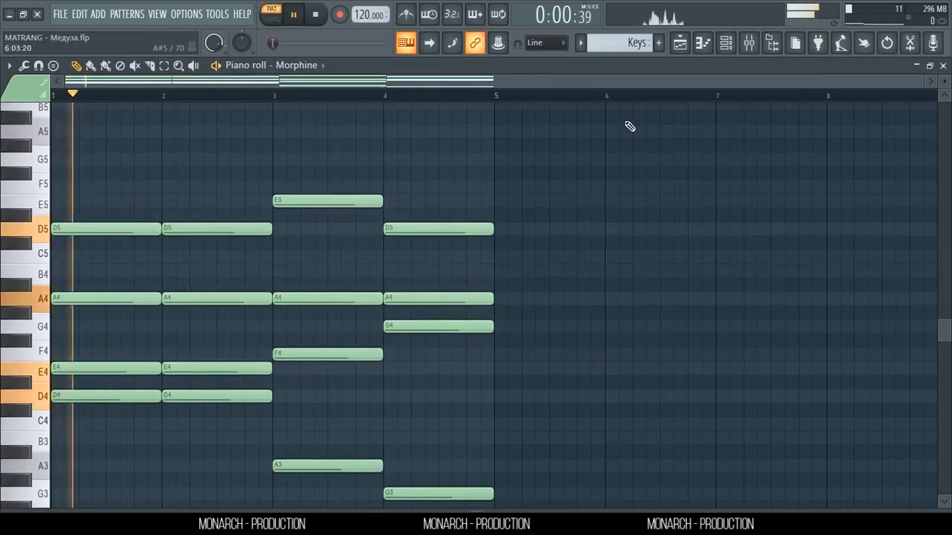
left_click(943, 67)
left_click(741, 52)
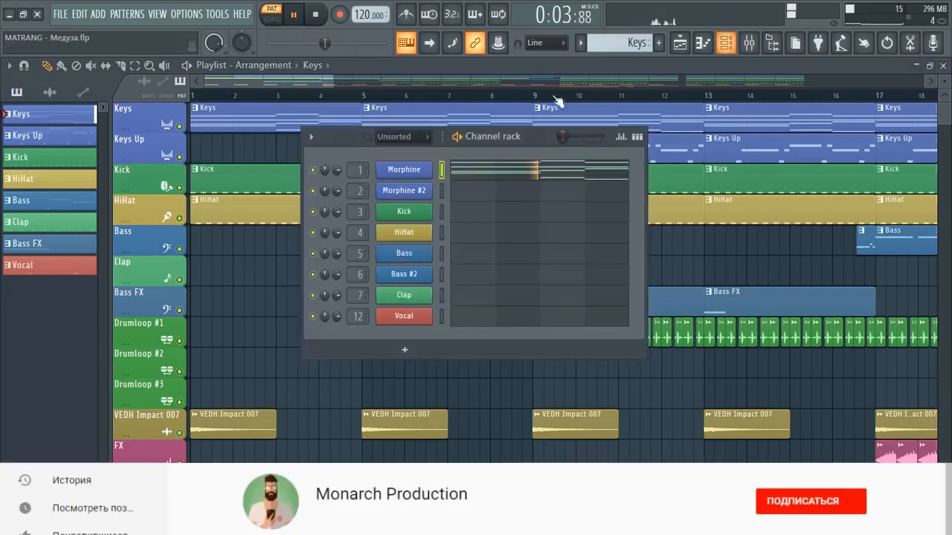
left_click(413, 163)
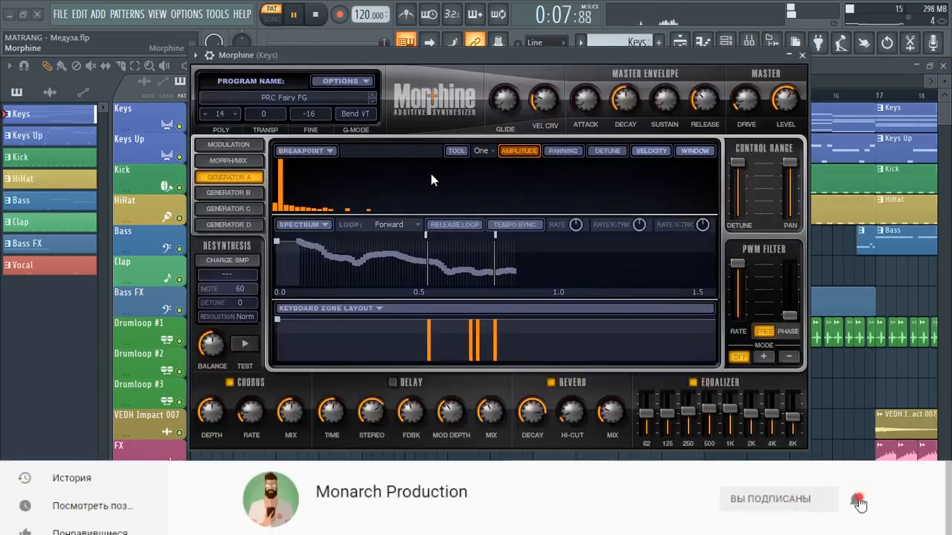
left_click(802, 56)
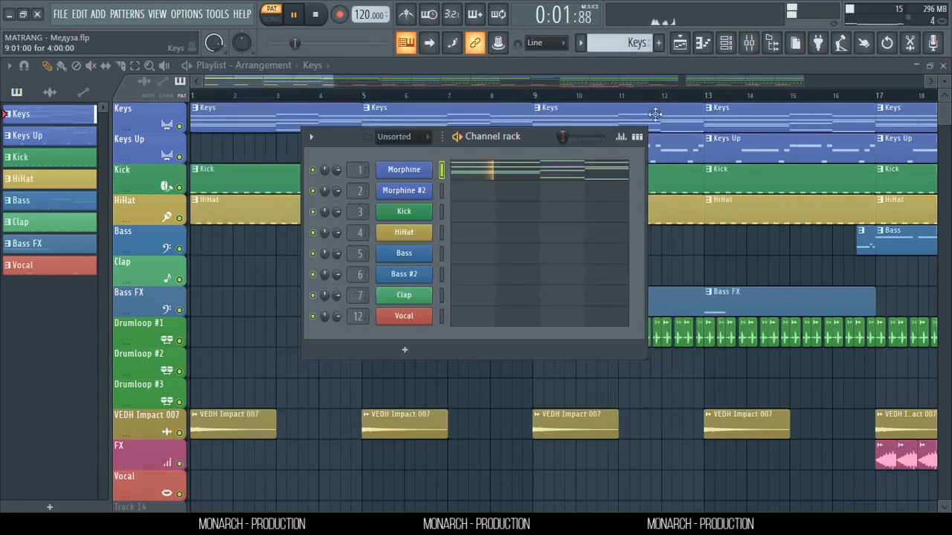
key("F6")
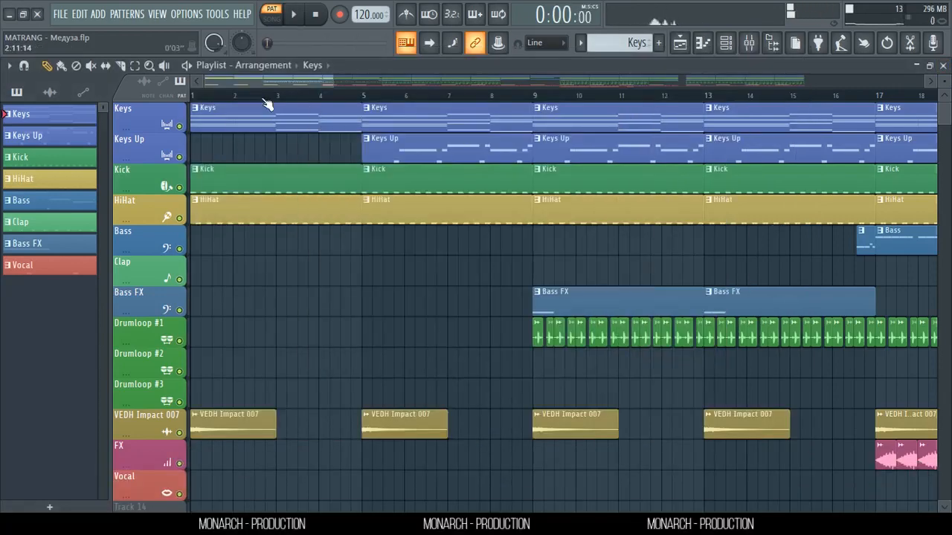
- Play the Keys pattern and inspect the Fruity parametric EQ 2, Fruity Limiter and Fruity Reeverb 2 effects on the Keys mixer track
scroll(268, 104, "down", 6)
scroll(275, 134, "down", 4)
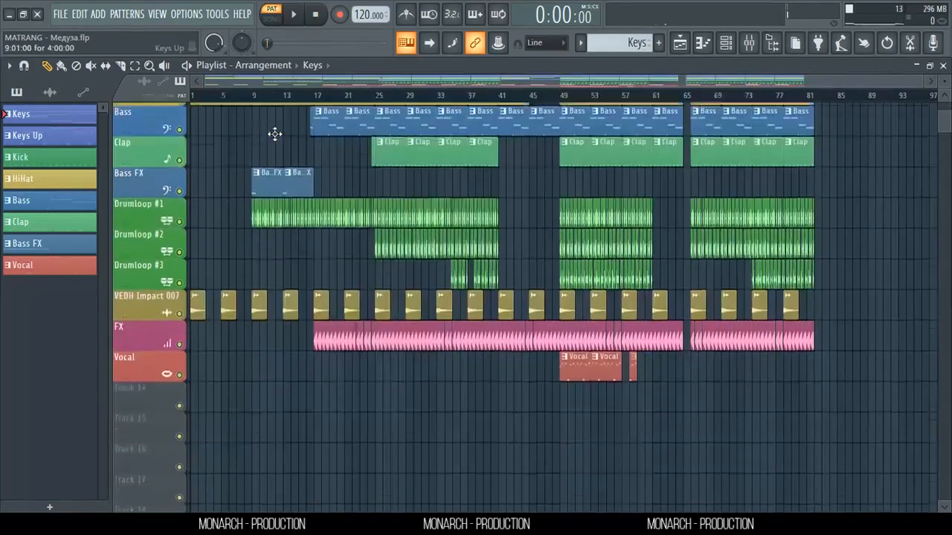
scroll(275, 134, "up", 4)
scroll(275, 134, "down", 3)
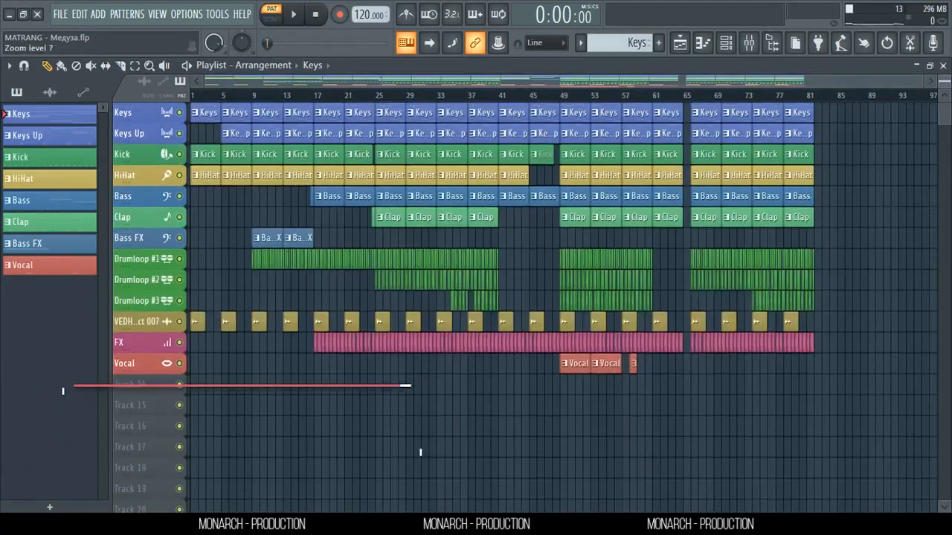
key("space")
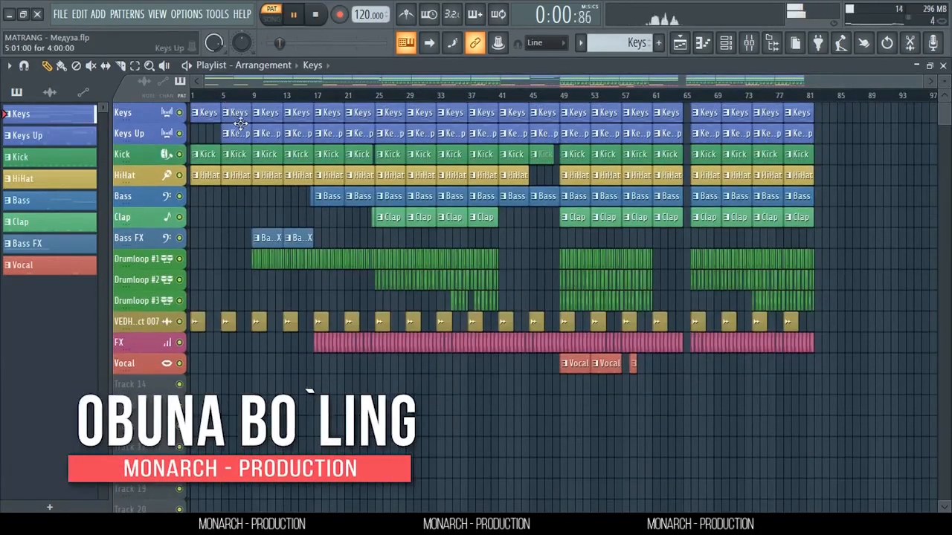
left_click(724, 46)
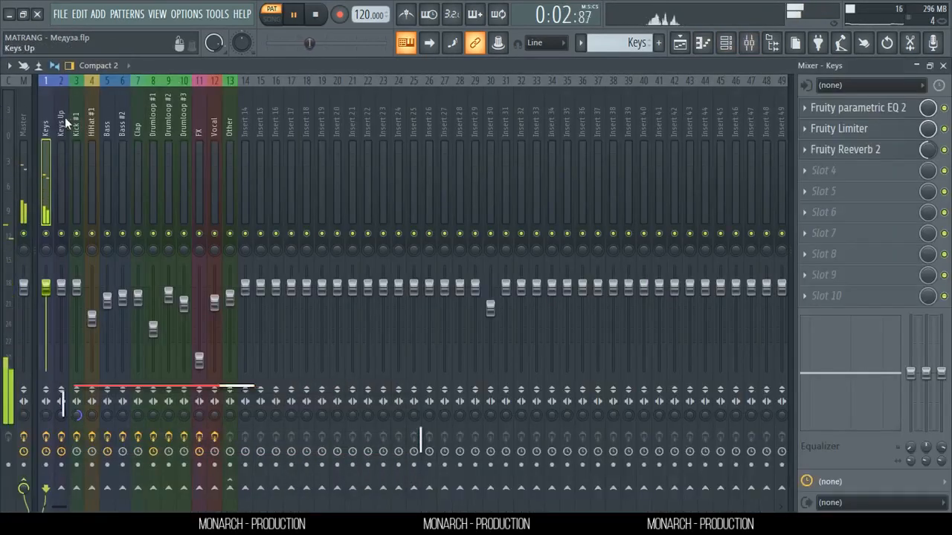
left_click(911, 109)
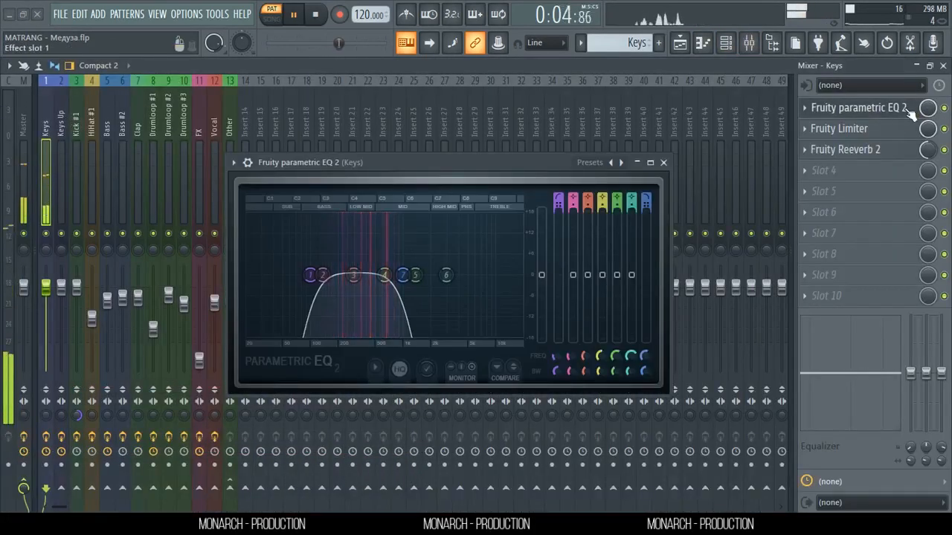
left_click(886, 130)
left_click(885, 129)
left_click(885, 149)
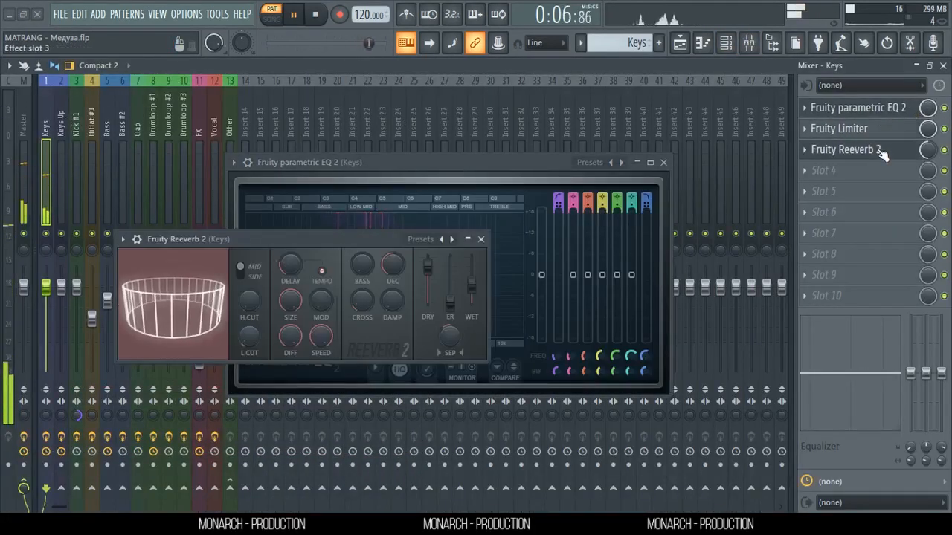
left_click(885, 150)
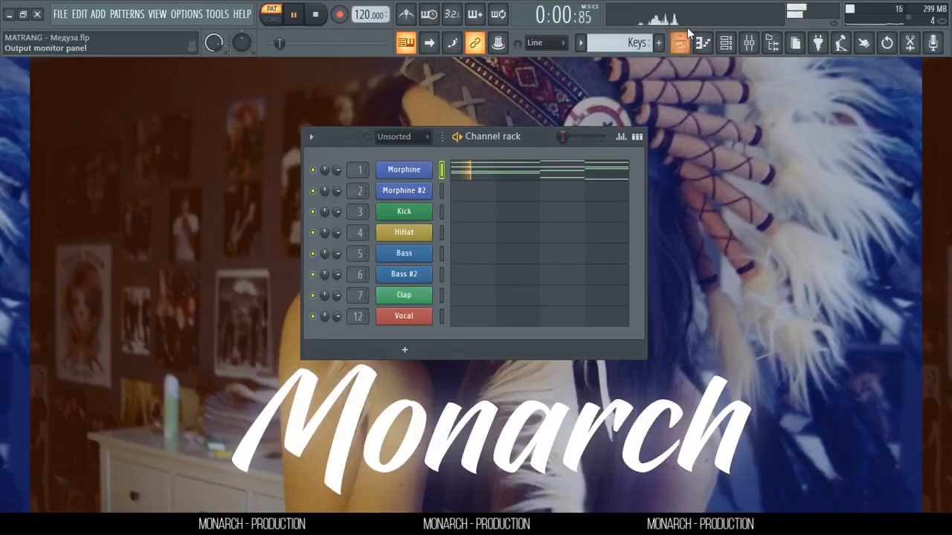
- Open the Keys Up pattern from the playlist in the piano roll and play it on its own to review its notes
left_click(696, 47)
scroll(221, 101, "up", 5)
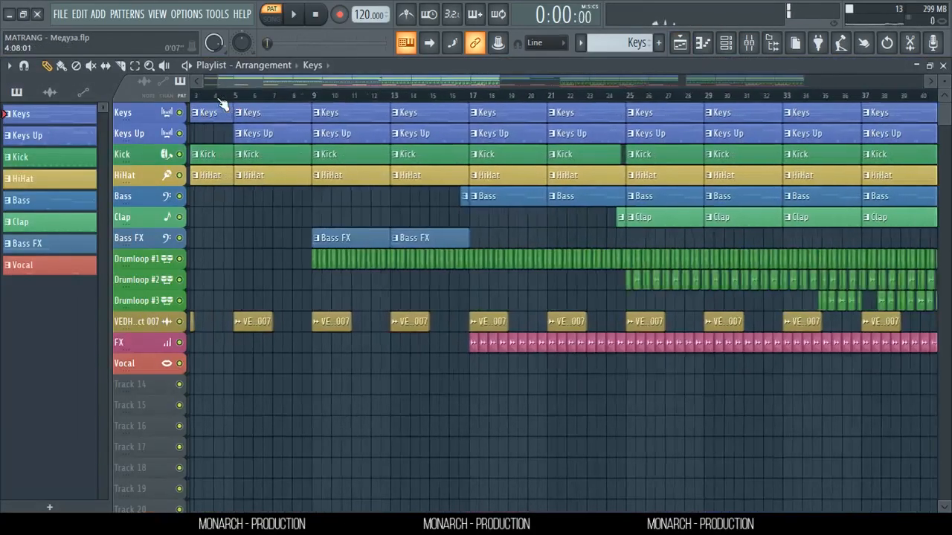
double_click(283, 141)
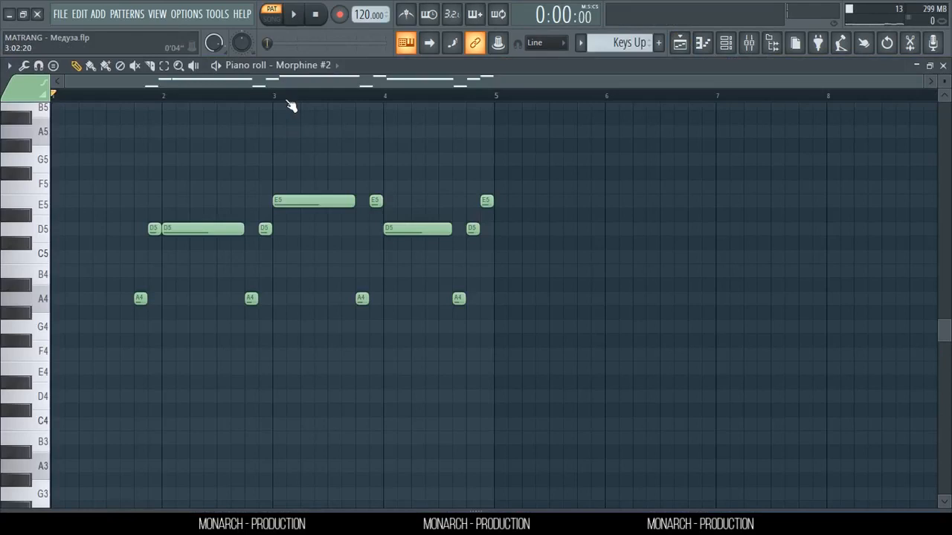
key("space")
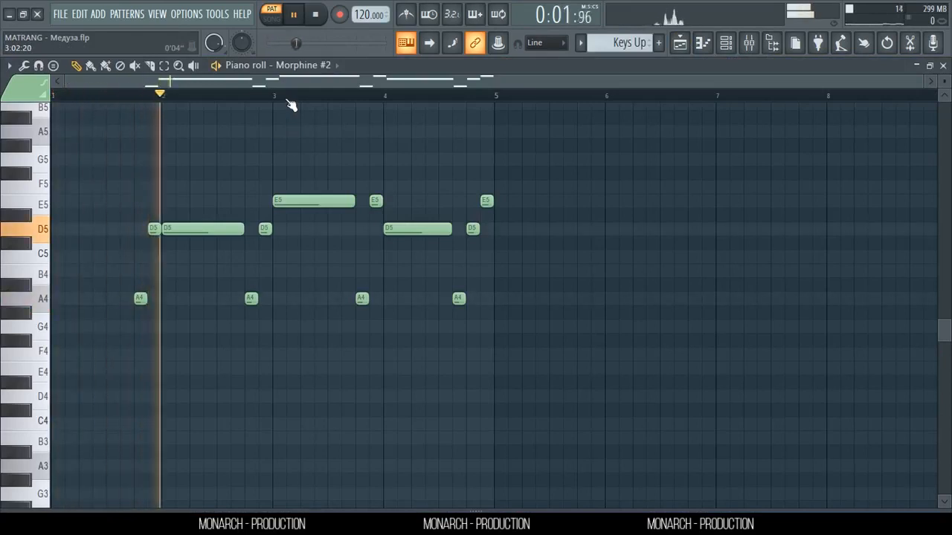
left_click(944, 66)
key("space")
- Play the song from bar 5 with only the Keys and Keys Up tracks audible
left_click(256, 138)
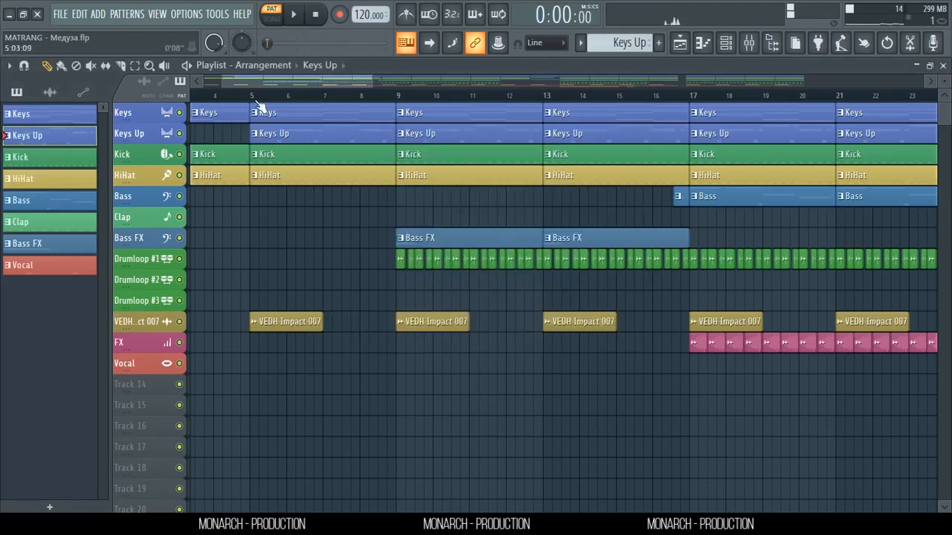
right_click(180, 135)
left_click(180, 114)
key("space")
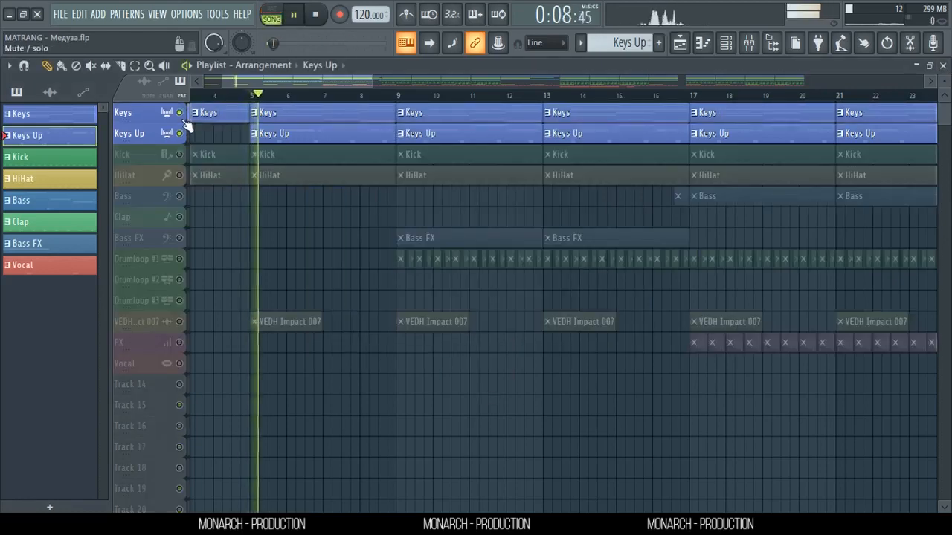
scroll(268, 97, "down", 5)
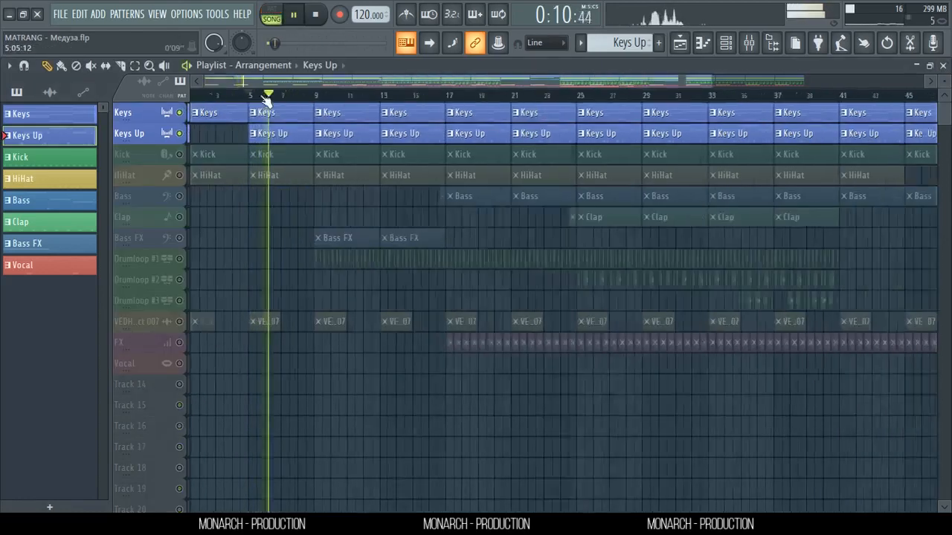
scroll(242, 100, "up", 2)
scroll(242, 100, "up", 1)
scroll(253, 92, "up", 4)
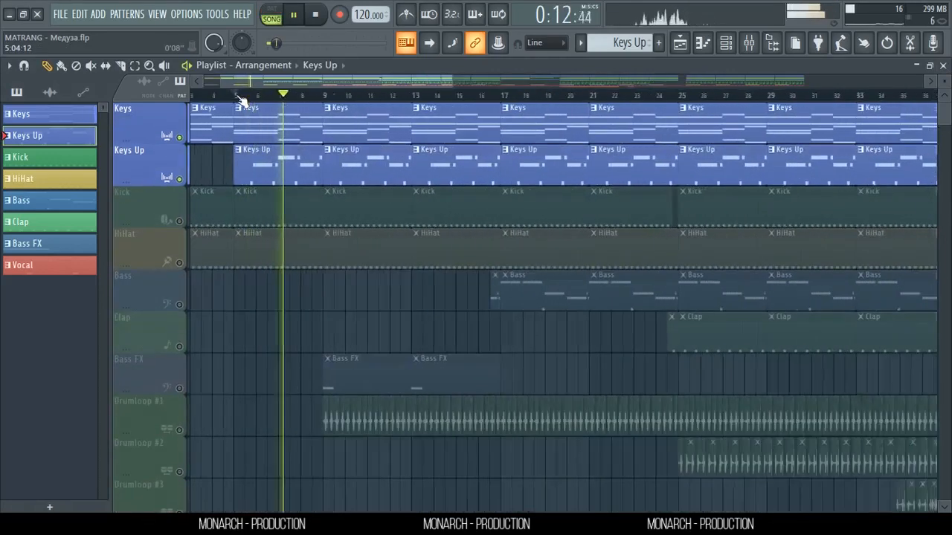
left_click_drag(256, 83, 217, 83)
key("space")
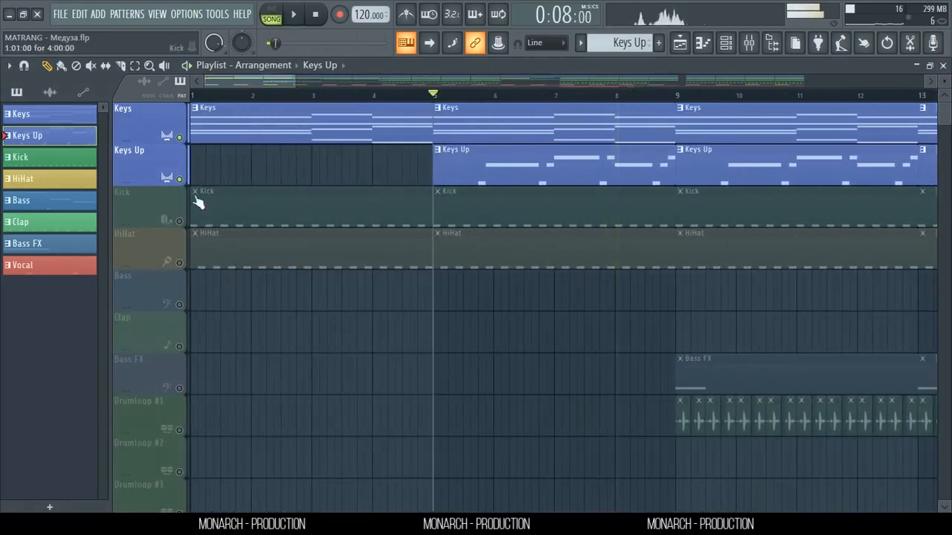
- Play from bar 5 with only the Kick, Keys Up and Keys tracks audible
right_click(181, 221)
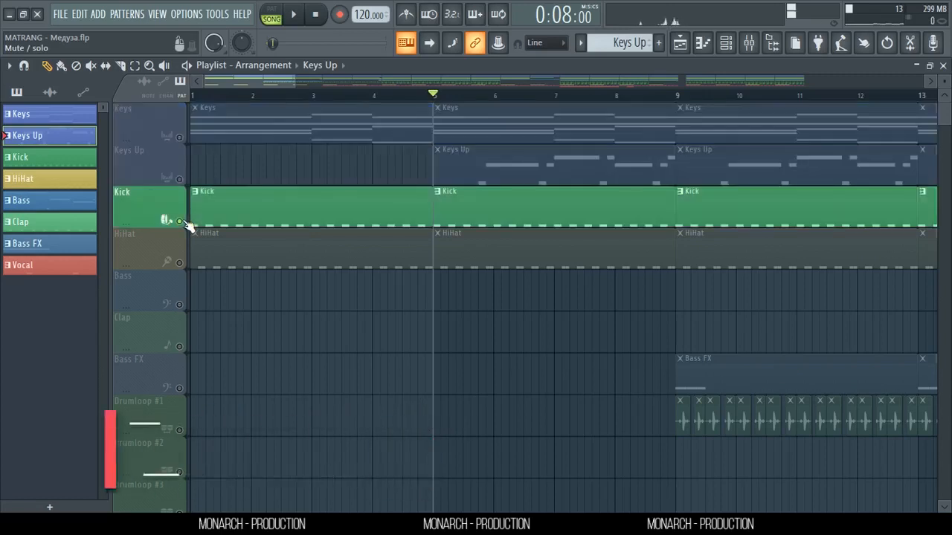
left_click(180, 179)
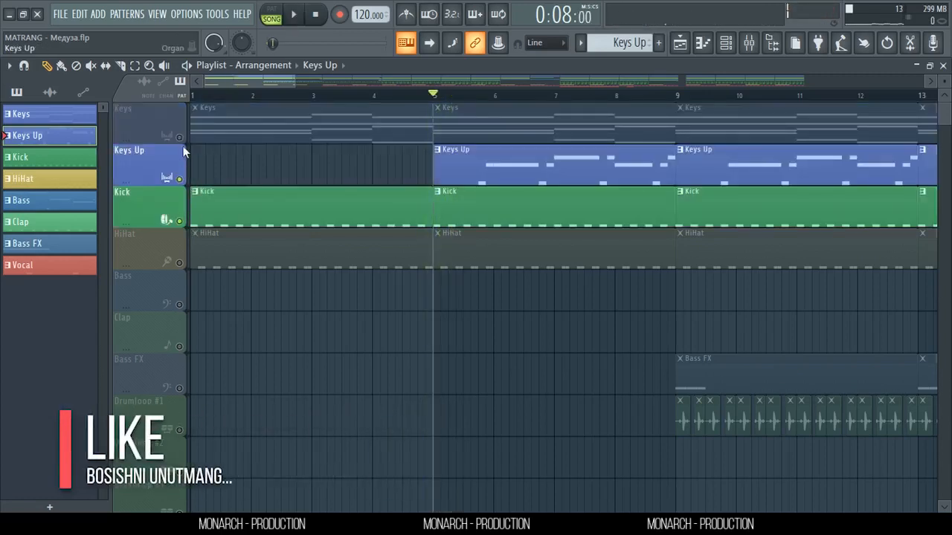
left_click(179, 138)
key("space")
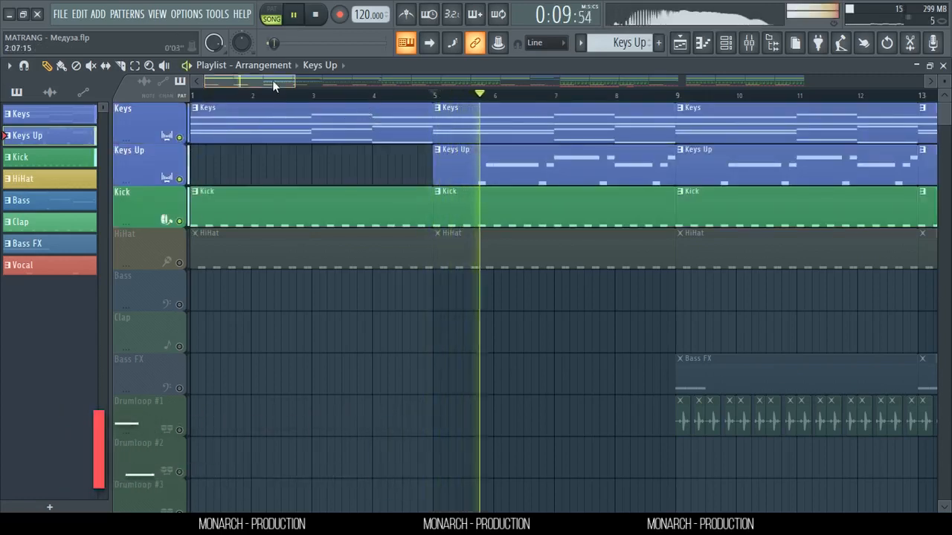
left_click_drag(273, 80, 299, 81)
scroll(301, 104, "down", 5)
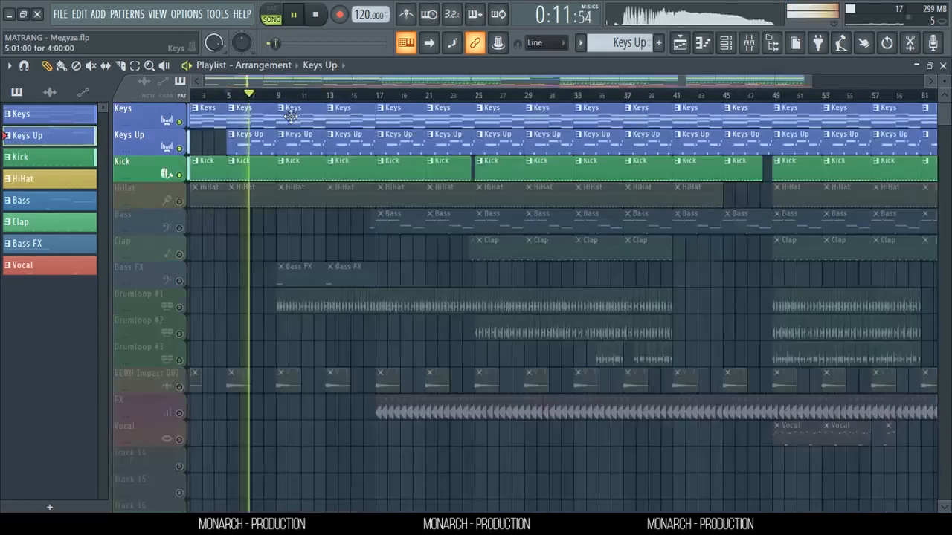
scroll(233, 86, "up", 5)
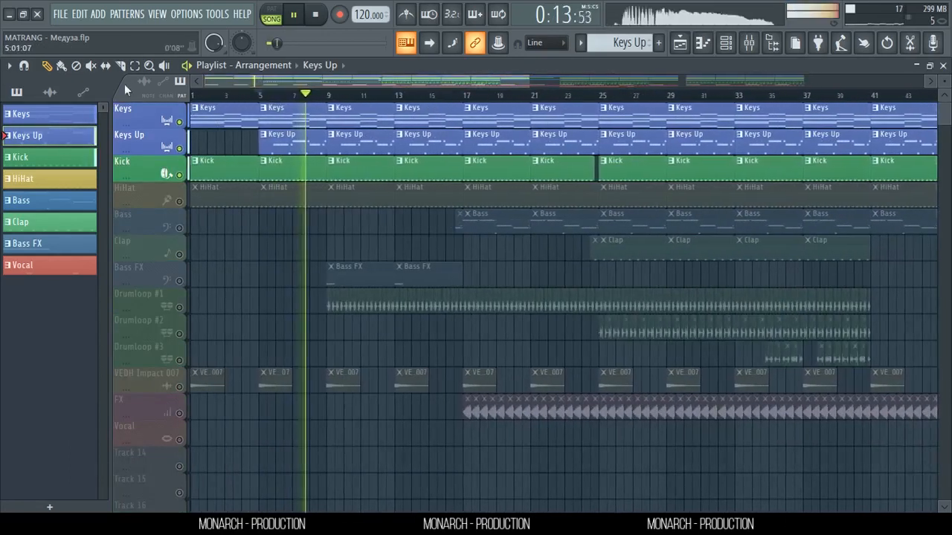
key("space")
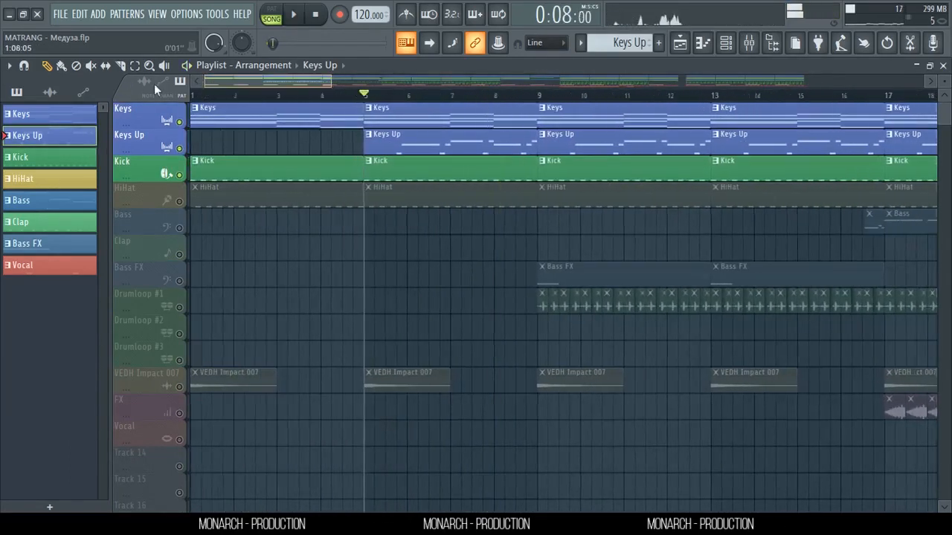
- Unmute the HiHat track and view the HiHat pattern's notes in the piano roll
left_click(182, 201)
double_click(209, 194)
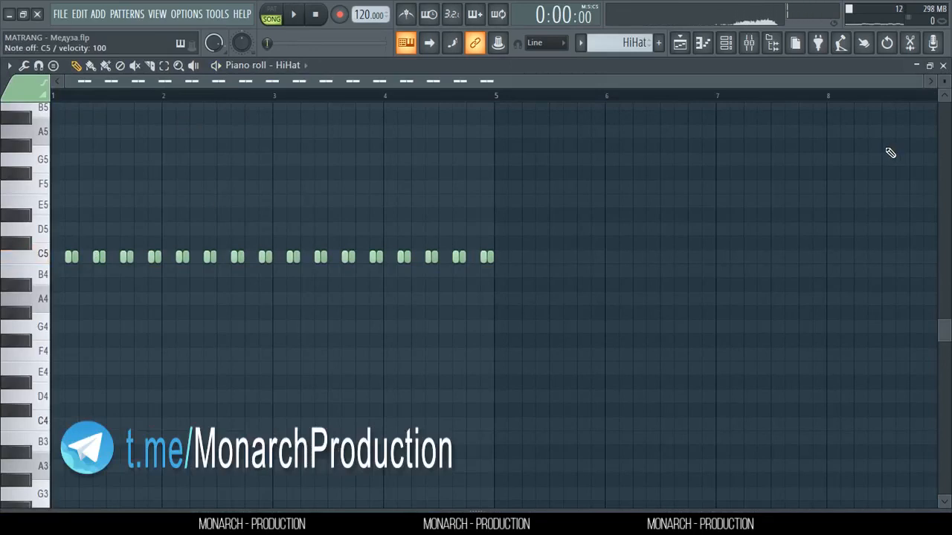
left_click(943, 65)
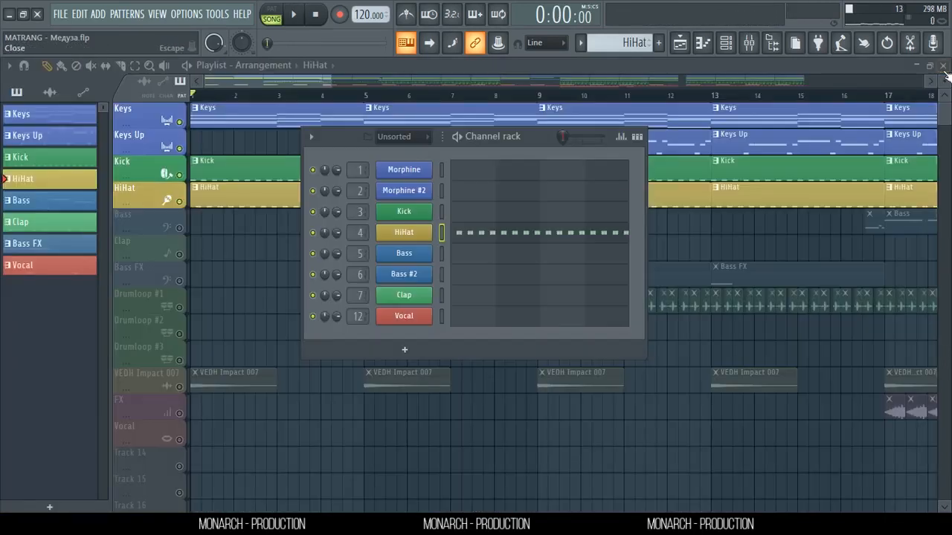
- Play the song from the start and examine the HiHat notes with their velocities before returning to the playlist
key("space")
left_click(484, 234)
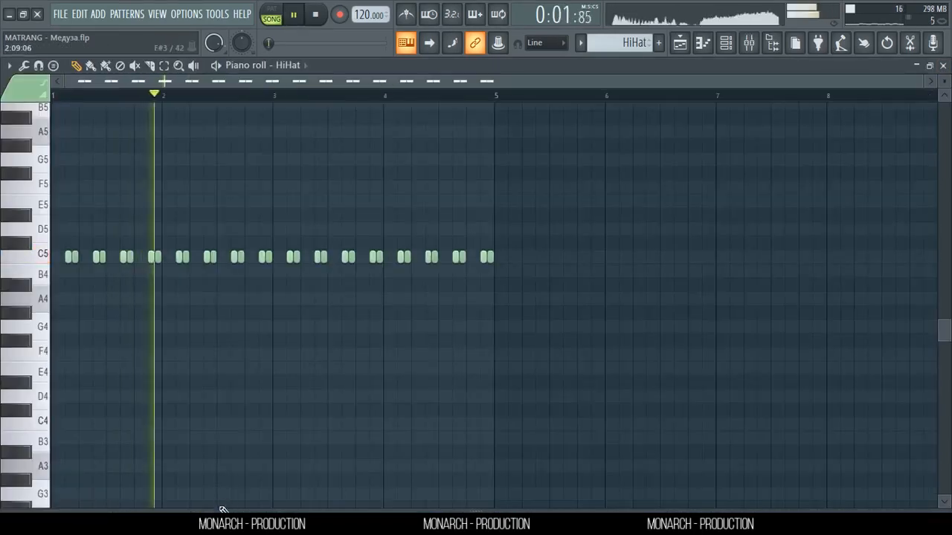
left_click_drag(220, 510, 214, 453)
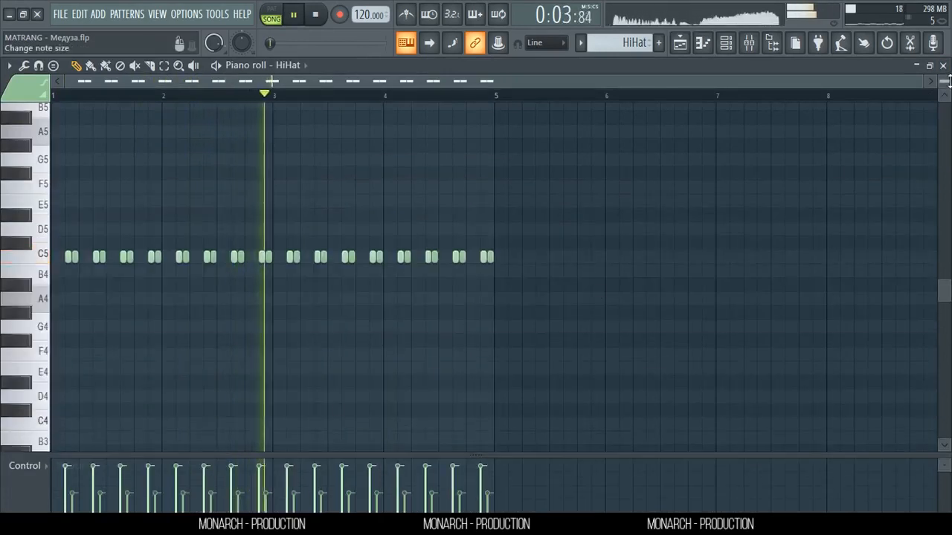
left_click(943, 66)
key("F6")
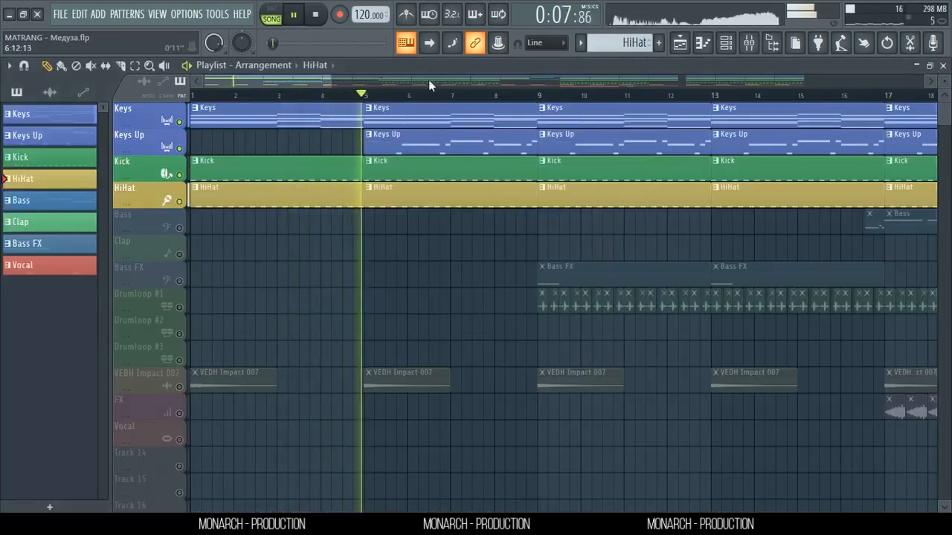
scroll(402, 98, "down", 3)
scroll(402, 98, "down", 2)
key("space")
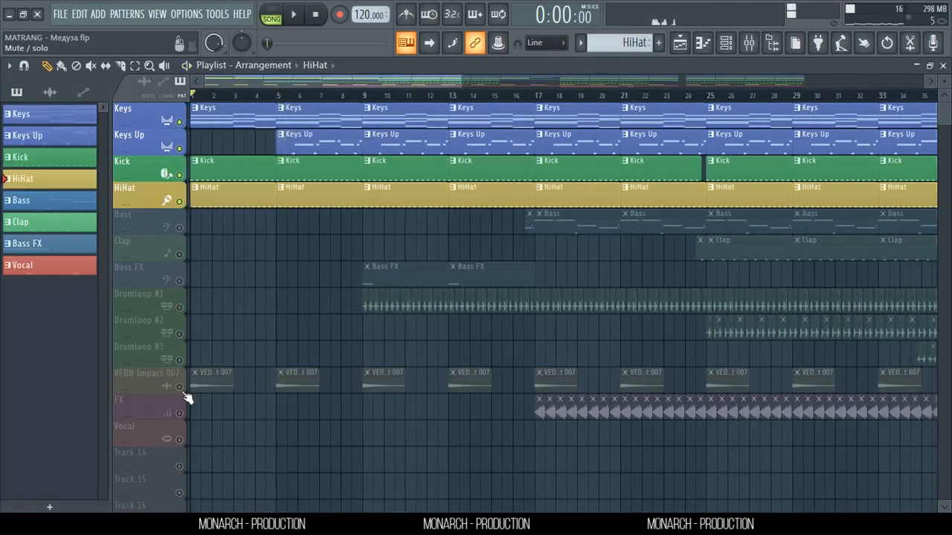
- Audition the VEDH Impact 007 track in solo, and make all tracks audible again
left_click(224, 379)
left_click(179, 360, "ctrl")
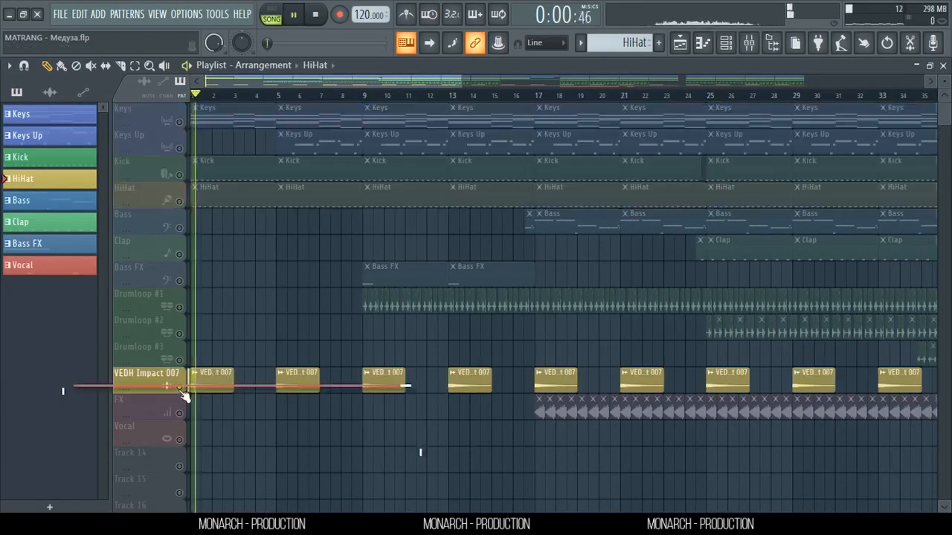
left_click(179, 360, "ctrl")
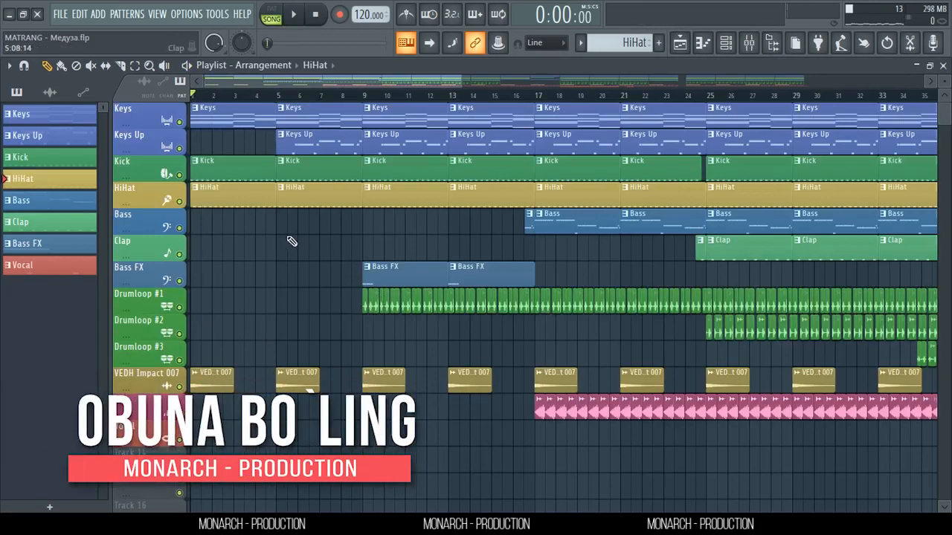
- Play the full arrangement from the start and from bar 5 with all tracks audible
key("space")
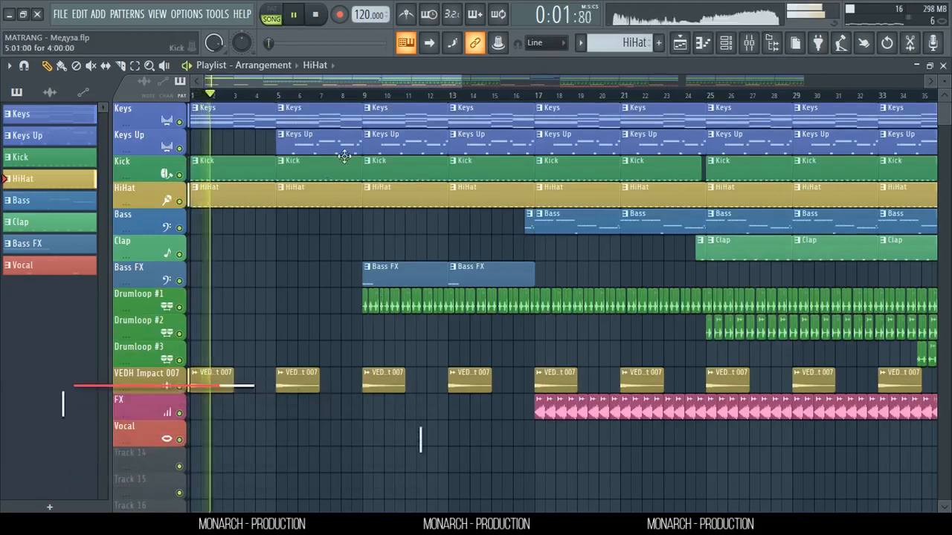
left_click(281, 95)
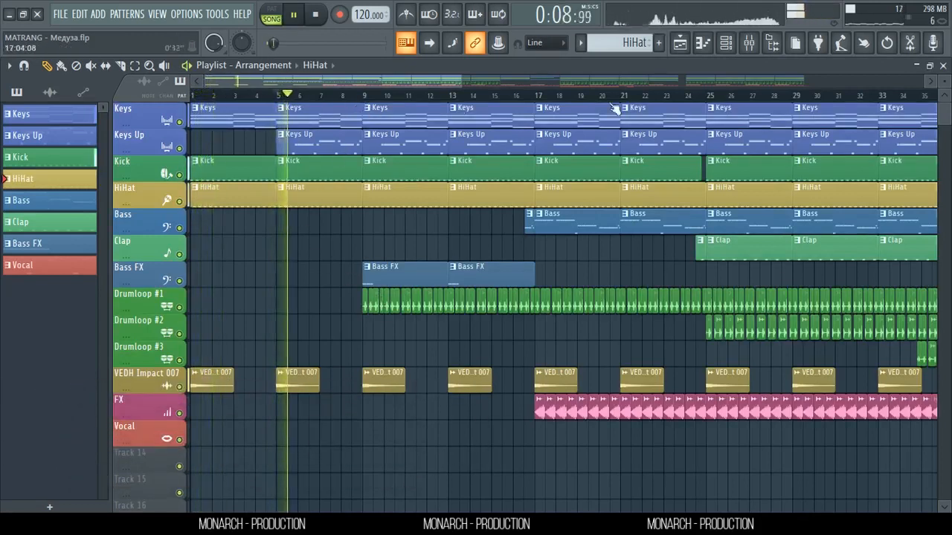
key("space")
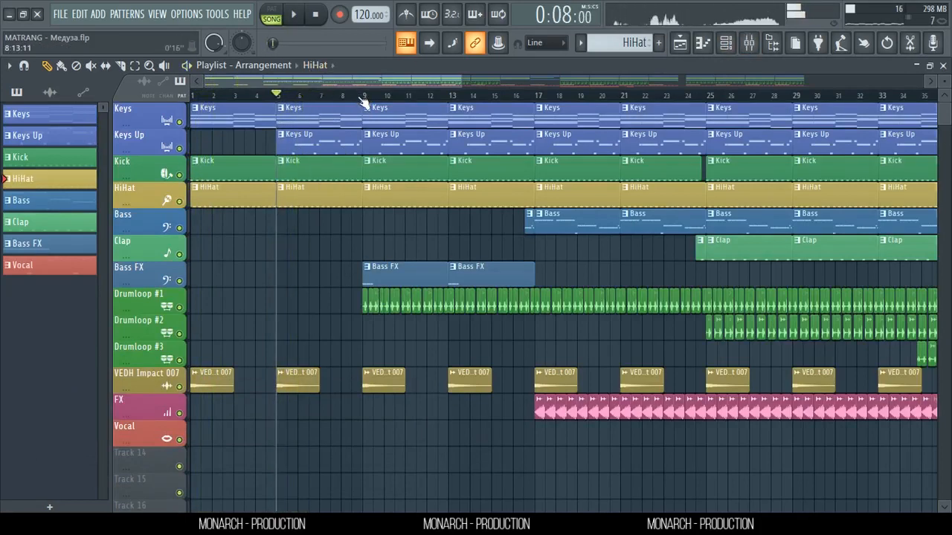
- Set the playback position to bar 9, inspect the sample settings of the soloed Drumloop #1, and make all tracks audible again
left_click(371, 97)
scroll(364, 98, "up", 4)
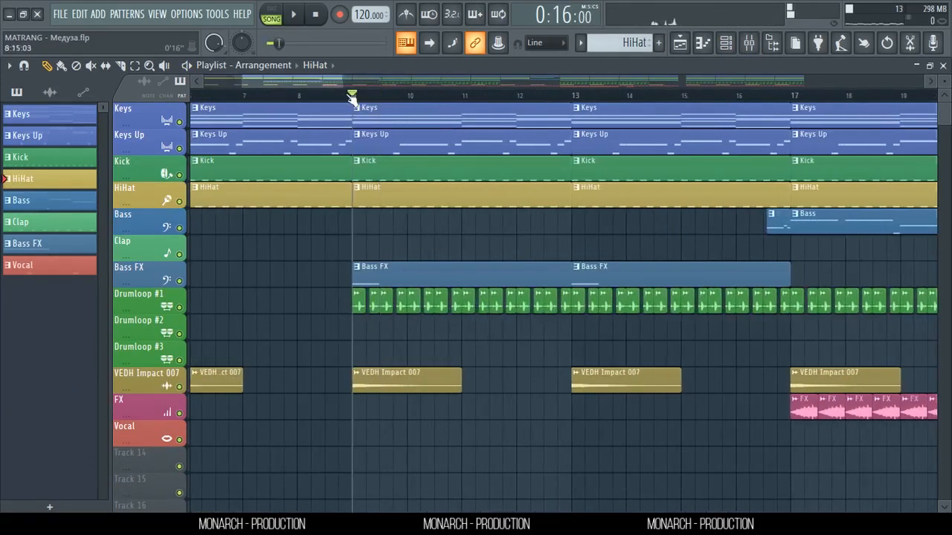
scroll(346, 86, "down", 3)
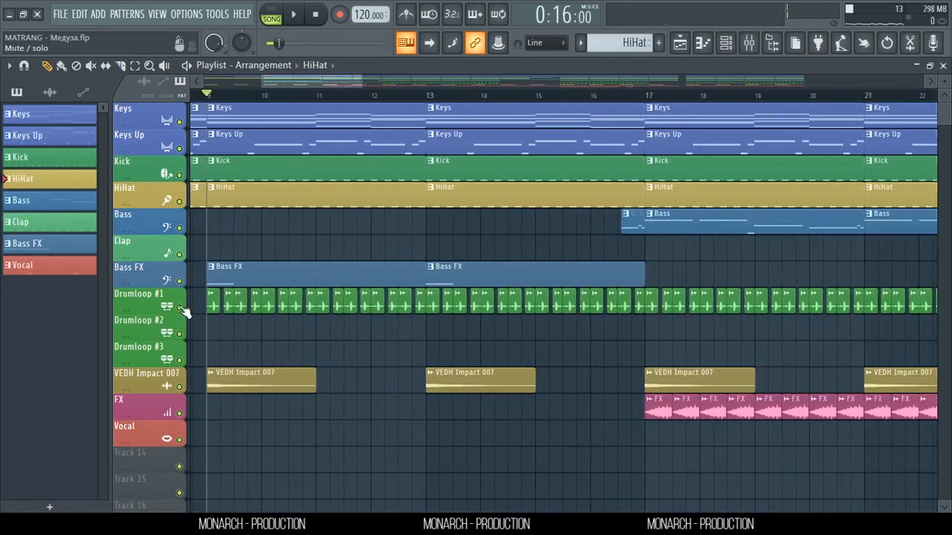
right_click(181, 309)
double_click(237, 305)
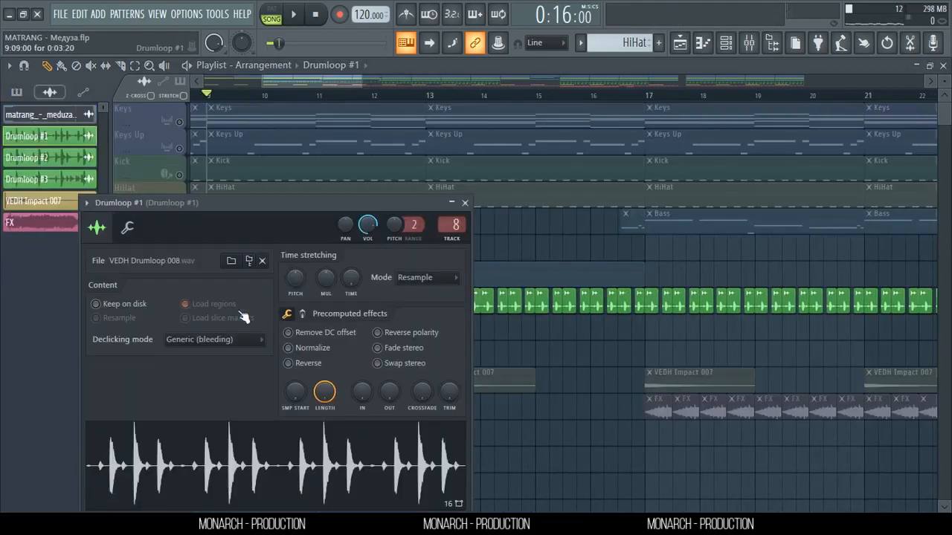
left_click(465, 202)
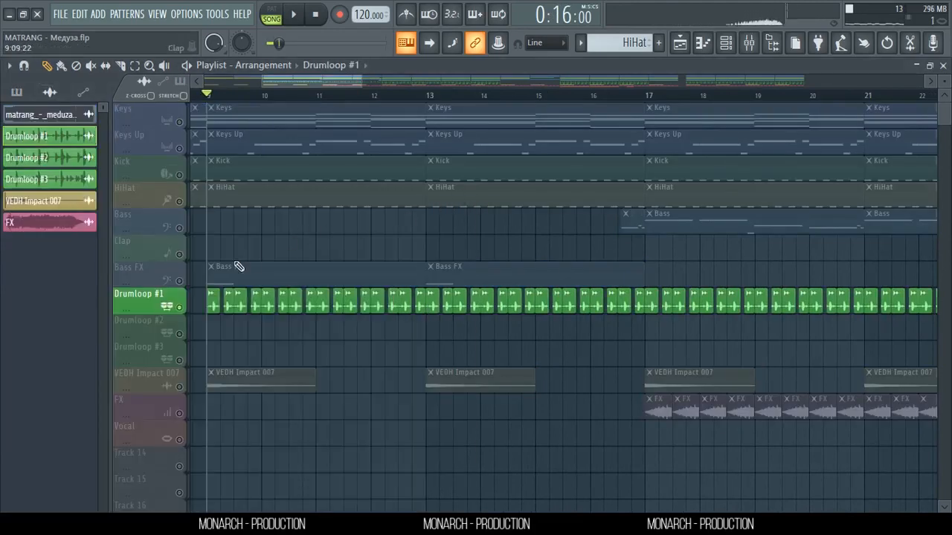
right_click(186, 202)
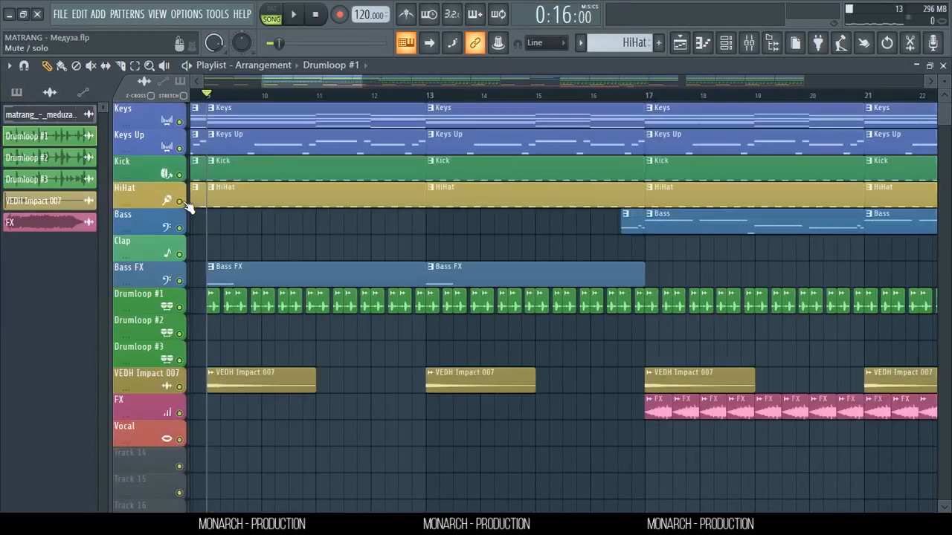
- Play from bar 9 with the Bass FX track muted, and switch that track back on
left_click(180, 280)
key("space")
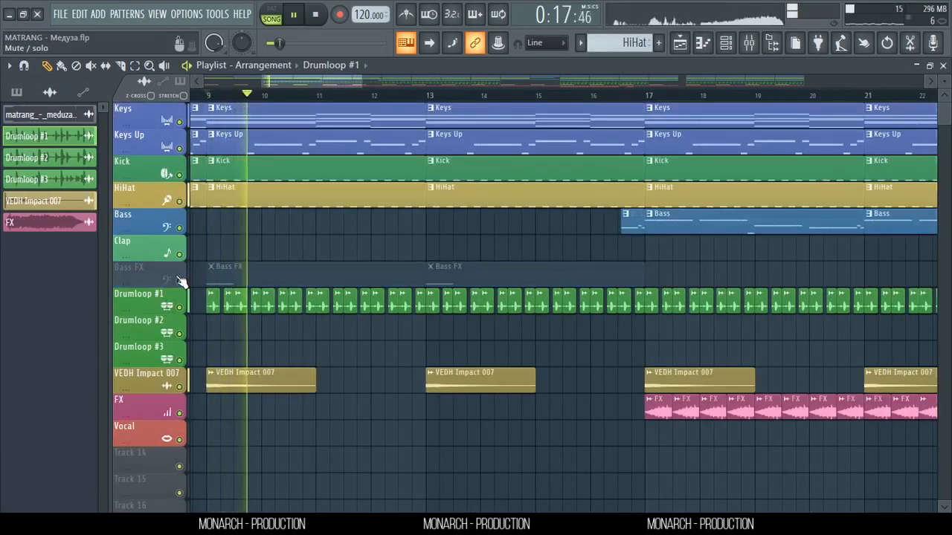
right_click(179, 281)
key("space")
- Play the Bass FX pattern while viewing its Bass #2 notes in the piano roll, and open the mixer
double_click(328, 283)
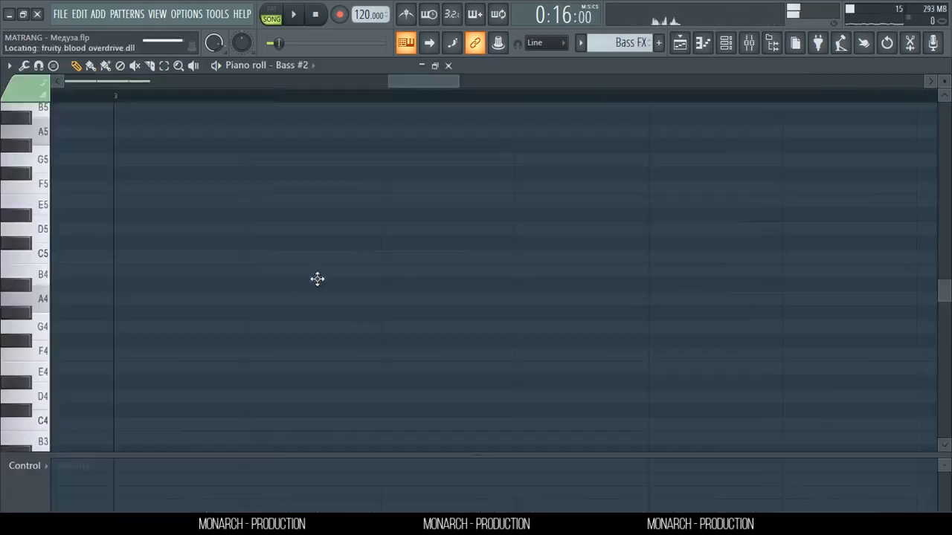
key("space")
scroll(573, 99, "up", 3)
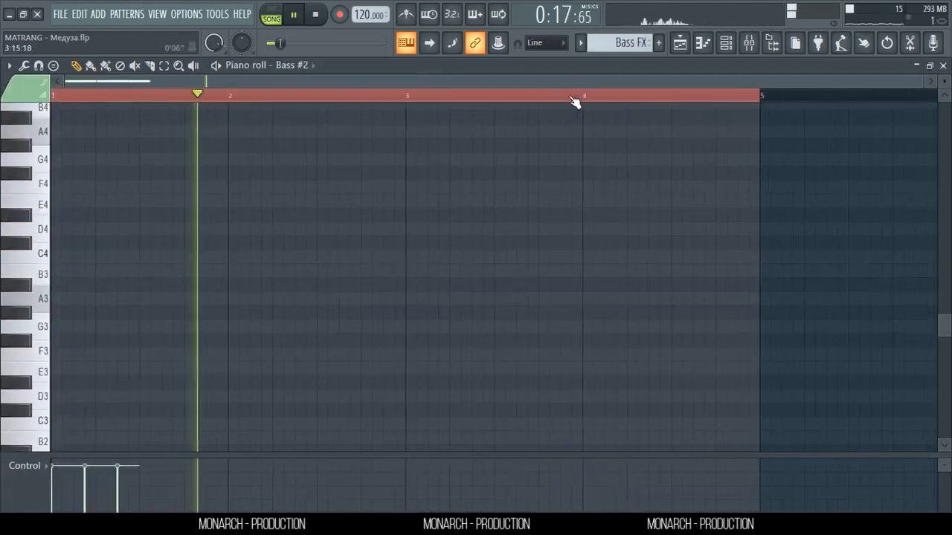
scroll(535, 138, "up", 3)
key("space")
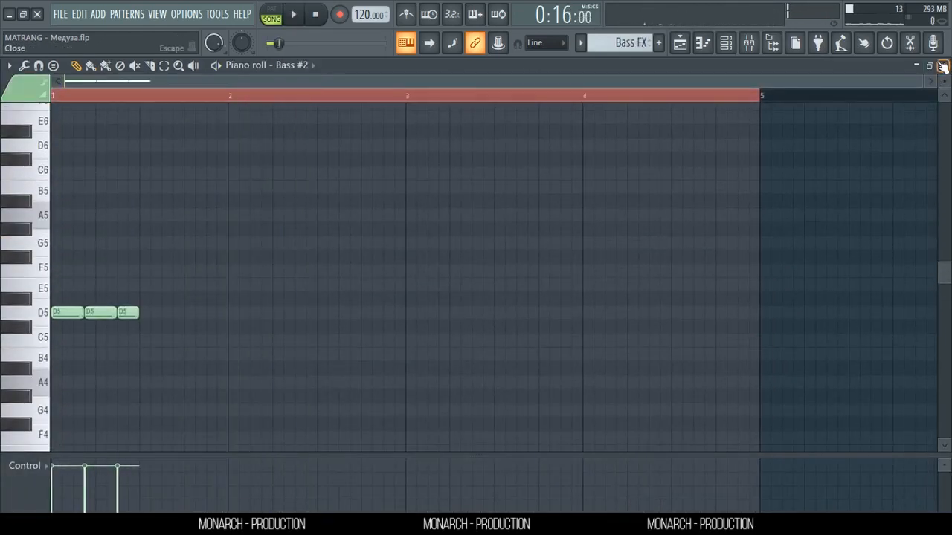
left_click(942, 66)
left_click(726, 42)
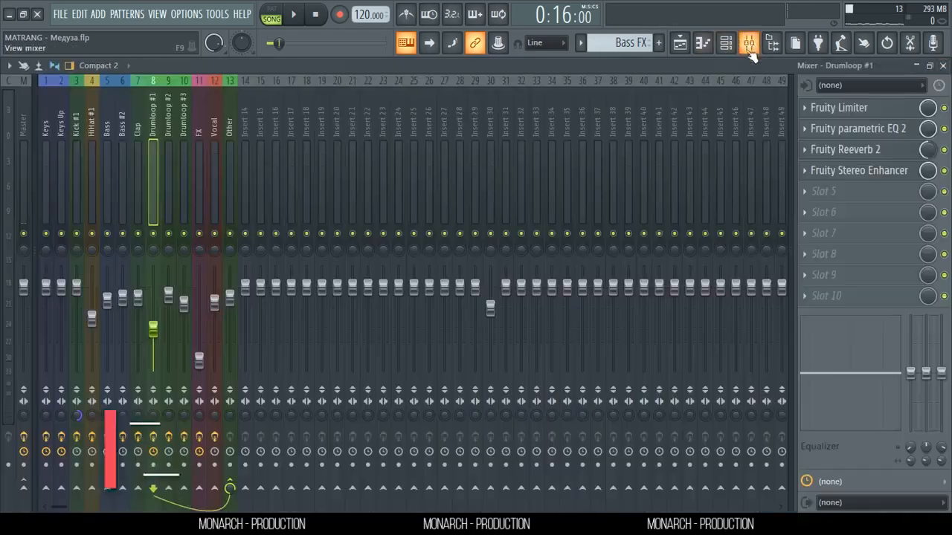
- Inspect the Fruity parametric EQ 2 and Fruity Reeverb 2 settings on the Bass #2 mixer track
left_click(749, 42)
left_click(113, 130)
left_click(122, 128)
left_click(855, 107)
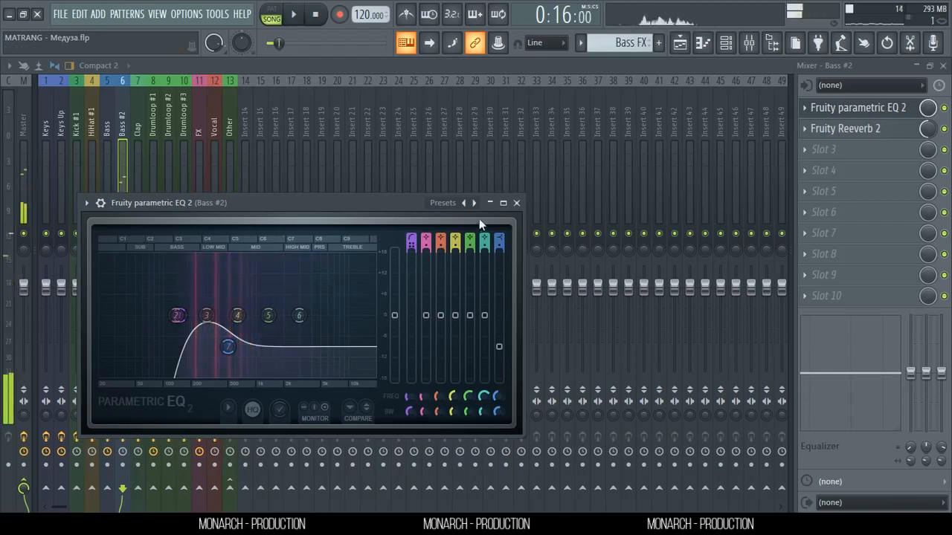
left_click(513, 210)
left_click(874, 129)
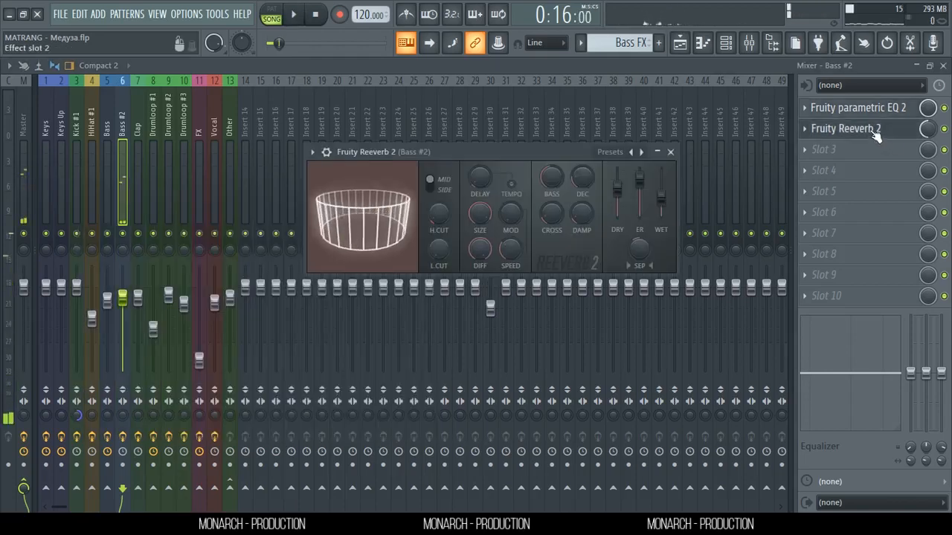
left_click(670, 151)
key("space")
left_click(943, 66)
- Make all tracks audible again and play the full arrangement from bar 9
key("space")
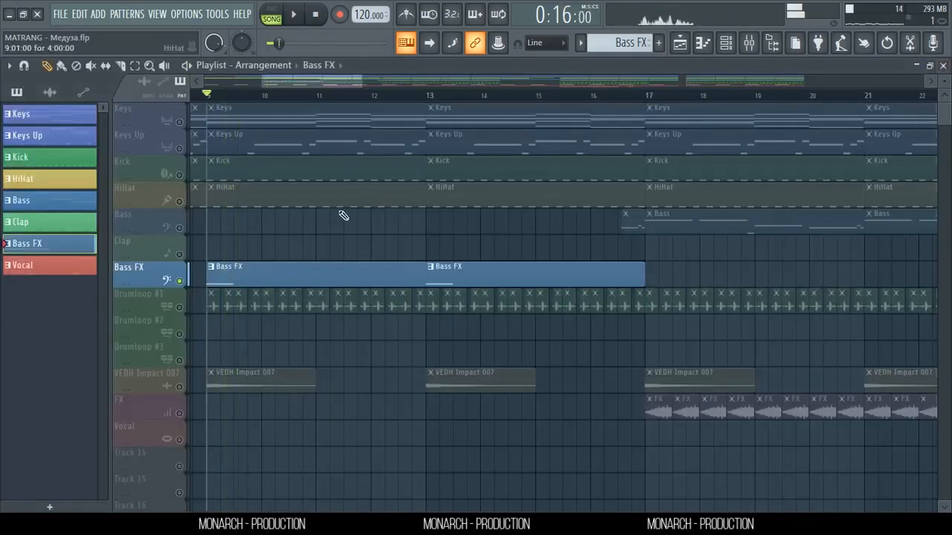
right_click(179, 280)
key("space")
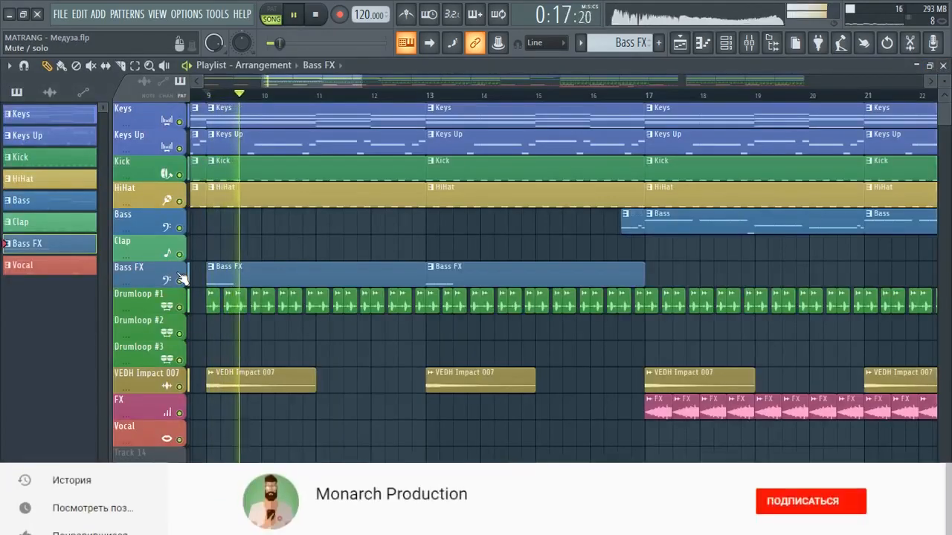
scroll(389, 97, "down", 2)
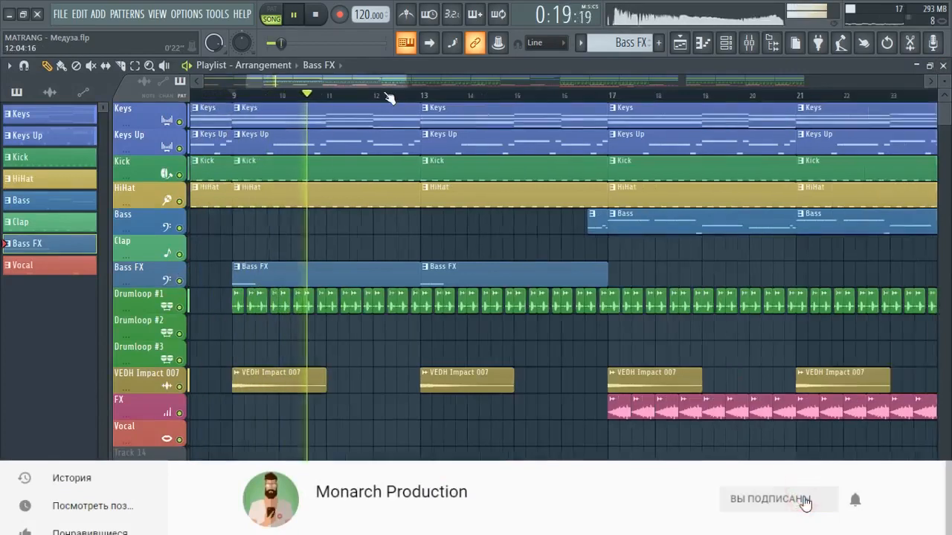
scroll(389, 98, "down", 3)
scroll(495, 97, "up", 3)
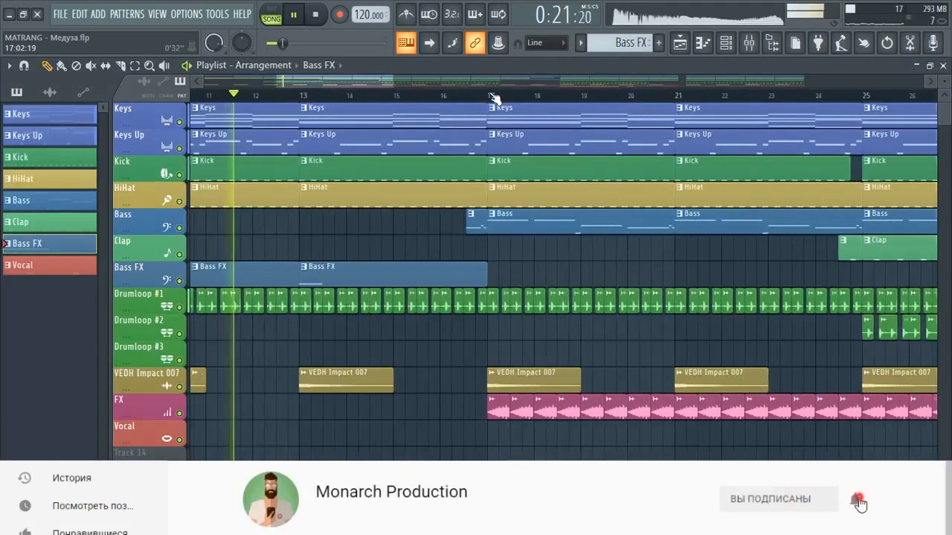
key("space")
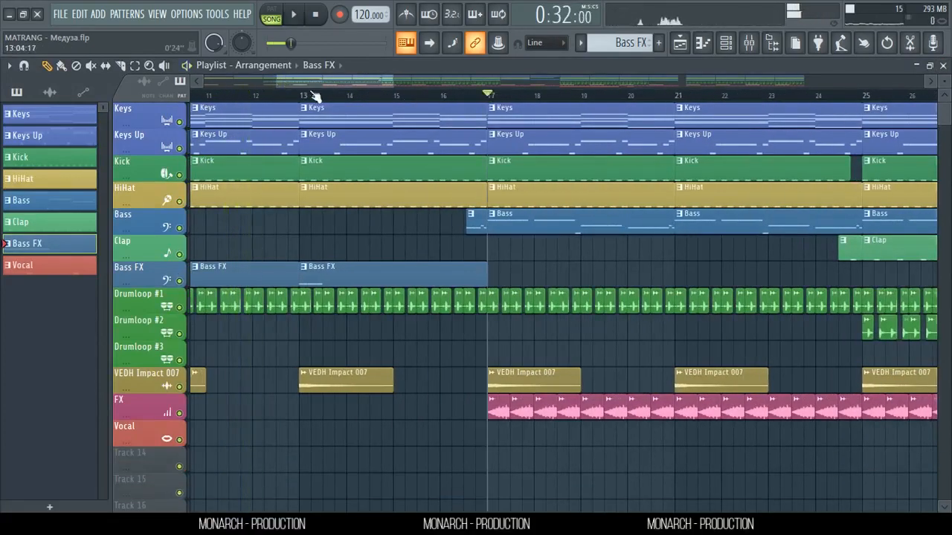
- Play the Bass pattern on its own while viewing its notes in the piano roll
scroll(345, 78, "right", 3)
double_click(374, 219)
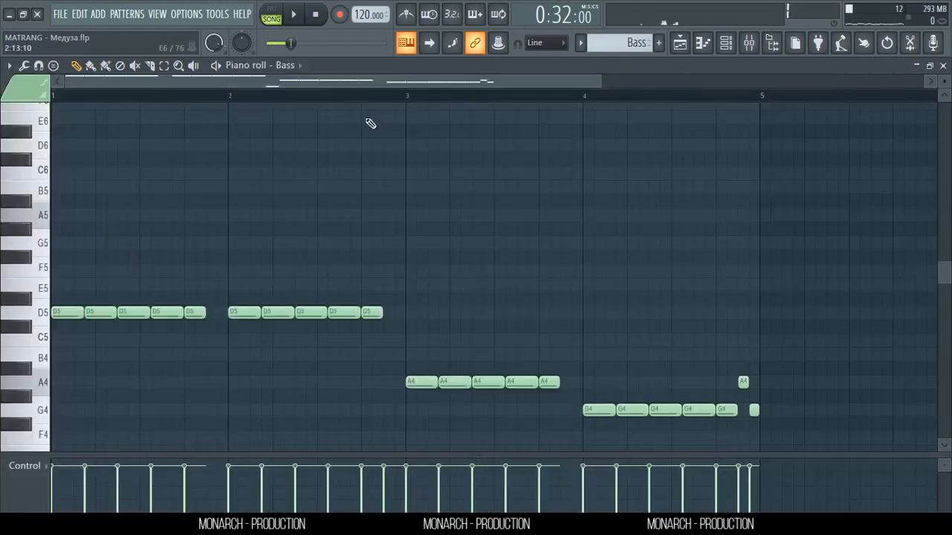
key("space")
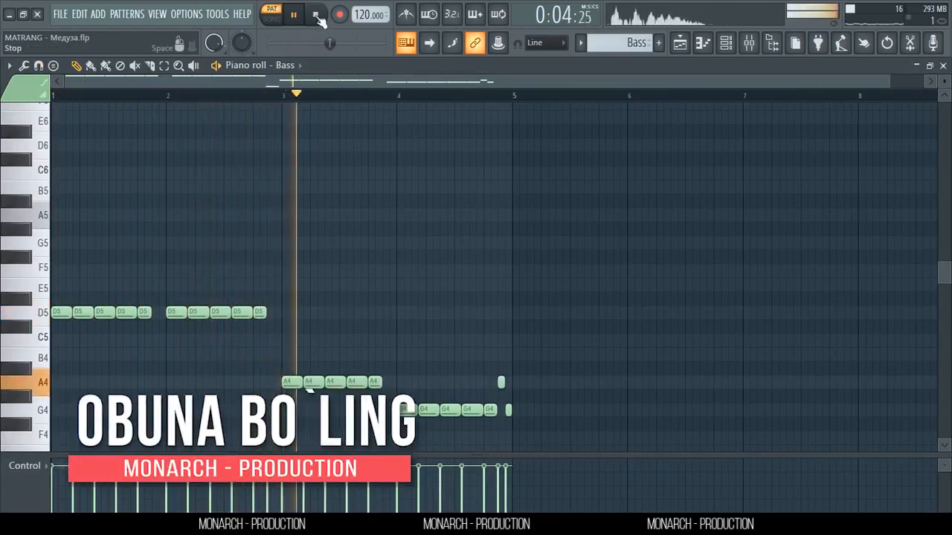
scroll(209, 243, "down", 2)
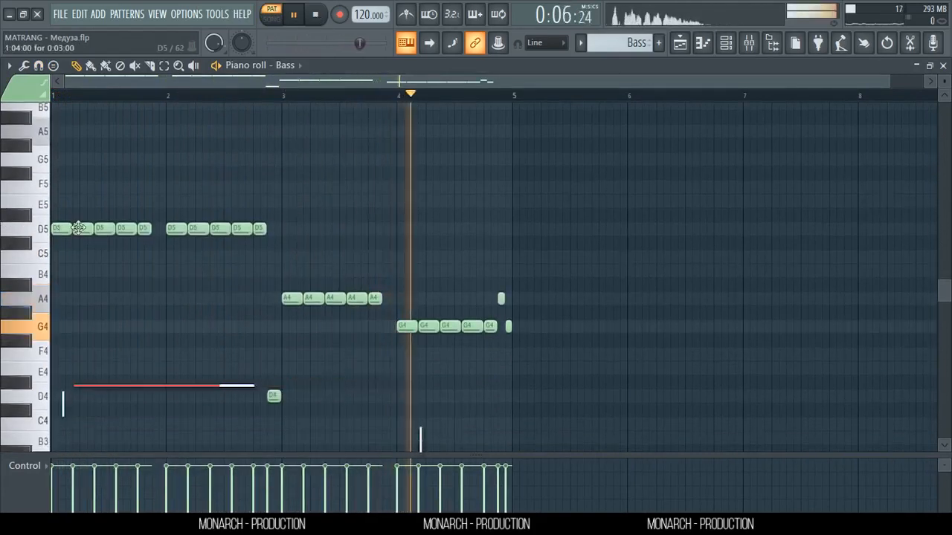
left_click(316, 15)
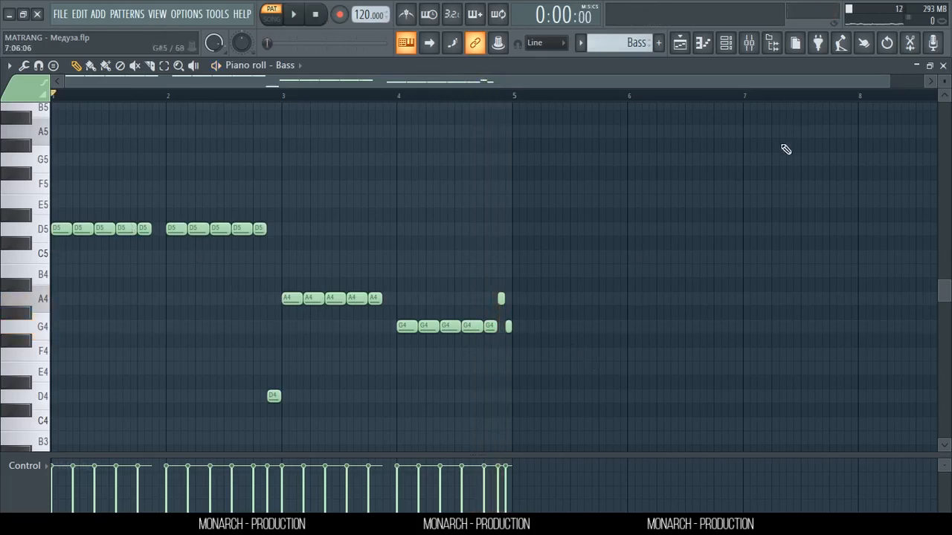
left_click(943, 65)
- Inspect the Fruity parametric EQ 2, Fruity Compressor and Fruity Reeverb 2 settings on the Bass mixer track
left_click(751, 43)
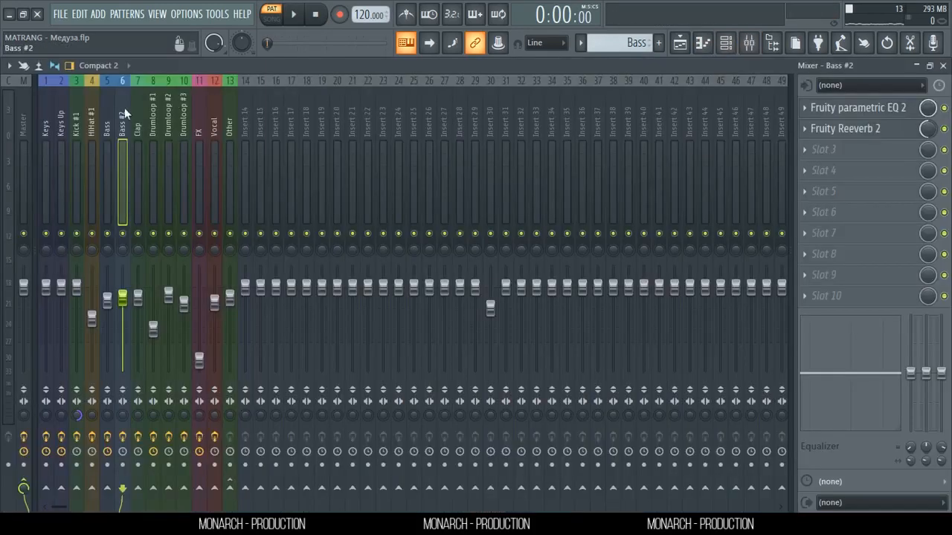
left_click(113, 106)
left_click(906, 106)
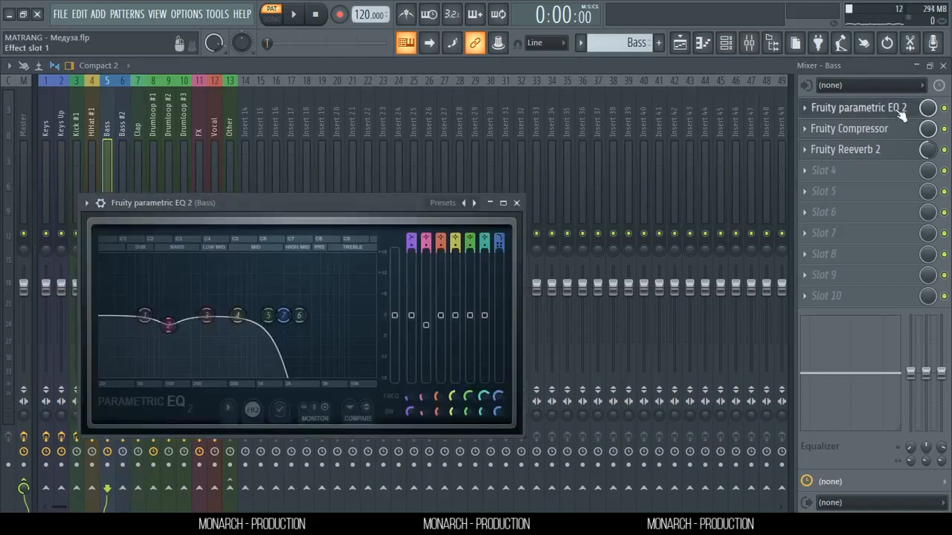
left_click(901, 110)
left_click(900, 131)
left_click(900, 132)
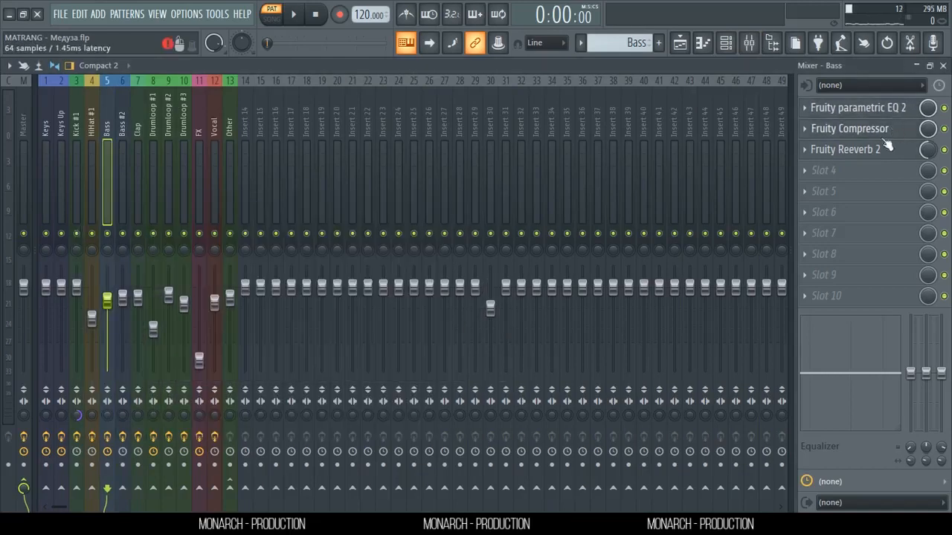
left_click(876, 151)
left_click(876, 150)
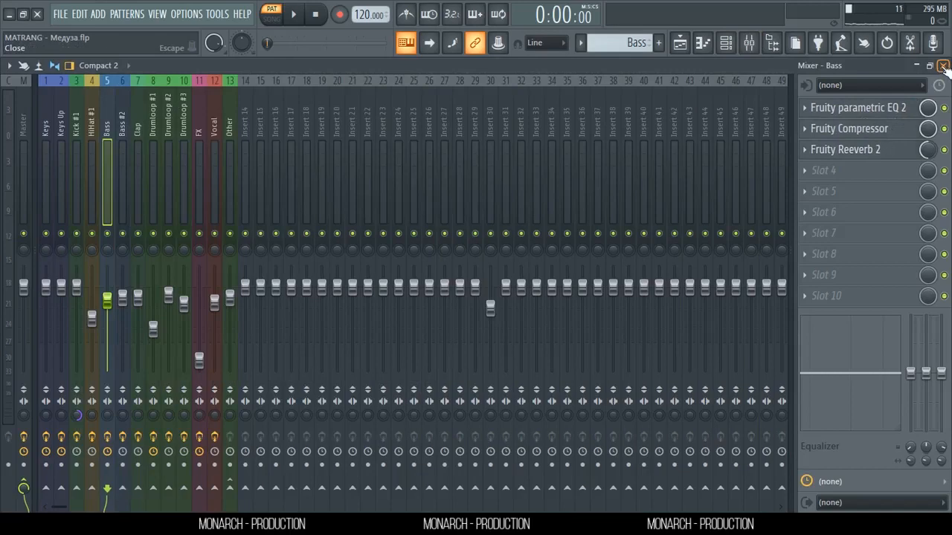
left_click(942, 66)
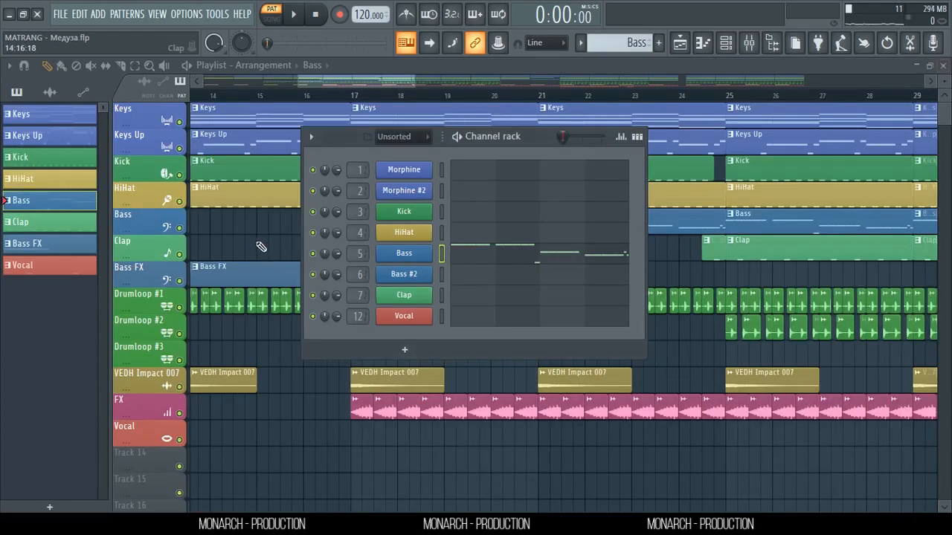
- Hide the channel rack and play the full arrangement from bar 16, just before the Bass clip starts
key("F6")
scroll(357, 107, "up", 2)
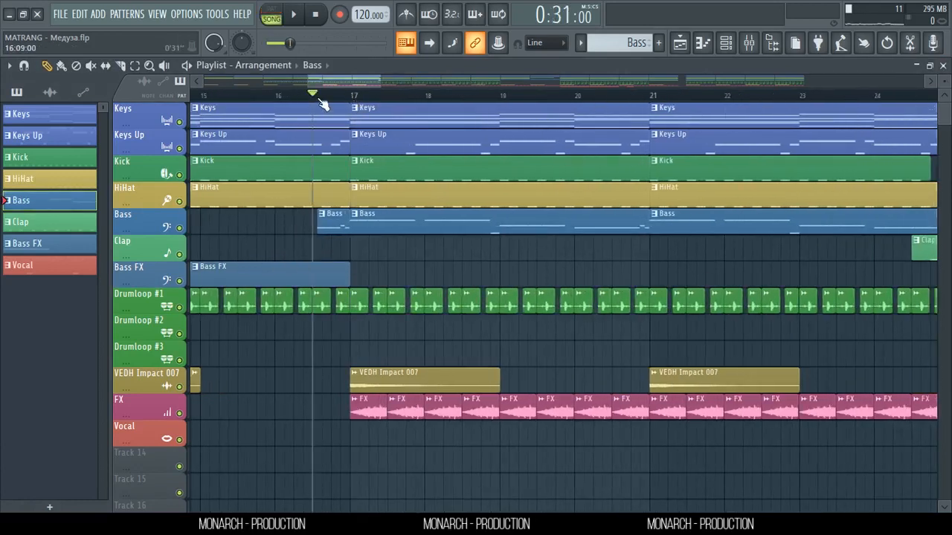
left_click(295, 21)
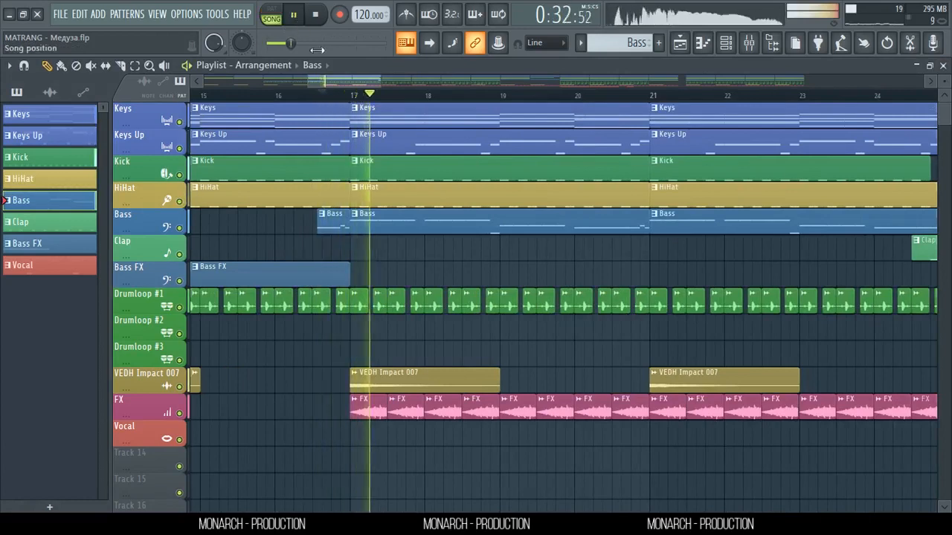
scroll(332, 100, "down", 3)
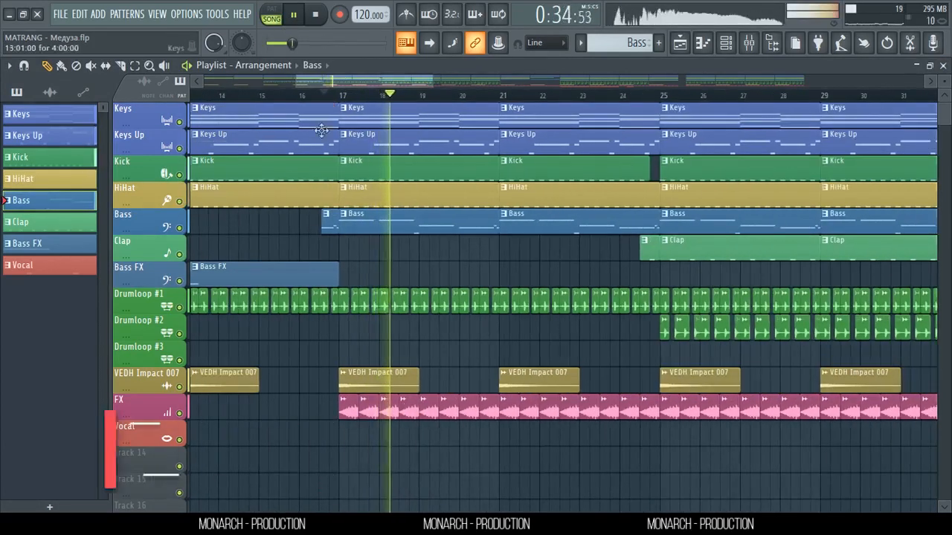
key("space")
- Solo the FX track and play it from bar 17
left_click(179, 413, "ctrl")
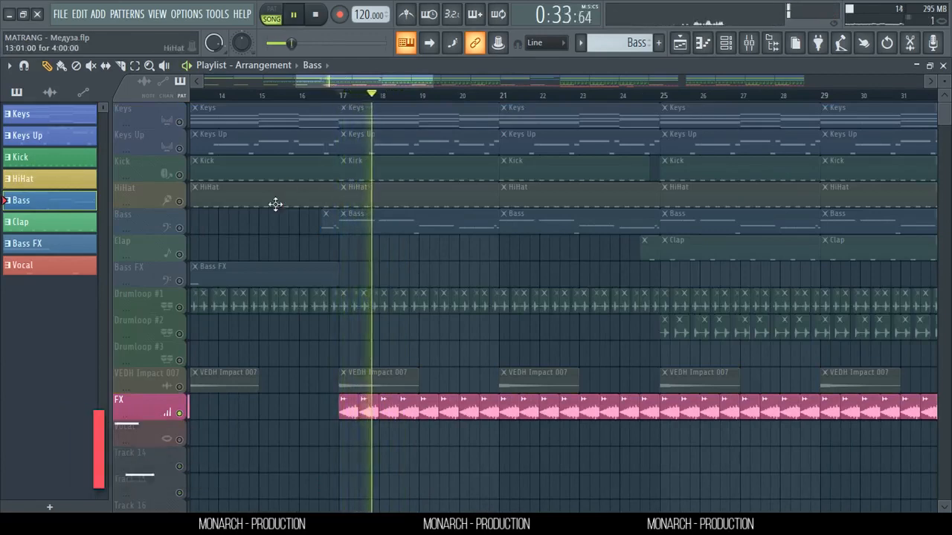
key("space")
left_click(773, 45)
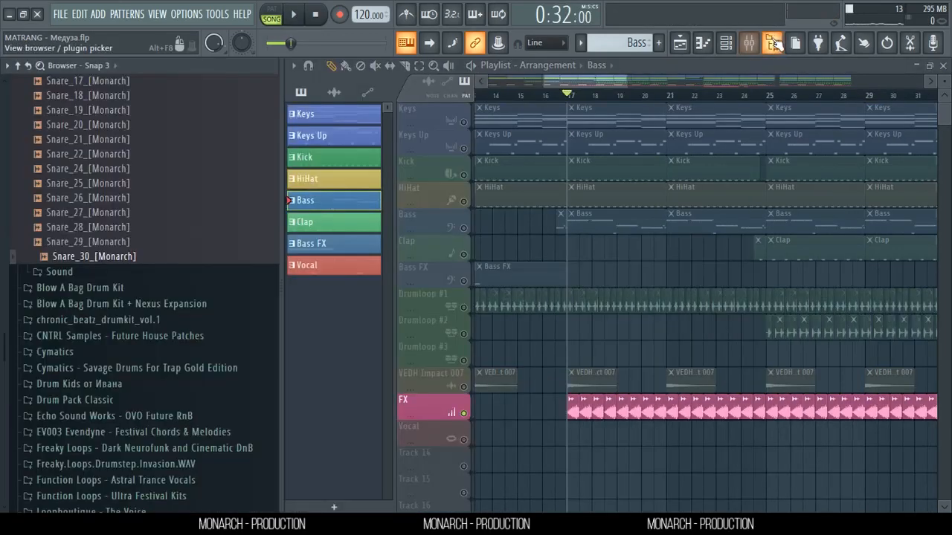
left_click(774, 44)
- Inspect the Fruity parametric EQ 2, Gross Beat, Fruity Stereo Shaper and Pitcher settings on the FX mixer track
left_click(749, 43)
left_click(198, 132)
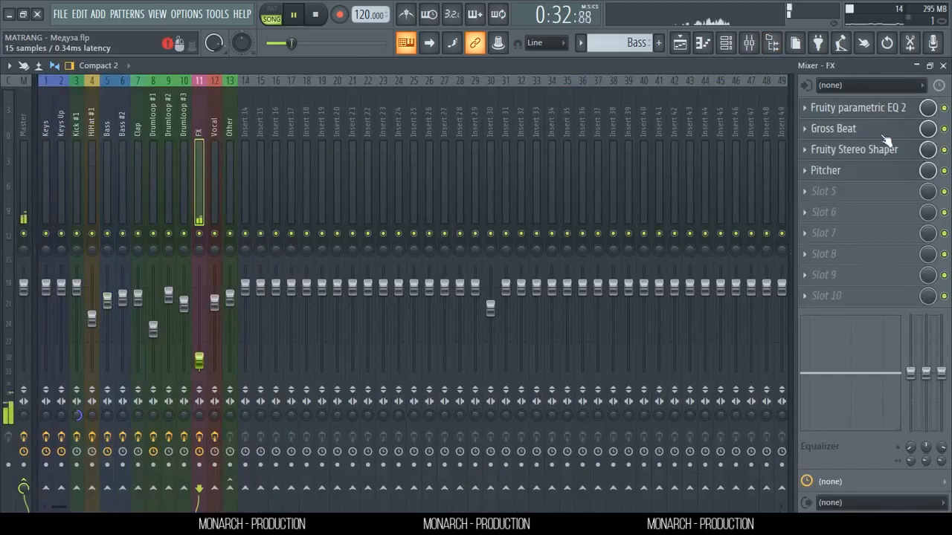
left_click(881, 113)
left_click(881, 114)
left_click(878, 130)
left_click(880, 131)
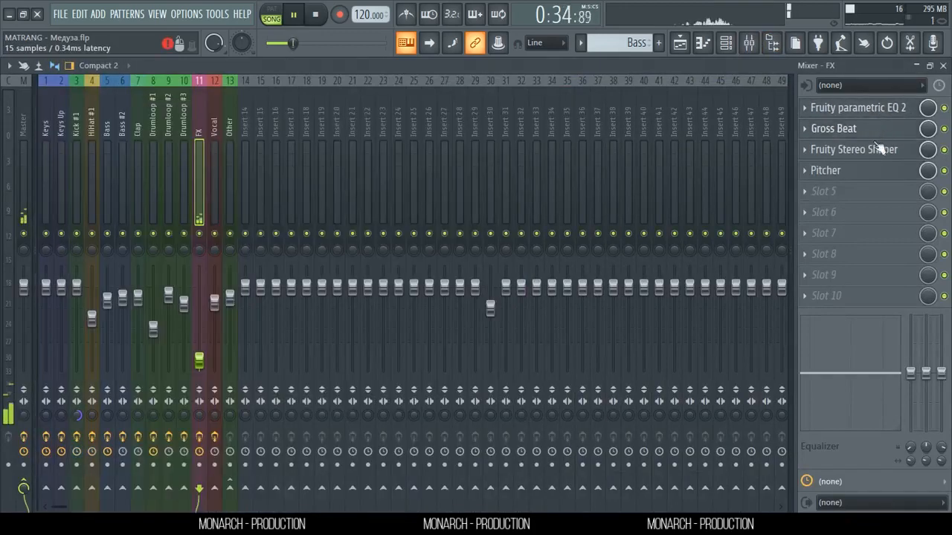
left_click(881, 151)
left_click(880, 152)
left_click(884, 172)
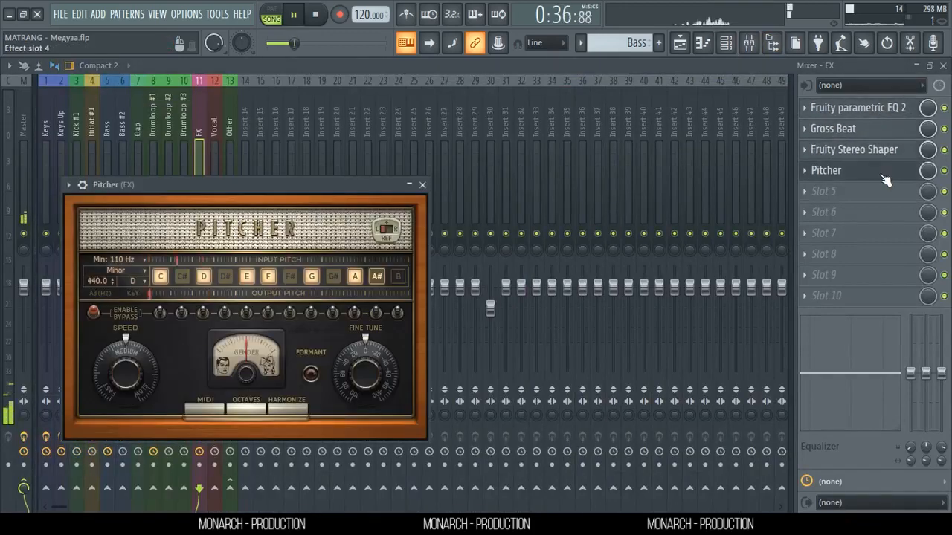
left_click(886, 177)
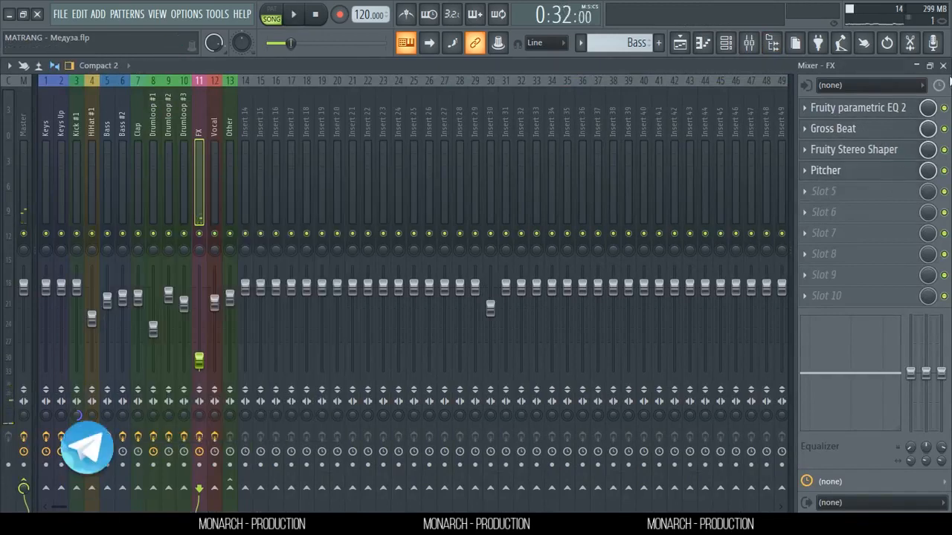
left_click(943, 66)
- Make all tracks audible again and play the full arrangement from bar 17 up to the Clap entry
left_click(180, 282)
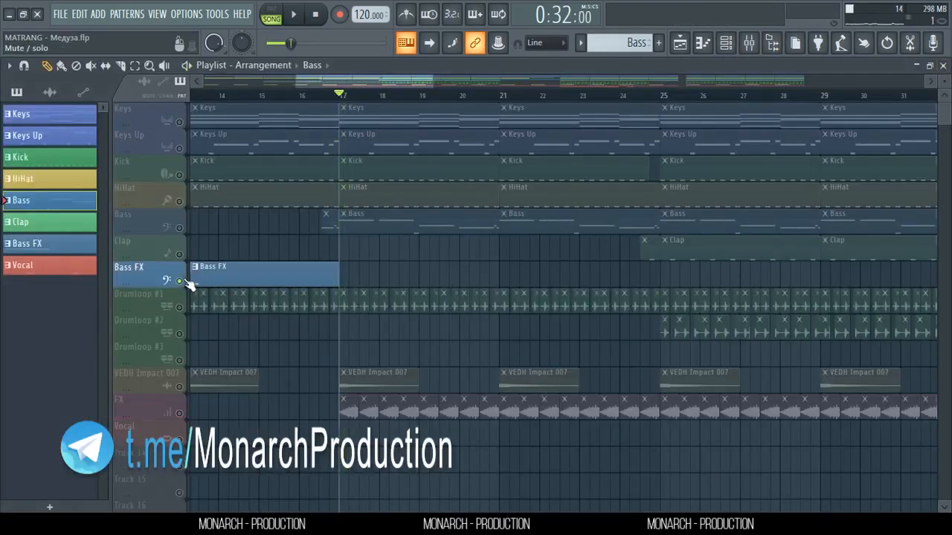
key("space")
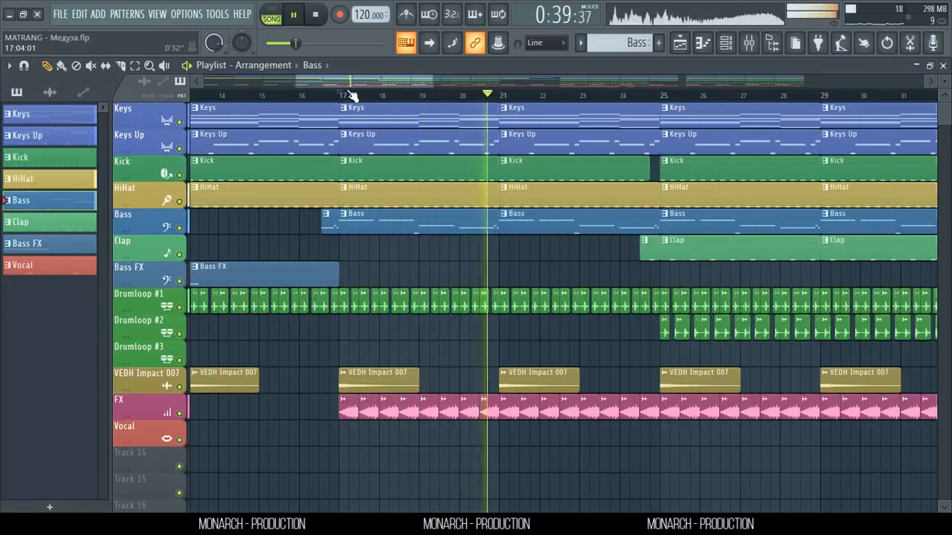
scroll(352, 97, "down", 2)
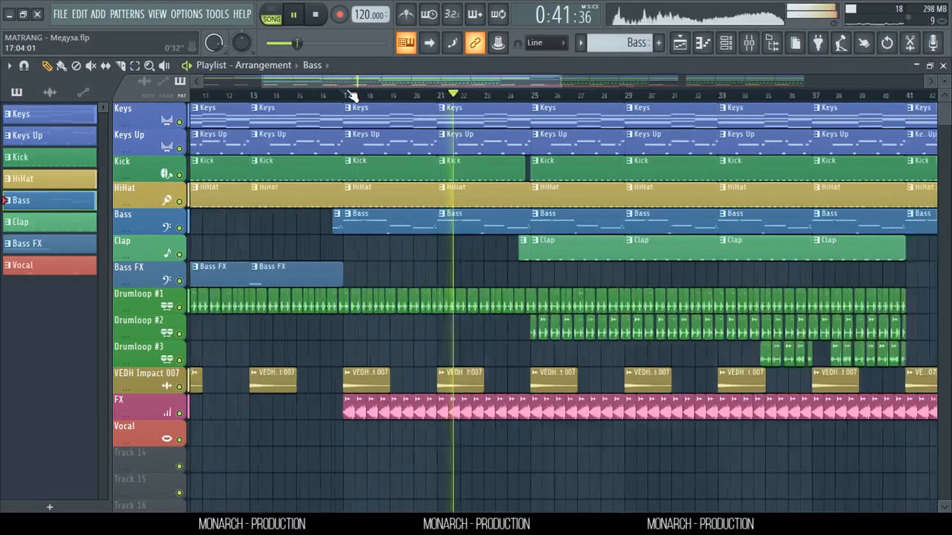
scroll(352, 97, "down", 2)
scroll(489, 100, "up", 2)
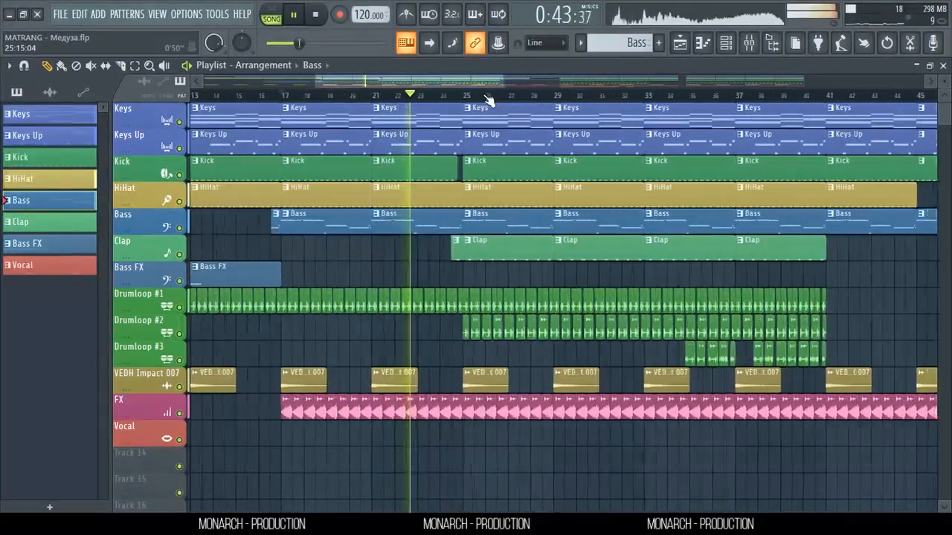
scroll(489, 100, "up", 2)
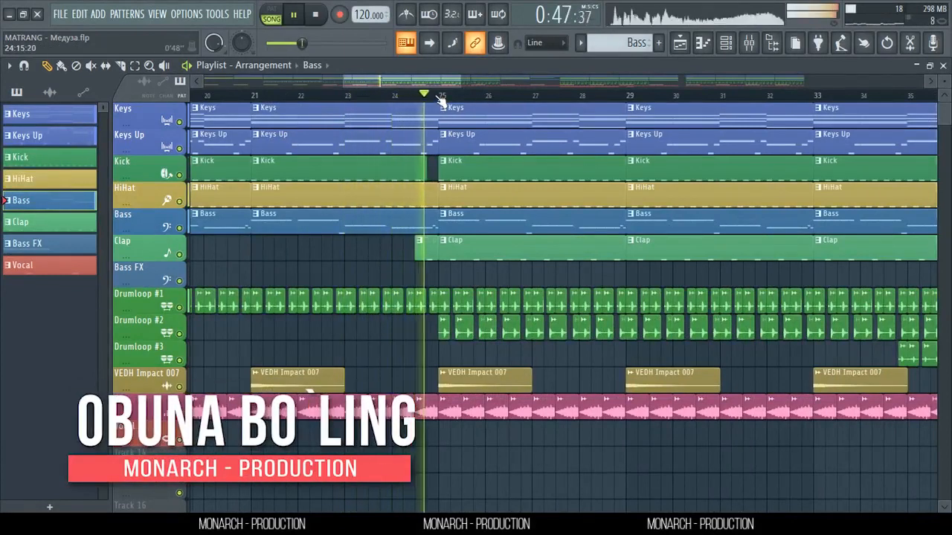
key("space")
- View the notes of the Clap pattern at bar 25 in the piano roll
scroll(441, 101, "up", 2)
left_click(467, 253)
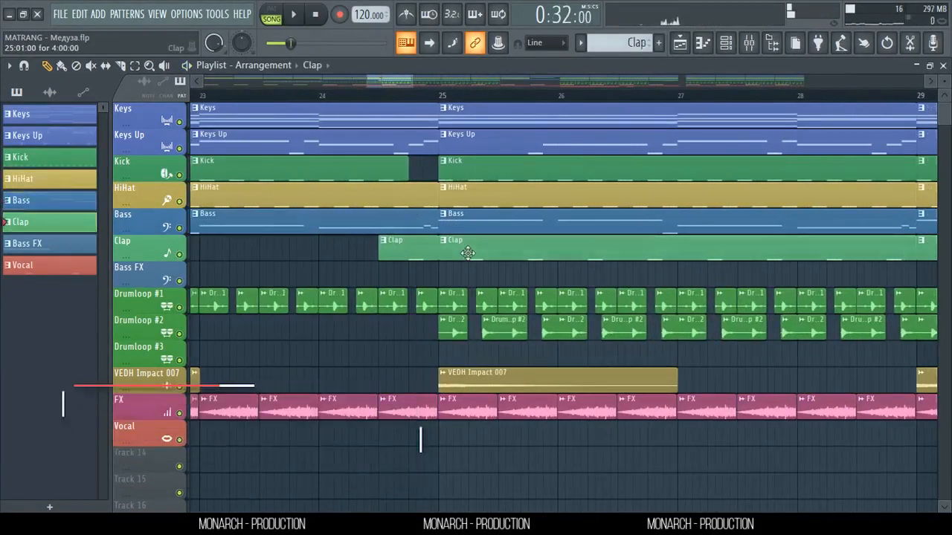
double_click(467, 253)
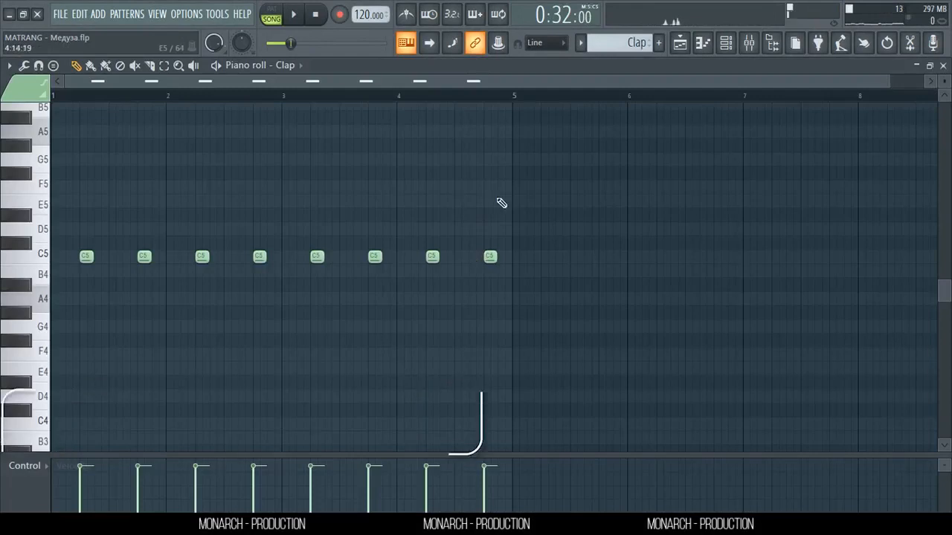
left_click(943, 65)
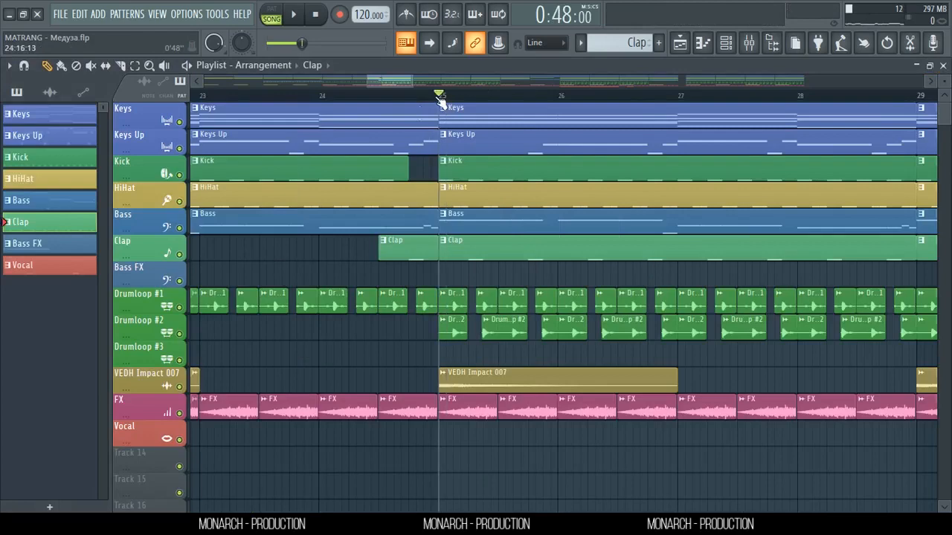
- Solo the Drumloop #2 track and inspect the sample settings of its clip at bar 25
right_click(186, 333)
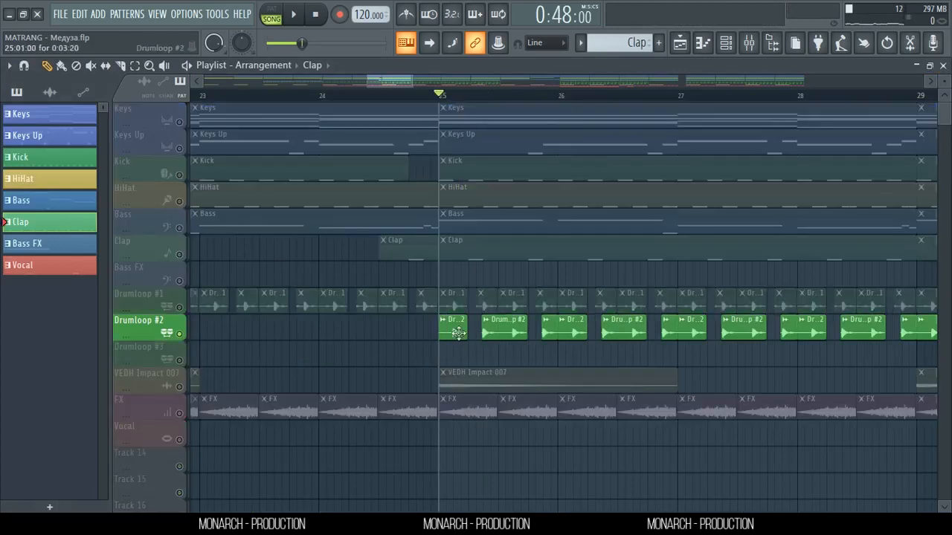
double_click(458, 333)
left_click(569, 105)
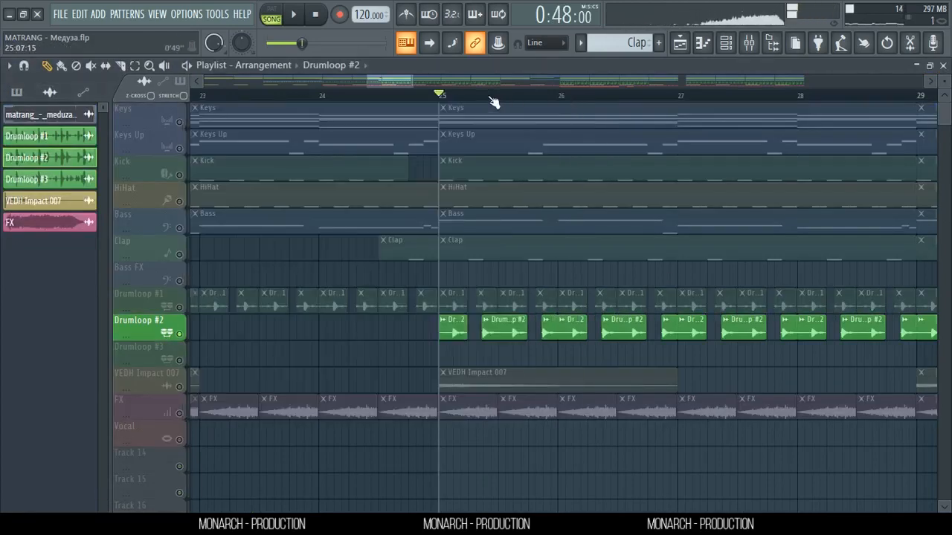
- Play the soloed Drumloop #2 track from bar 25, and replay that section with all tracks audible again
key("space")
key("space")
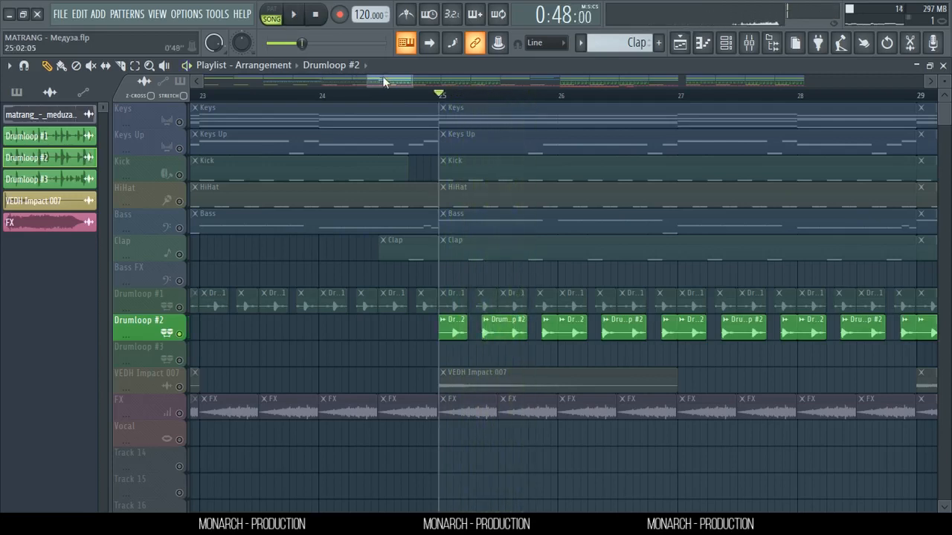
left_click_drag(383, 77, 389, 83)
right_click(189, 333)
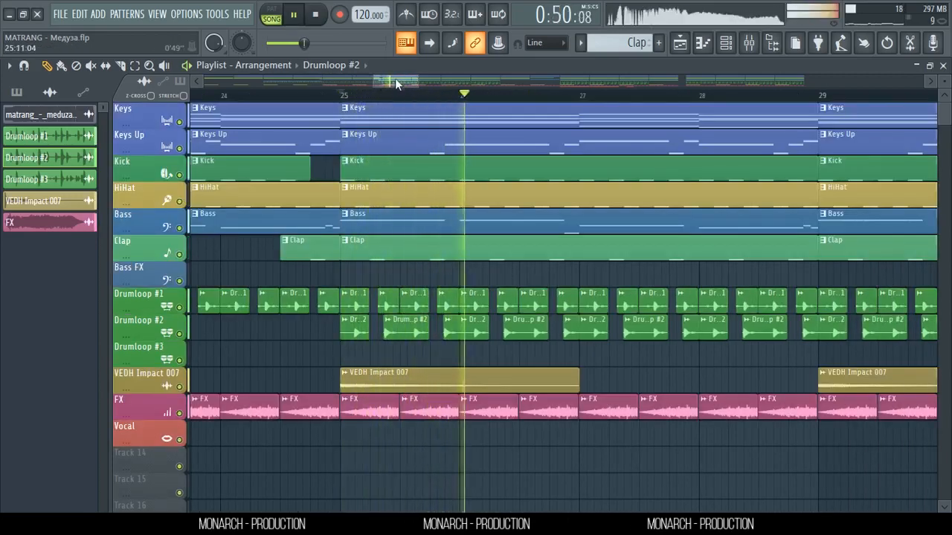
left_click_drag(395, 78, 515, 81)
key("space")
- Inspect the sample settings of the first Drumloop #3 clip and play the full arrangement from bar 33
left_click_drag(438, 101, 424, 330)
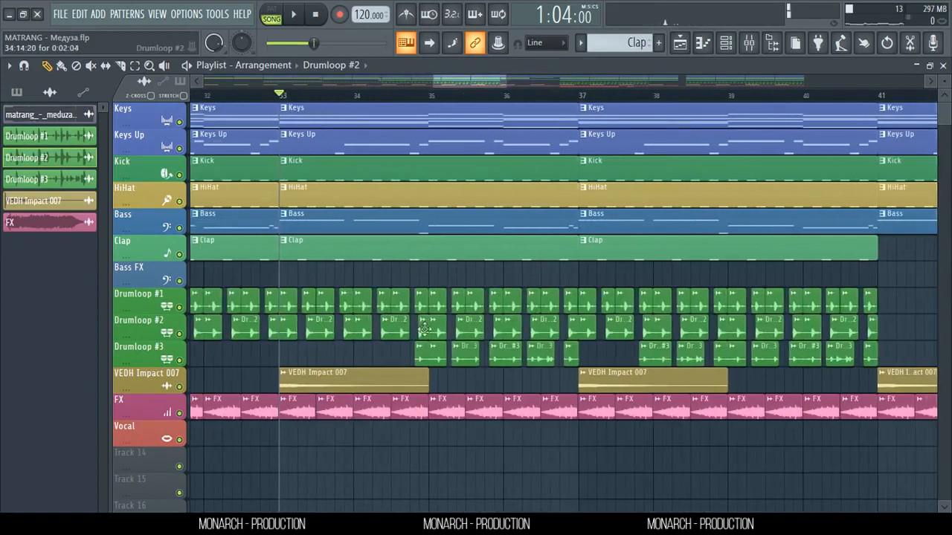
double_click(424, 350)
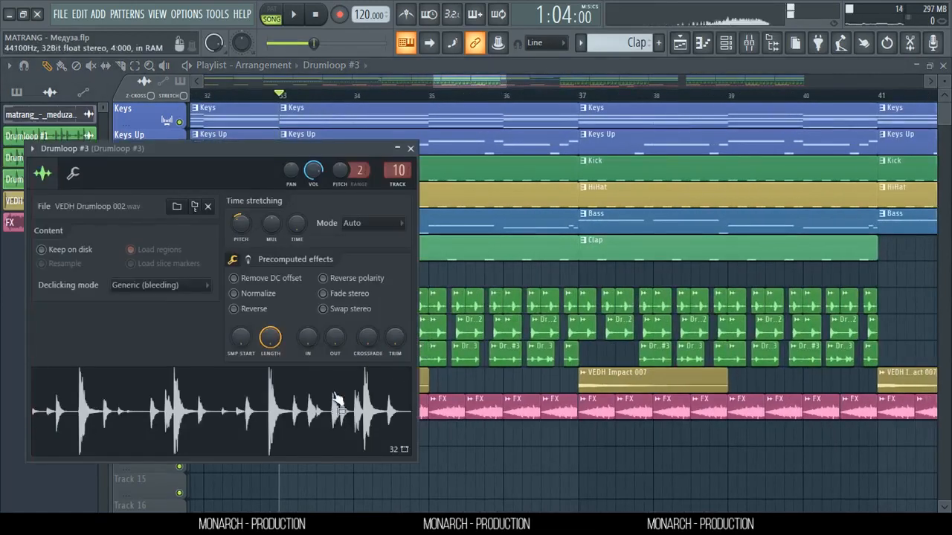
left_click(409, 149)
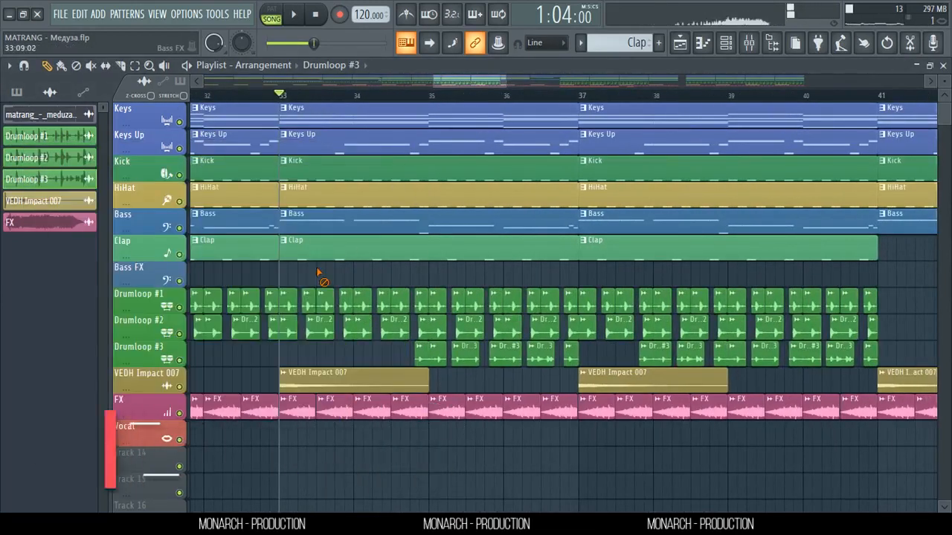
key("space")
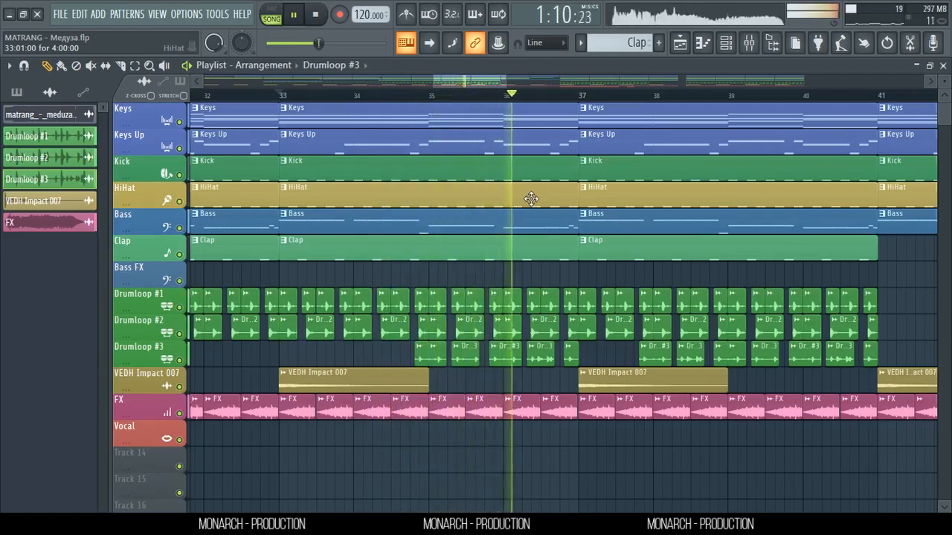
key("space")
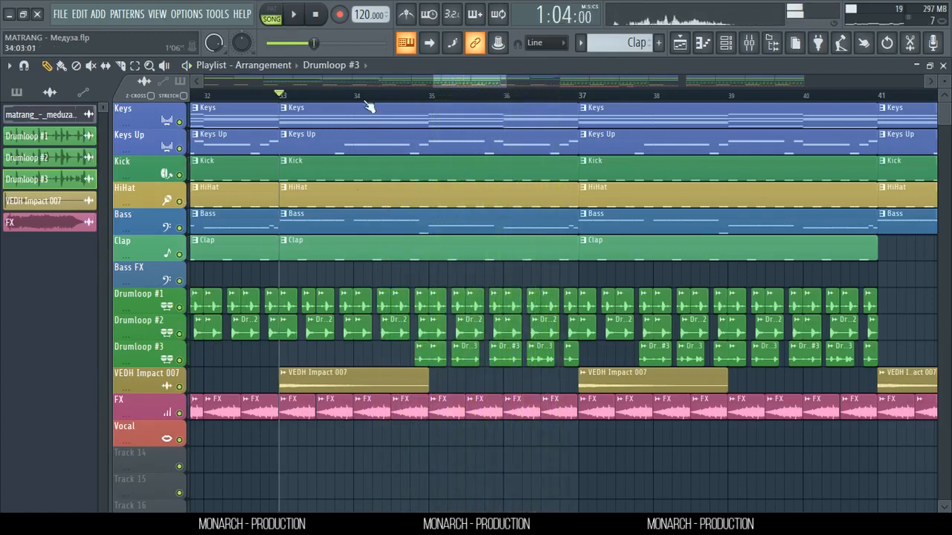
- Play the full arrangement from bar 49, where the first Vocal pattern enters
scroll(368, 108, "down", 5)
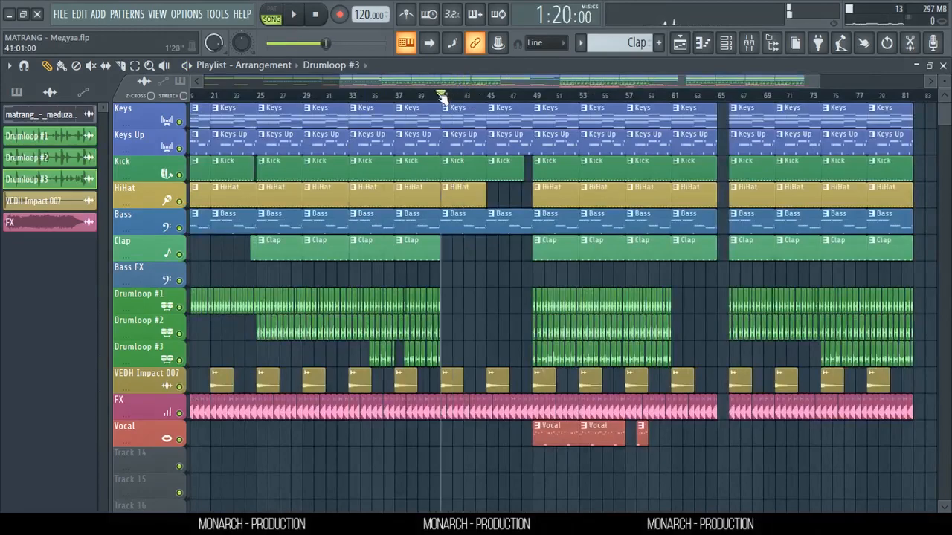
scroll(444, 98, "down", 2)
scroll(593, 102, "up", 4)
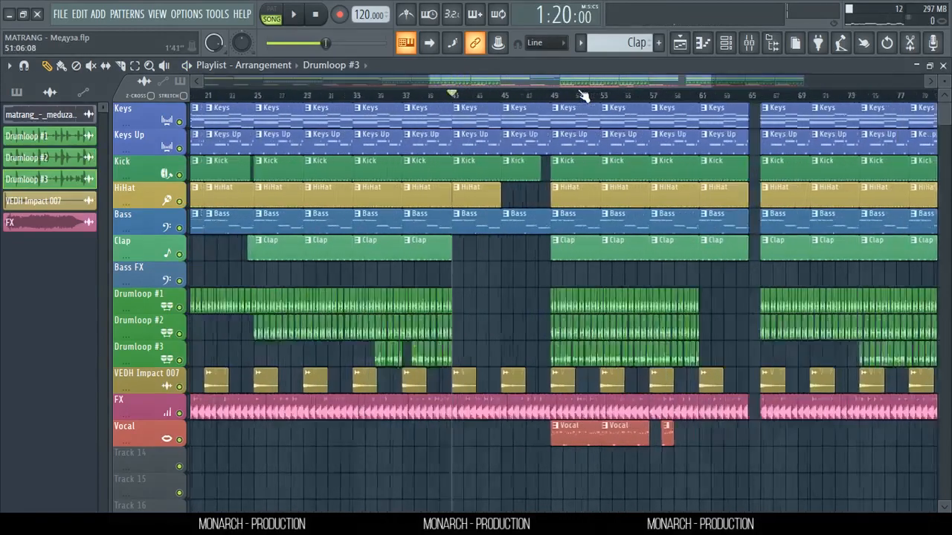
scroll(494, 98, "down", 4)
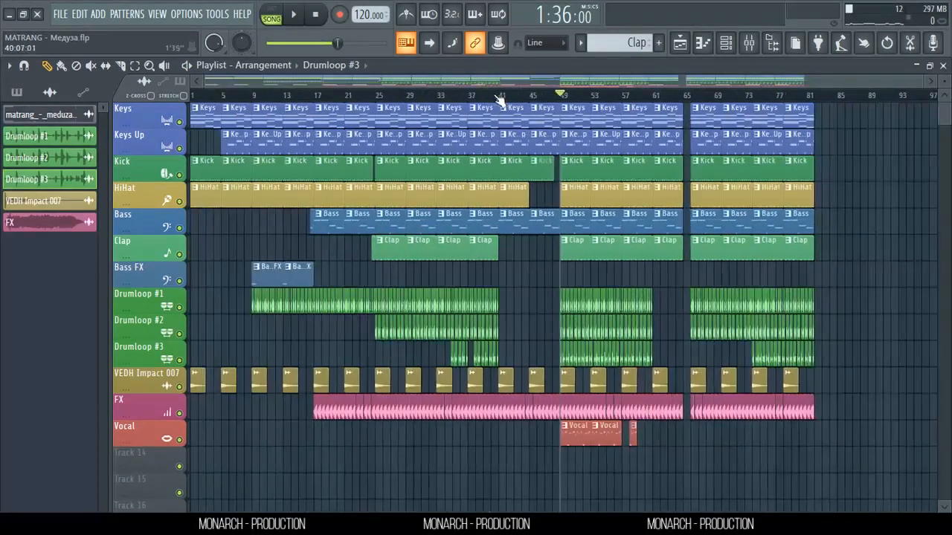
scroll(619, 102, "up", 4)
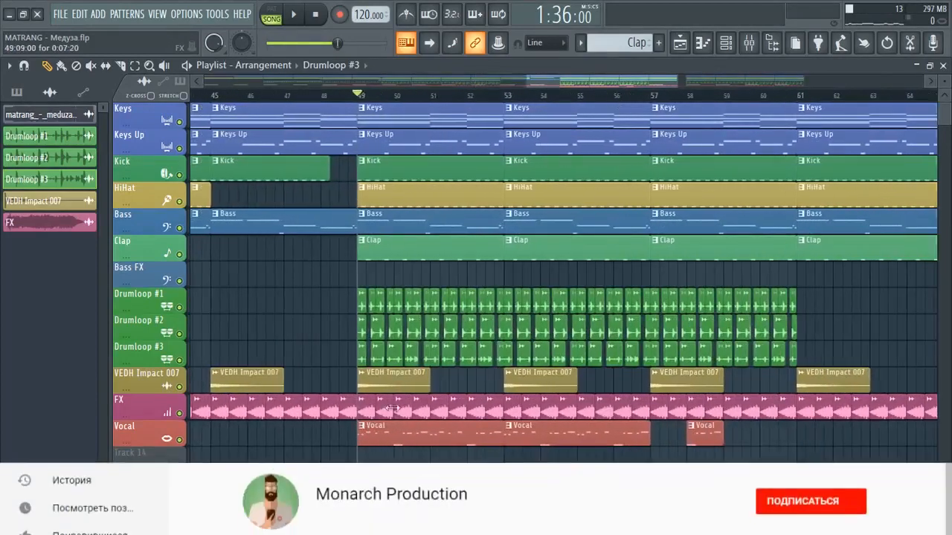
scroll(411, 405, "down", 2)
key("space")
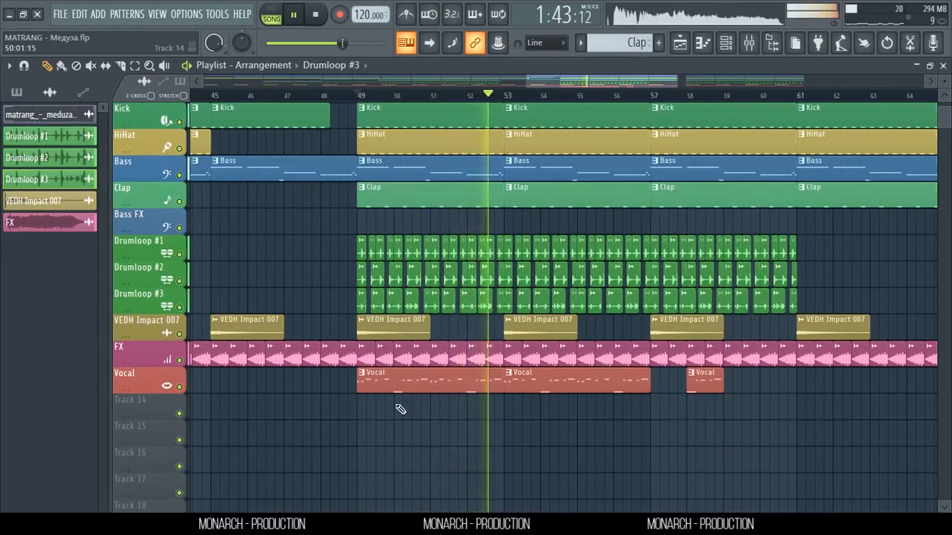
key("space")
- View the Vocal pattern's notes in the piano roll and inspect the Vocal channel's sample settings
double_click(396, 380)
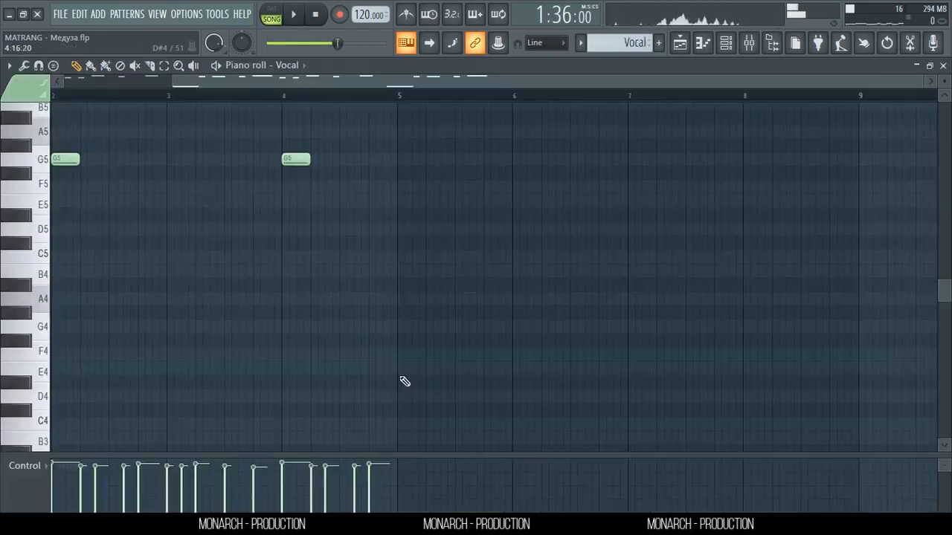
left_click(943, 65)
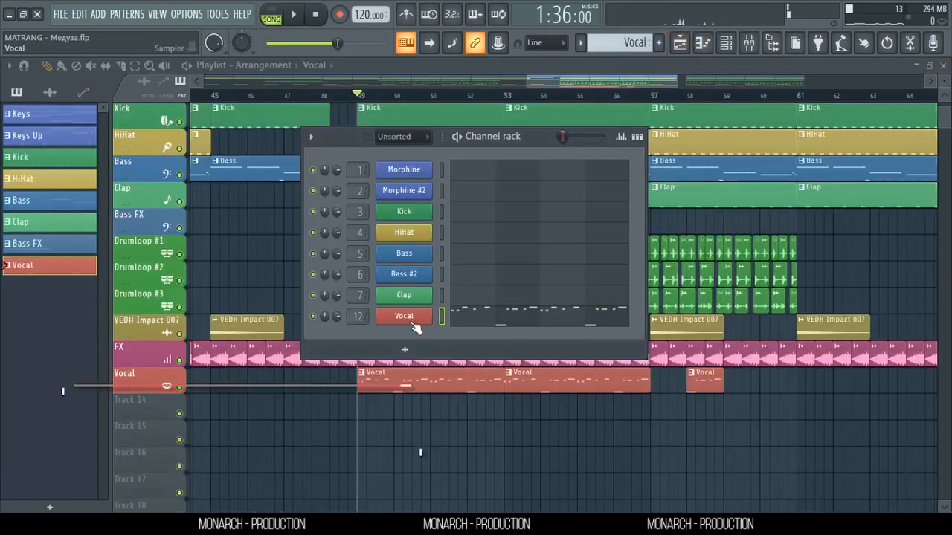
left_click(413, 326)
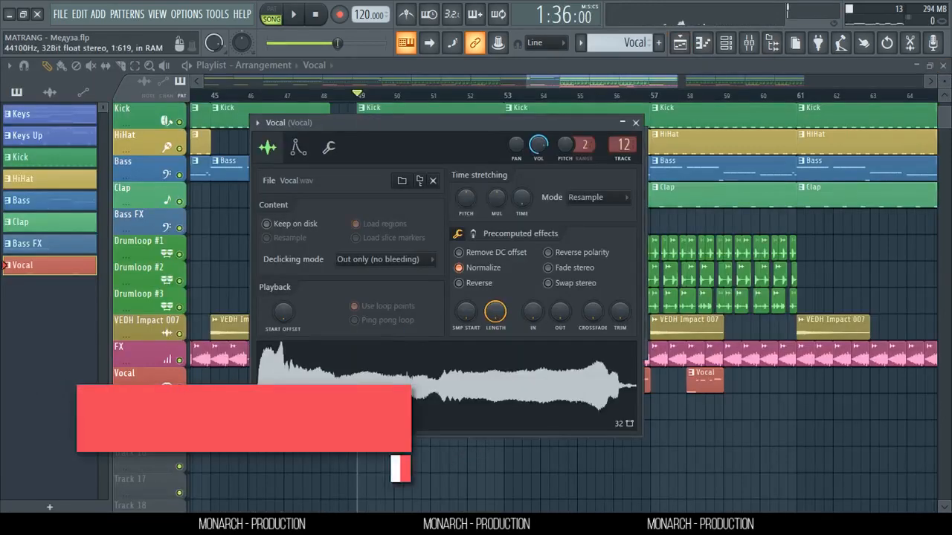
left_click(750, 43)
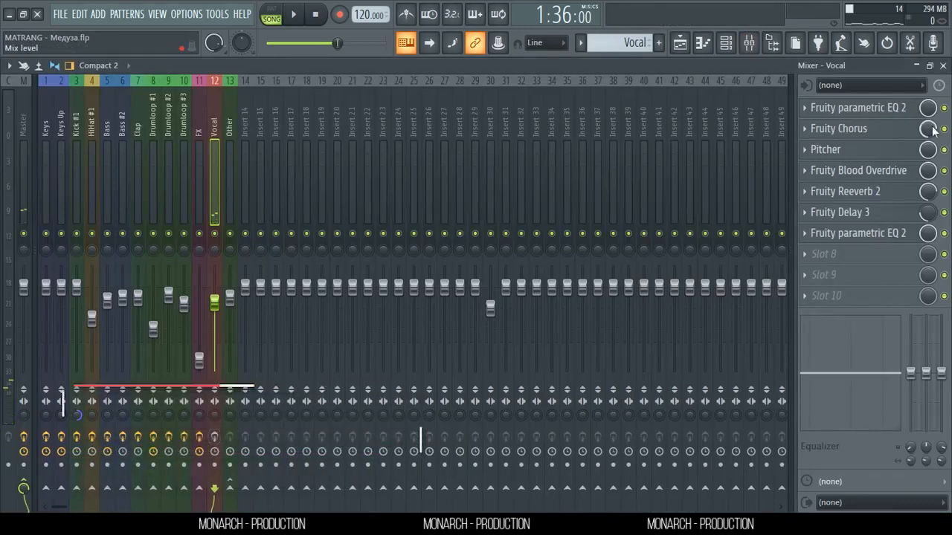
left_click(943, 65)
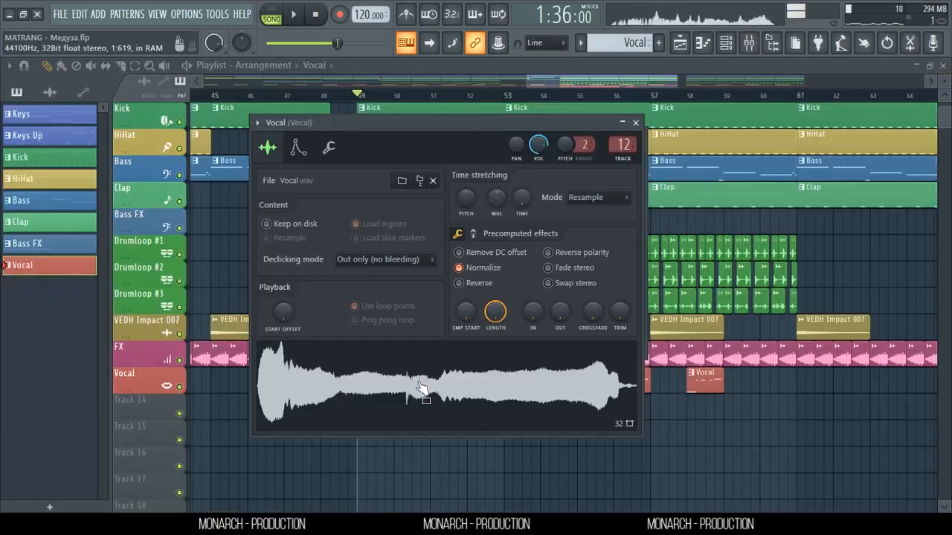
- Inspect the first Fruity parametric EQ 2, Fruity Chorus and Pitcher settings on the Vocal mixer track
left_click(749, 43)
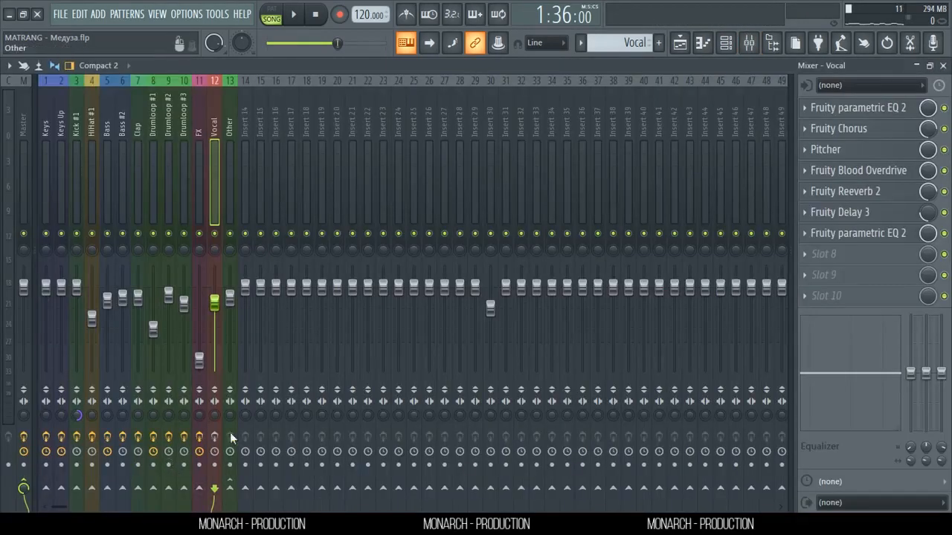
left_click(875, 110)
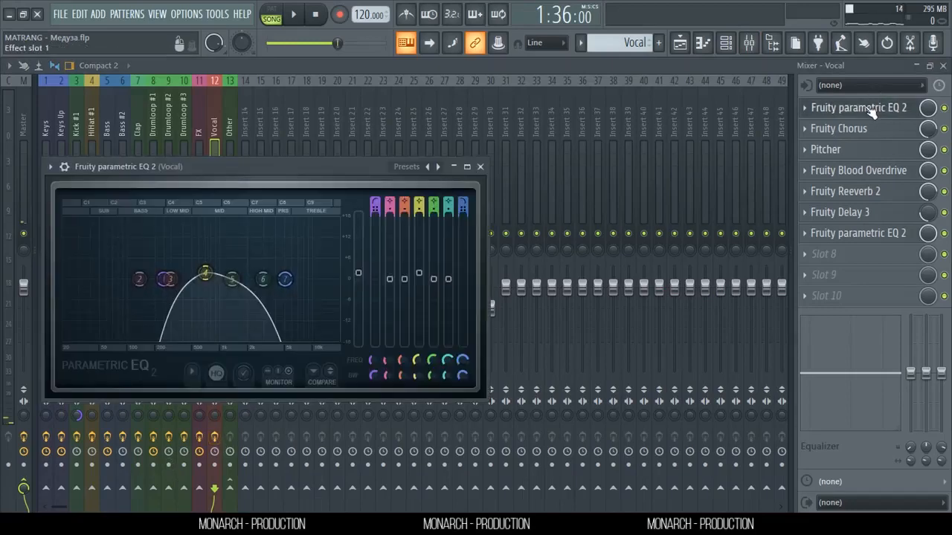
left_click(874, 110)
left_click(861, 130)
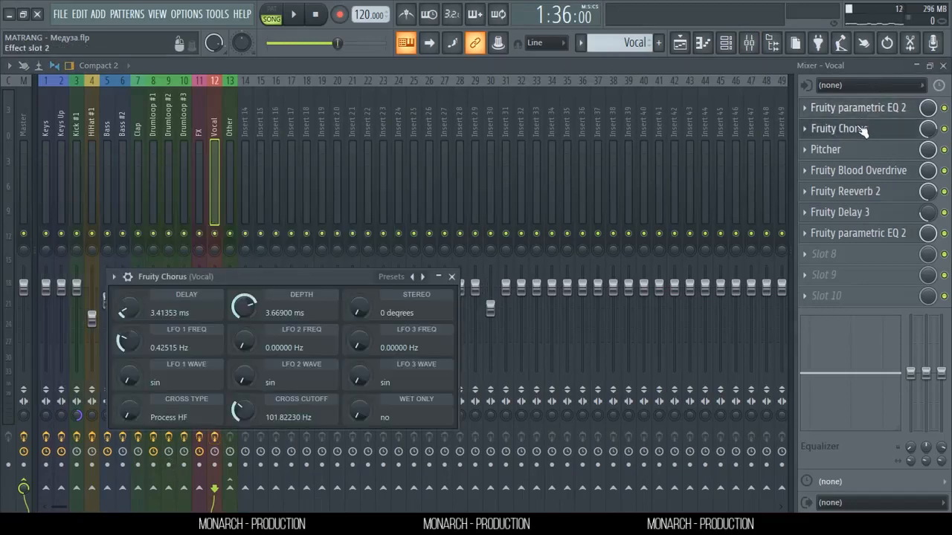
left_click(857, 134)
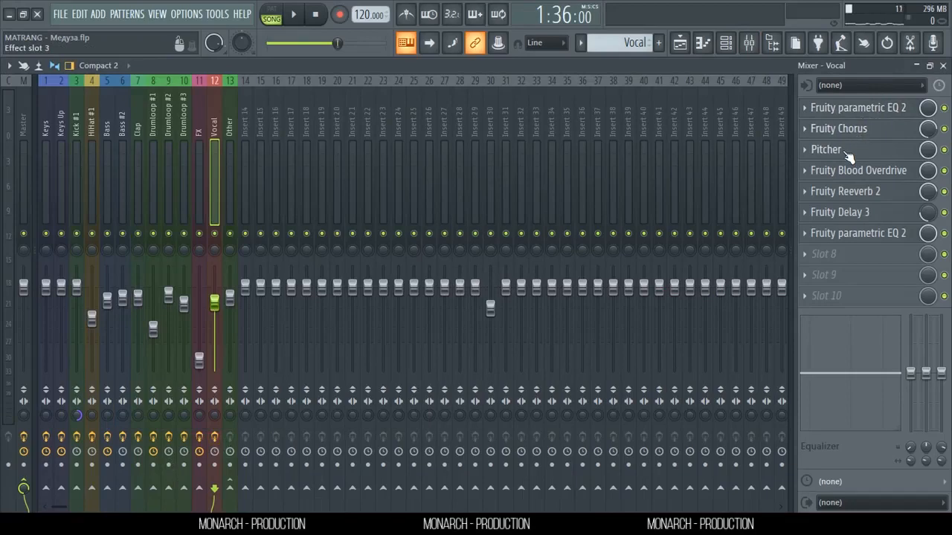
left_click(849, 154)
left_click(849, 154)
- Inspect the Fruity Blood Overdrive, Fruity Reeverb 2, Fruity Delay 3 and second Fruity parametric EQ 2 settings on the Vocal mixer track
left_click(861, 174)
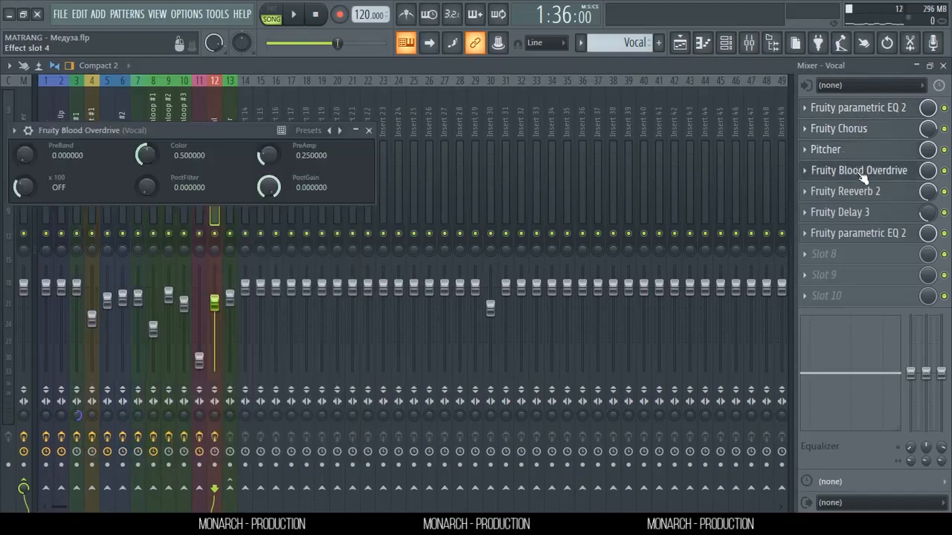
left_click(862, 174)
left_click(861, 193)
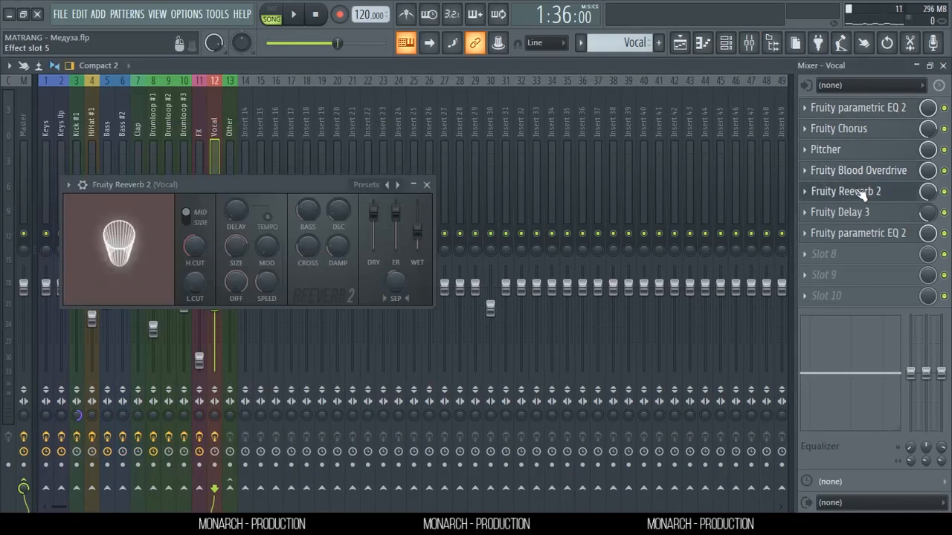
left_click(862, 193)
left_click(861, 213)
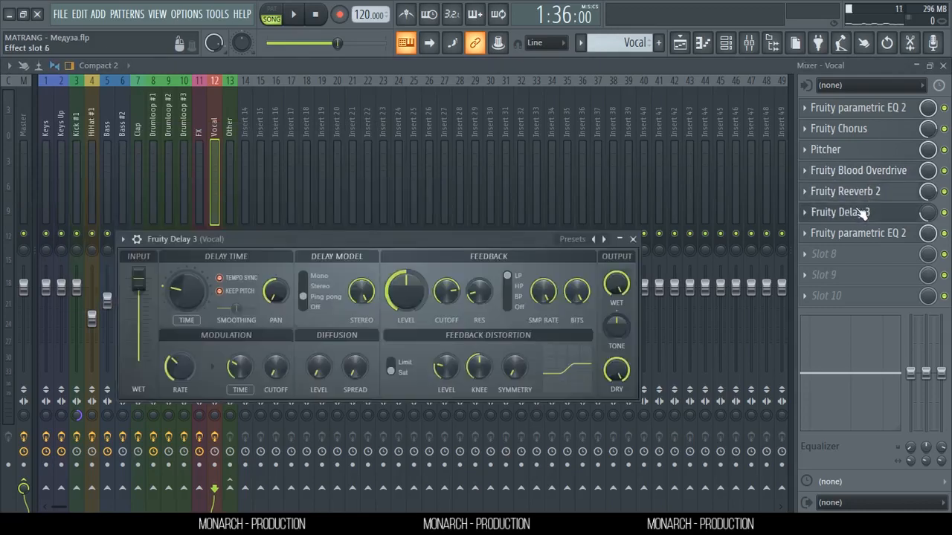
left_click(861, 213)
left_click(856, 233)
left_click(855, 233)
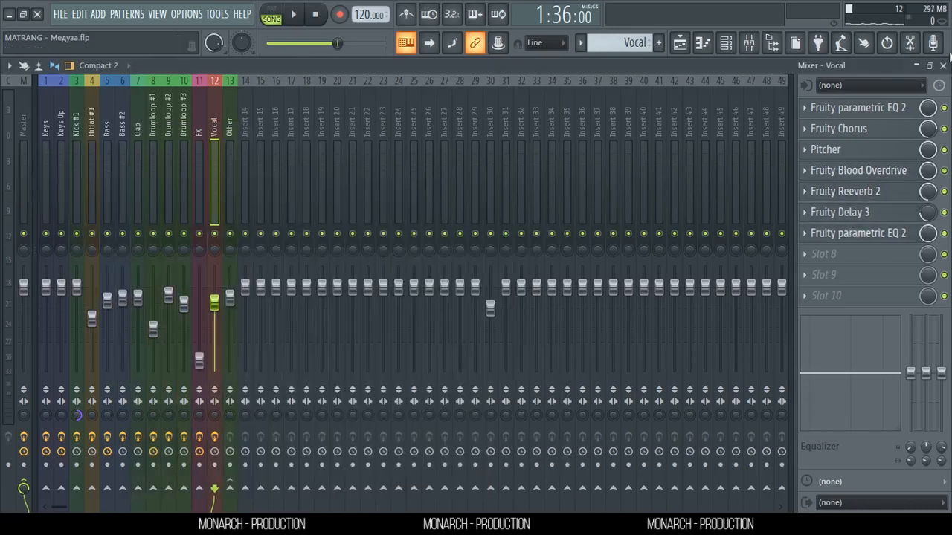
left_click(943, 65)
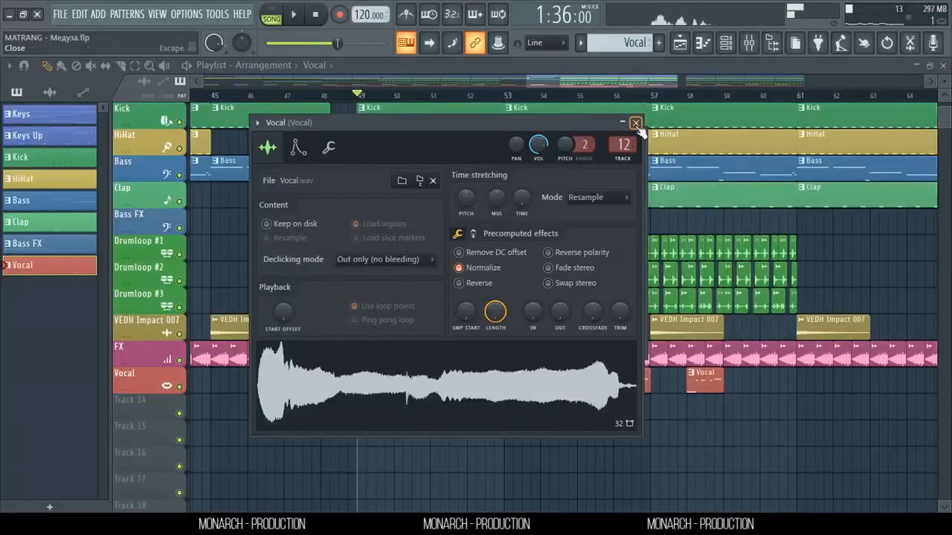
- Inspect the Vocal sampler's volume envelope, root note, polyphony and time settings
left_click(296, 149)
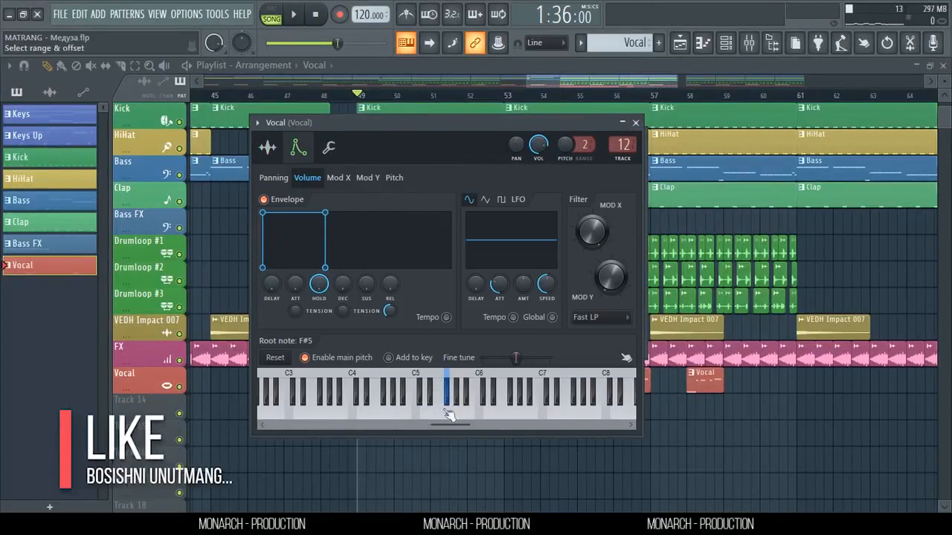
left_click(343, 154)
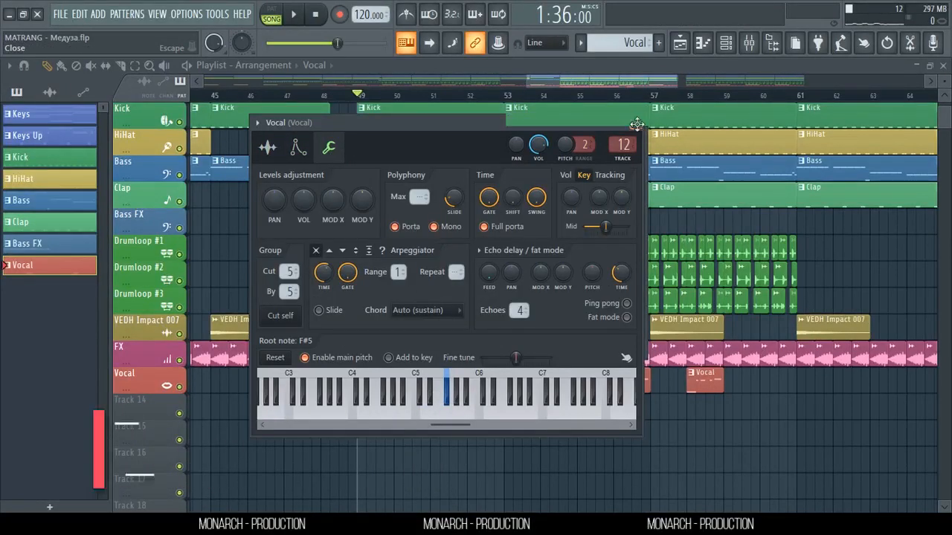
left_click(635, 122)
- Play the Vocal pattern on its own while viewing all of its notes in the piano roll
key("F7")
scroll(230, 166, "up", 5)
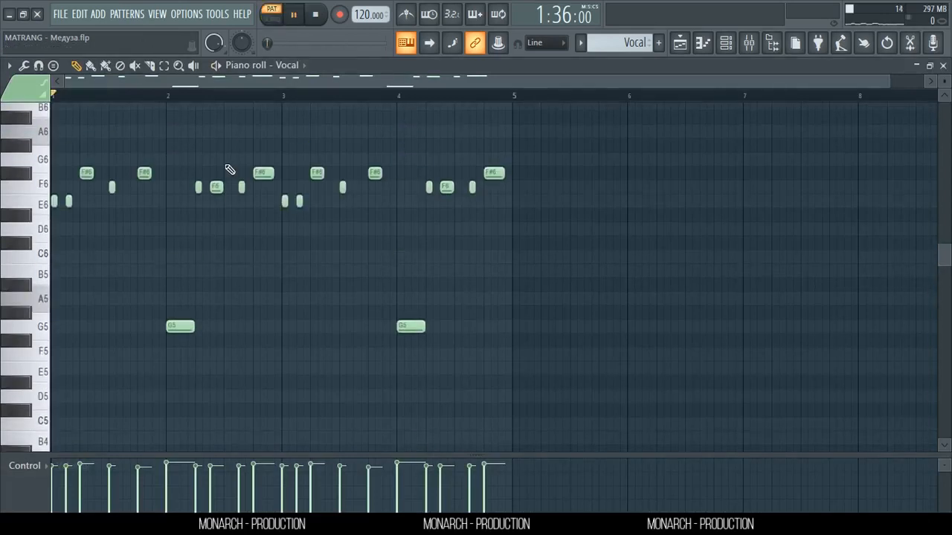
key("space")
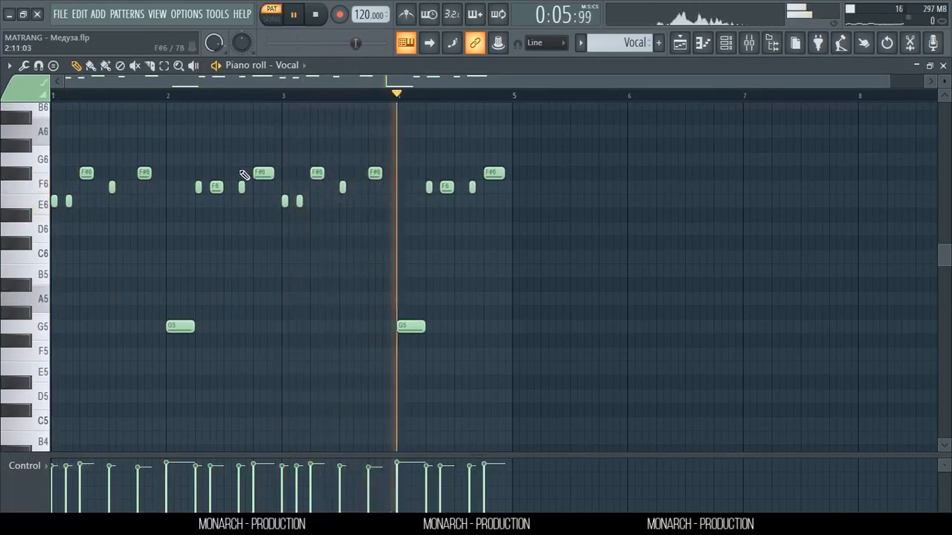
key("space")
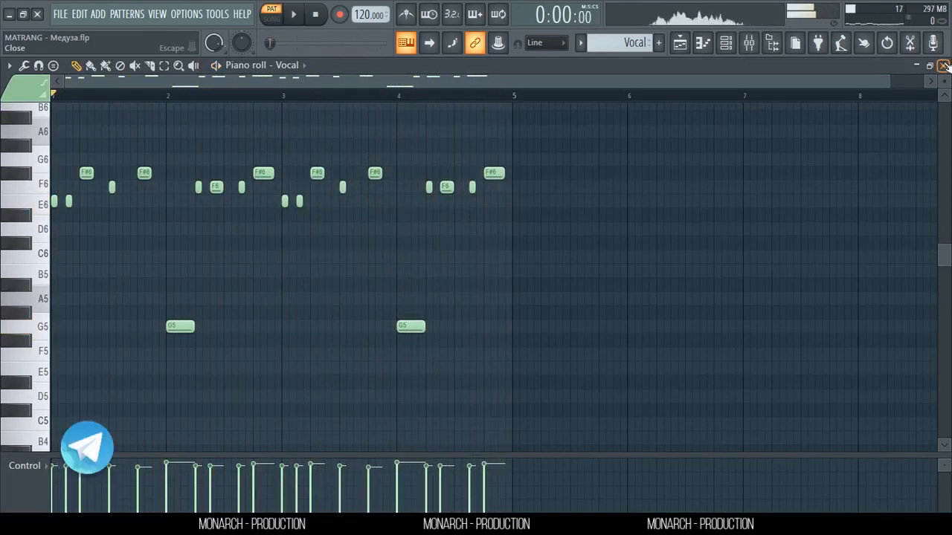
left_click(945, 65)
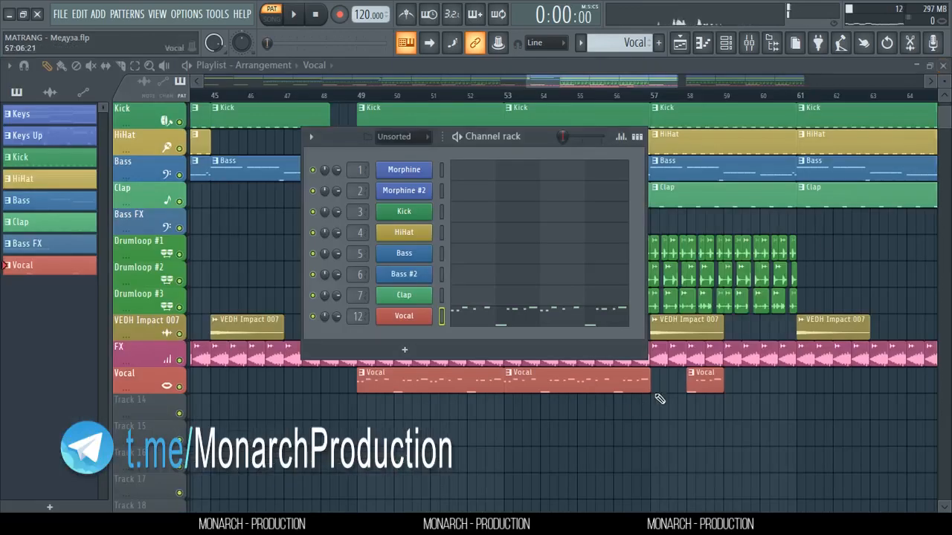
key("F6")
- Play the full arrangement from bar 49 in song mode while viewing the whole song through bar 81
key("space")
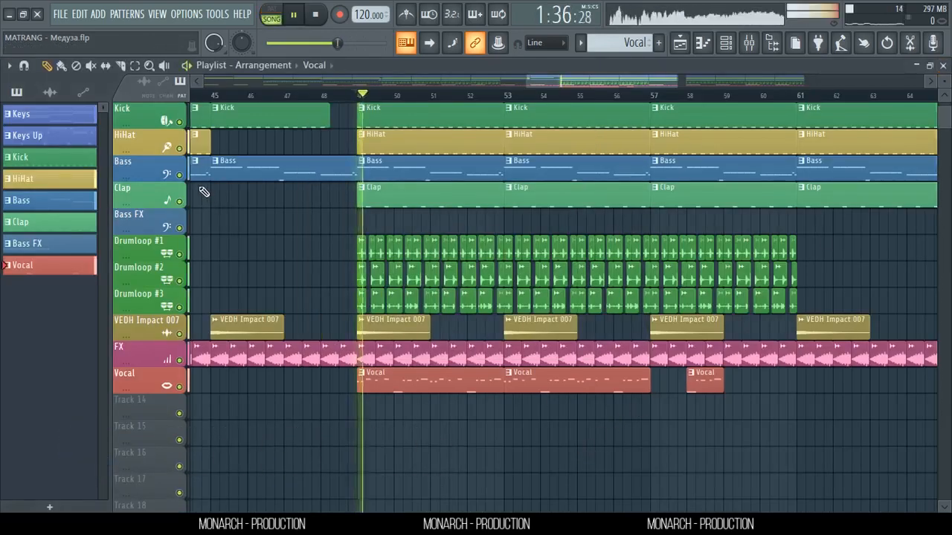
scroll(378, 97, "down", 5)
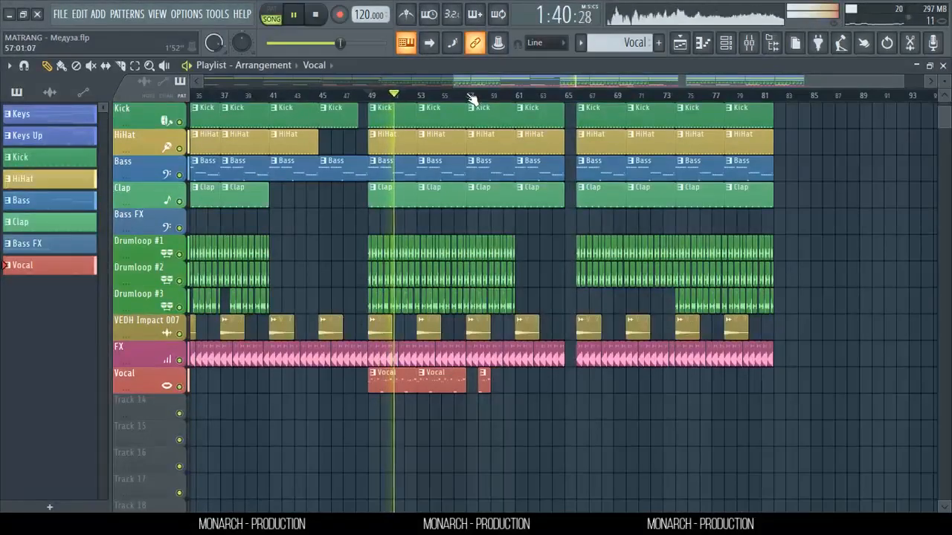
scroll(473, 96, "down", 3)
key("space")
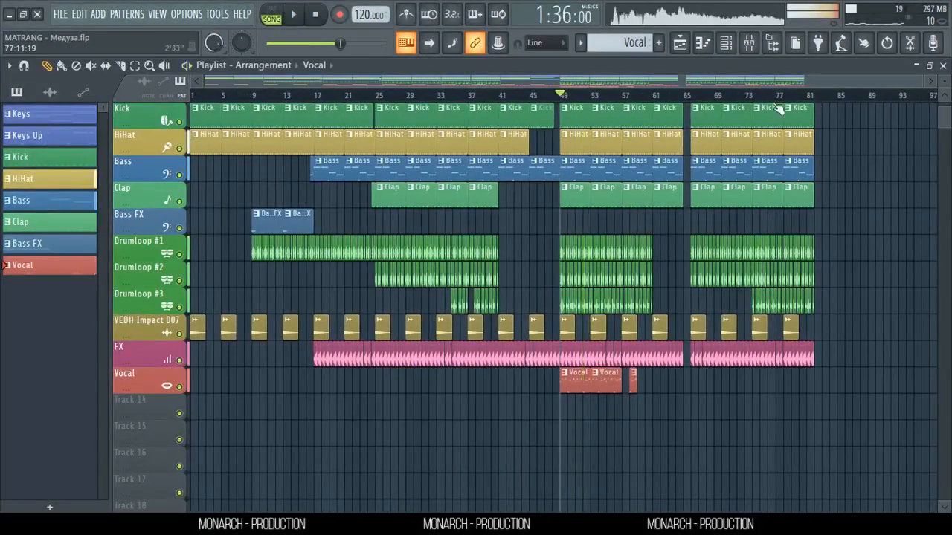
- Look over the arrangement's closing section and place the playback position at bar 74
scroll(774, 98, "up", 4)
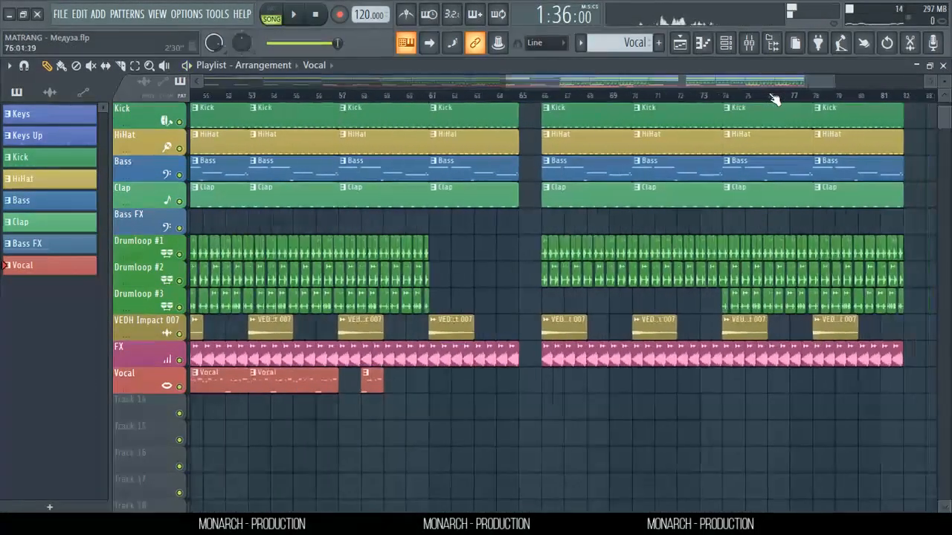
scroll(775, 100, "down", 4)
scroll(796, 192, "up", 2)
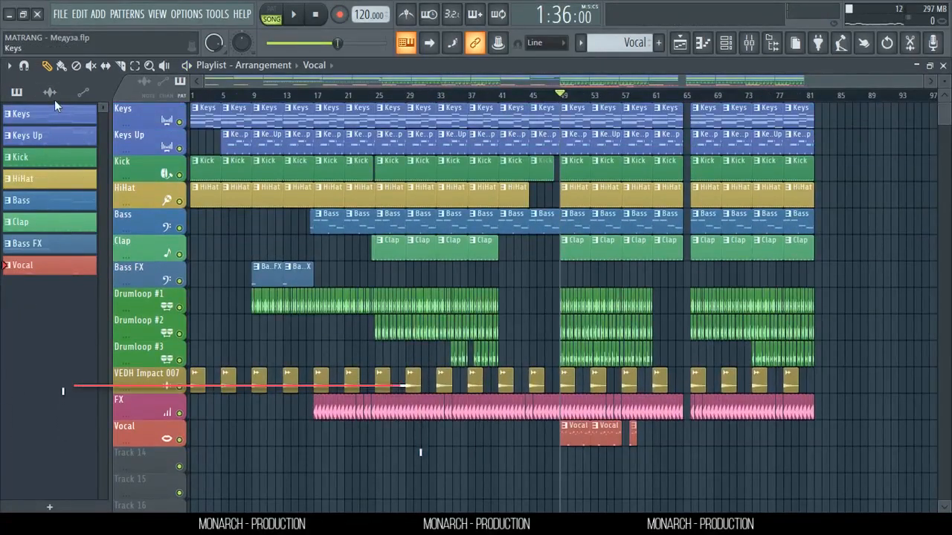
scroll(848, 99, "up", 3)
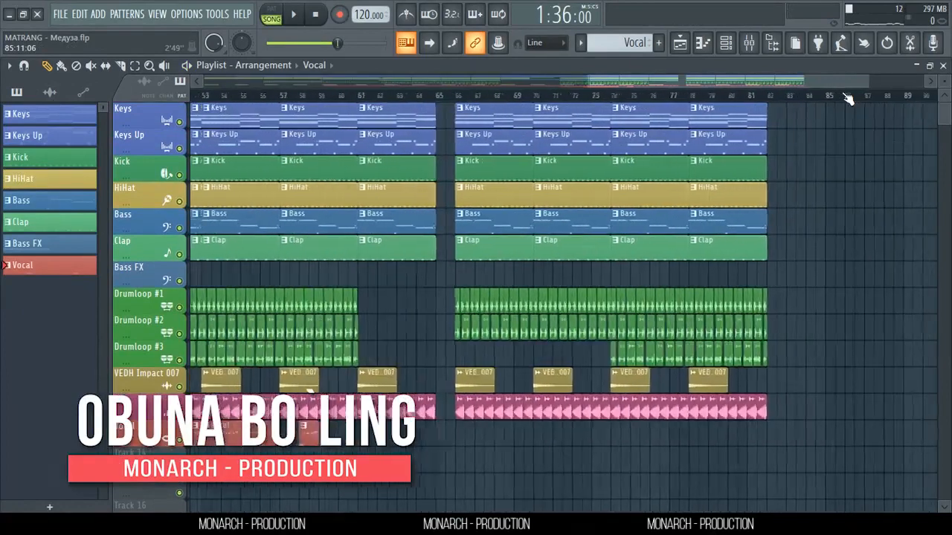
scroll(848, 99, "up", 2)
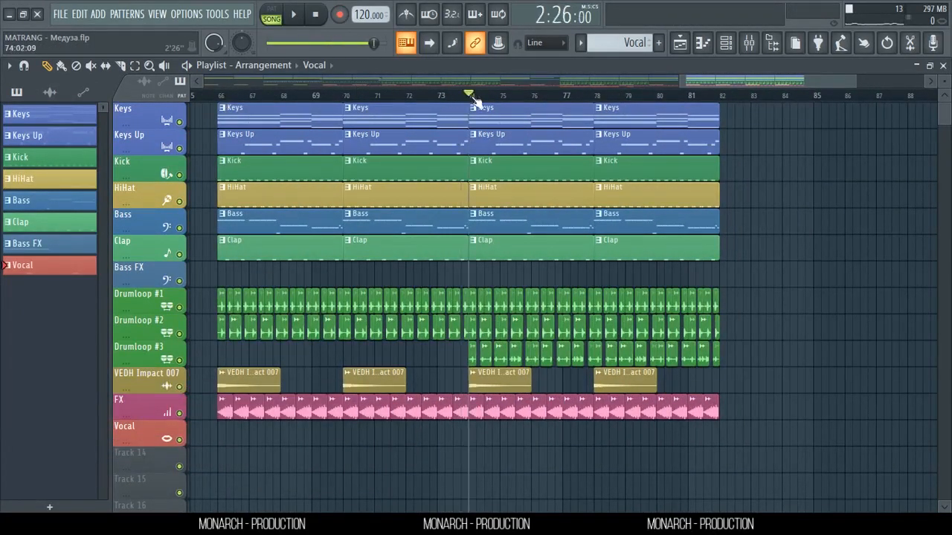
scroll(610, 101, "up", 2)
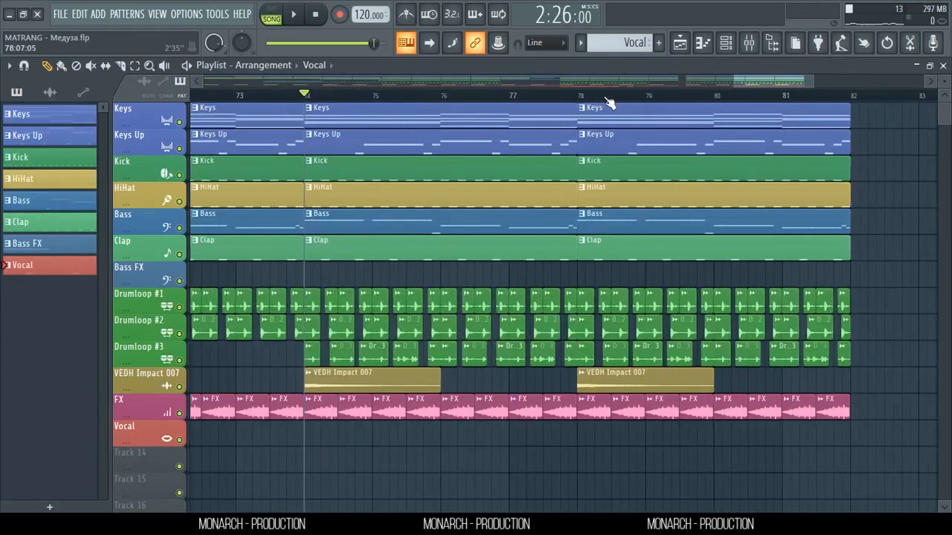
scroll(356, 230, "down", 2)
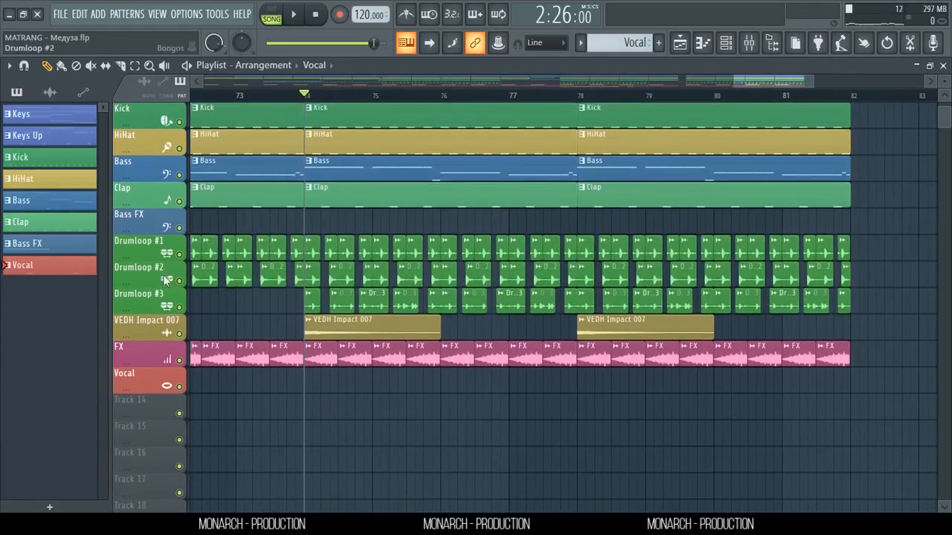
- Solo the HiHat track, select the time range from bar 74 to 78 and audition it
right_click(179, 254)
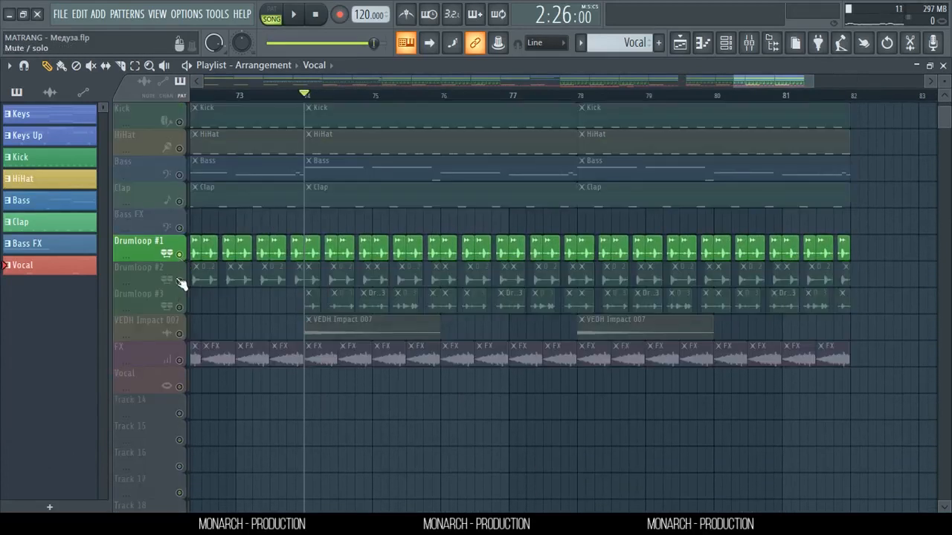
scroll(211, 232, "up", 2)
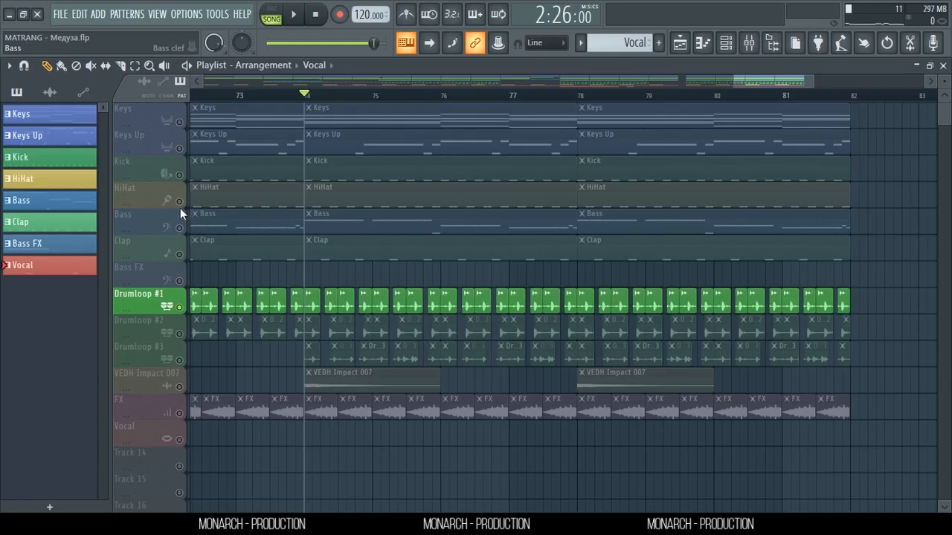
right_click(180, 204)
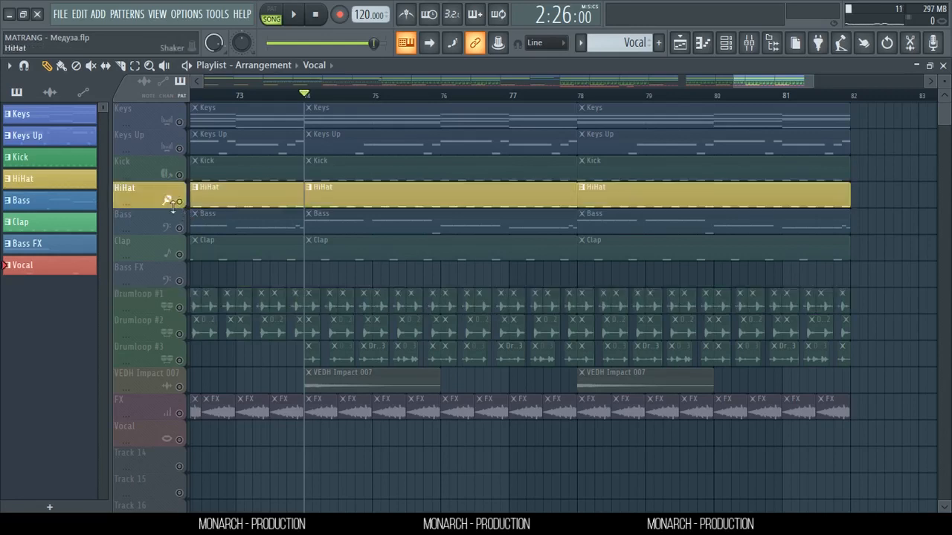
key("space")
key("space")
left_click_drag(310, 99, 579, 110)
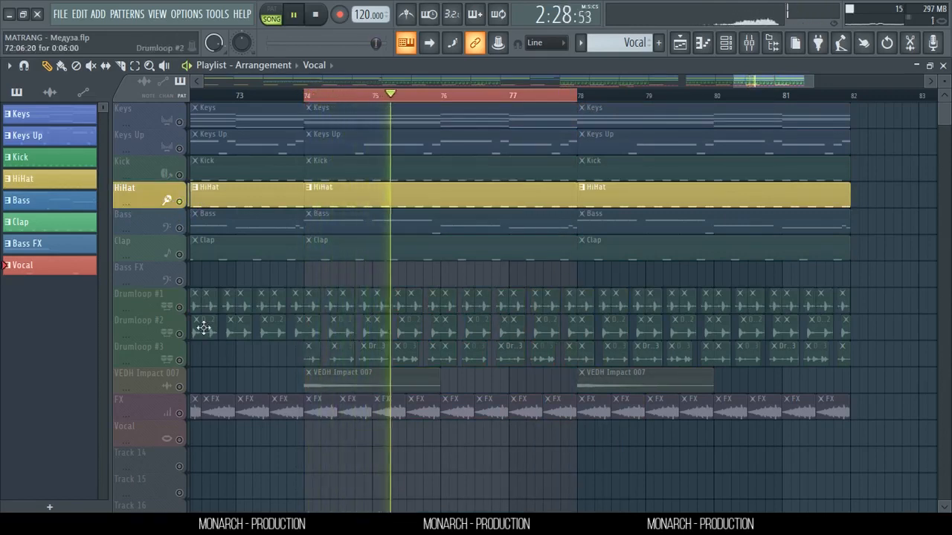
key("space")
- Unmute the Drumloop #1 track and play it together with the HiHat over the selected bars
left_click(179, 308)
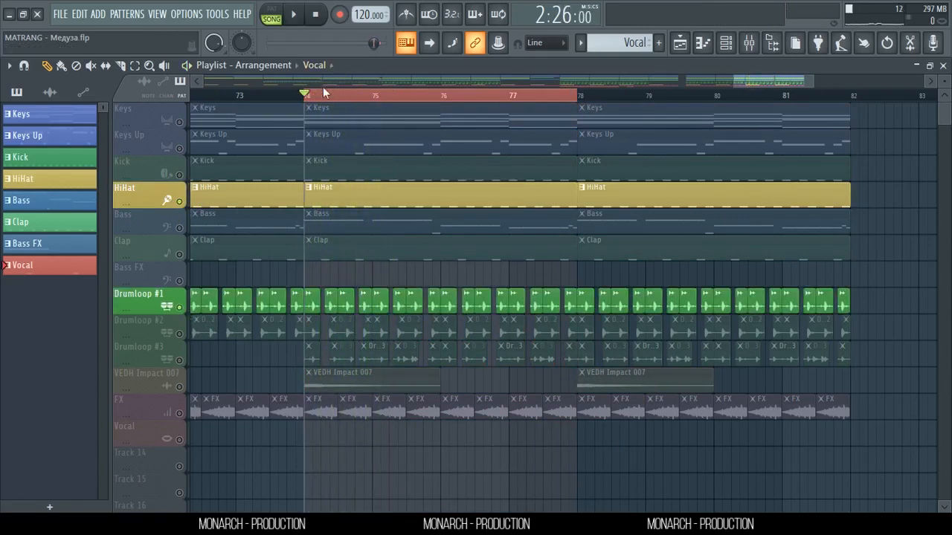
key("space")
scroll(324, 92, "up", 3)
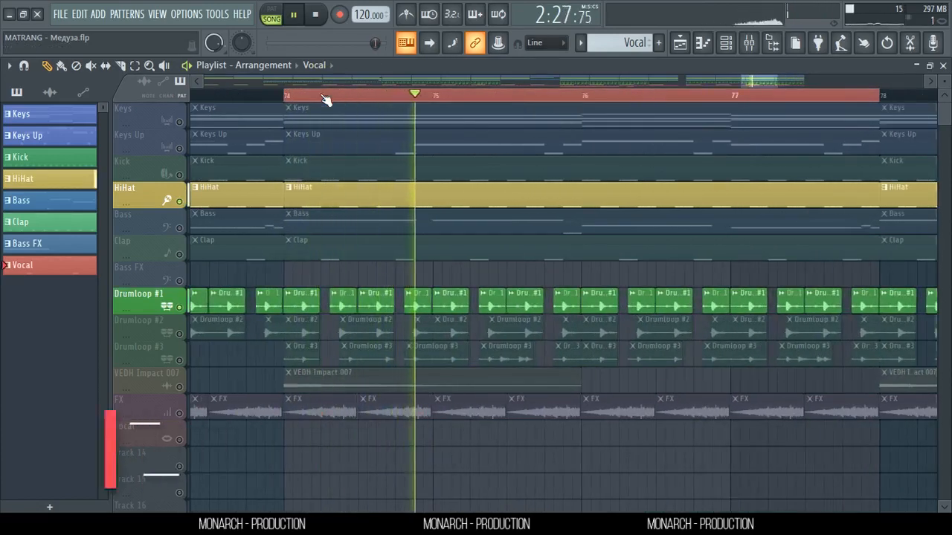
scroll(325, 99, "down", 3)
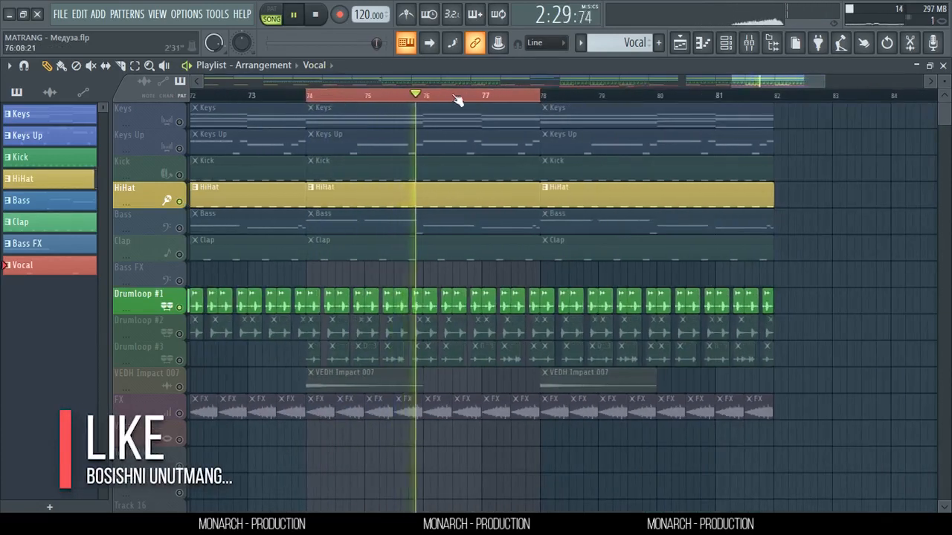
scroll(431, 99, "up", 1)
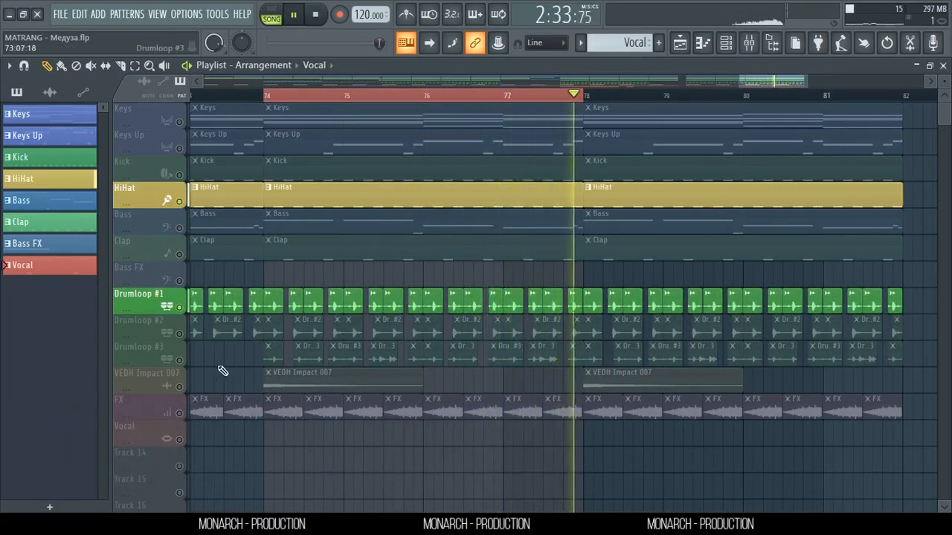
key("space")
- Unmute Drumloop #2 and Drumloop #3 and play all three drumloops with the HiHat
left_click(180, 333)
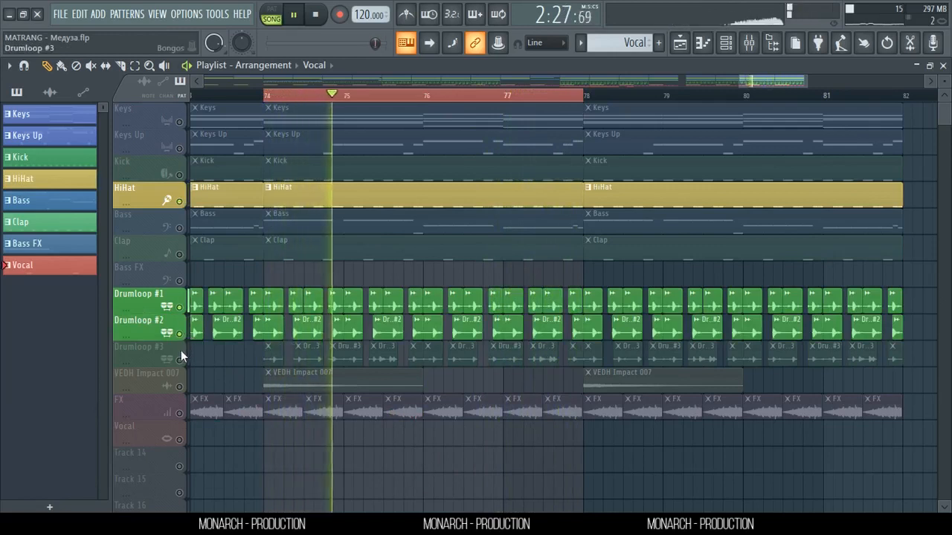
key("space")
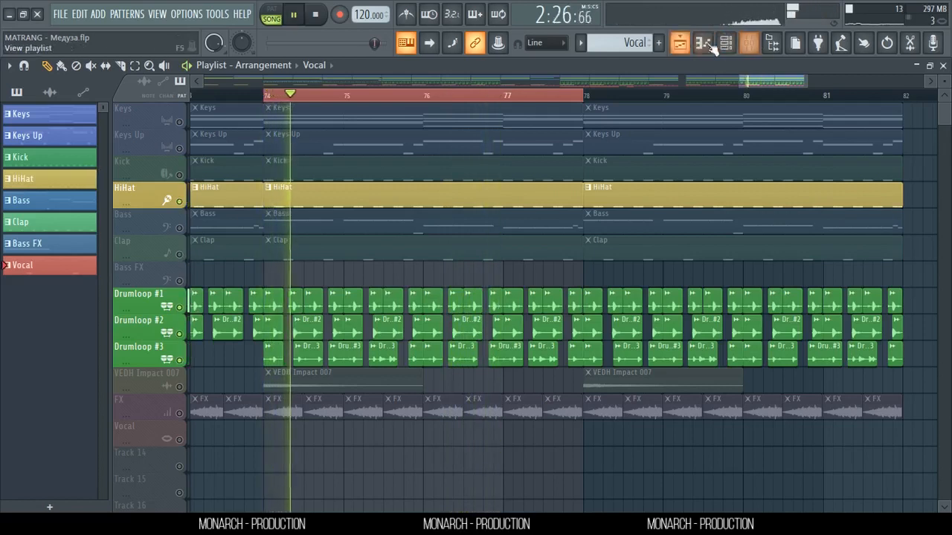
key("space")
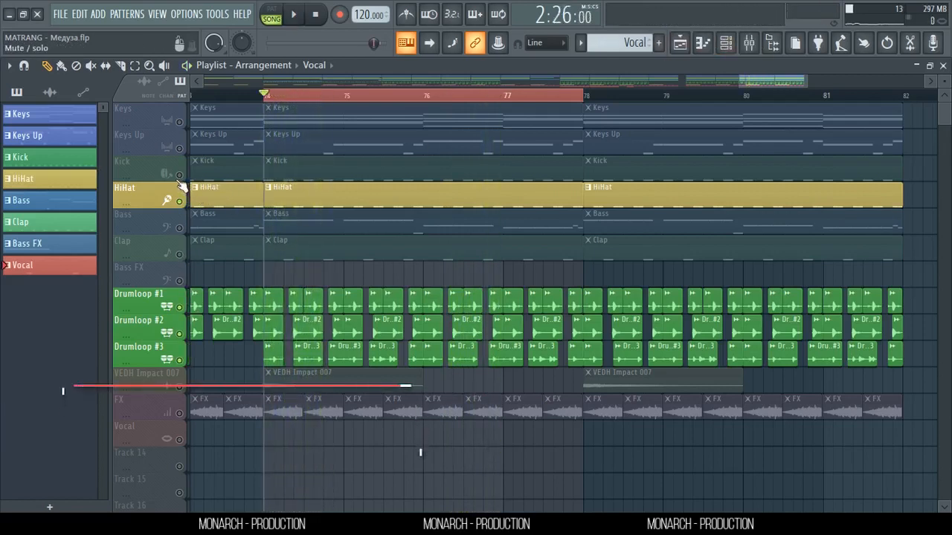
- Add the Kick and then the Clap track to the unmuted drums, auditioning the selected bars after each
left_click(179, 178)
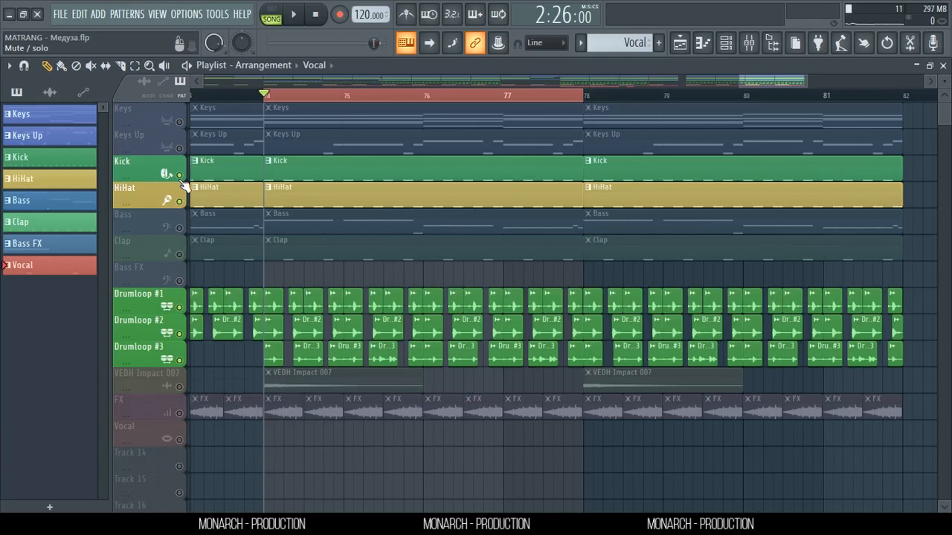
key("space")
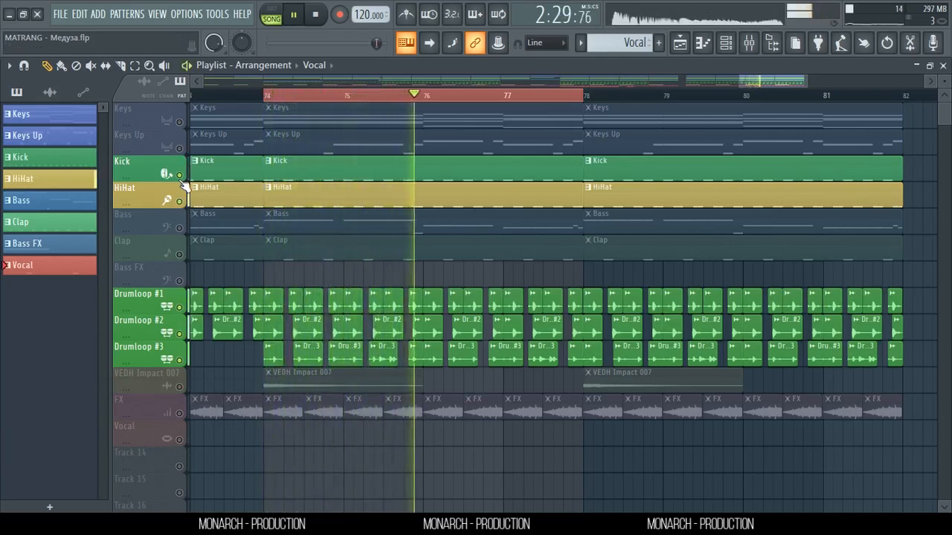
key("space")
left_click(179, 255)
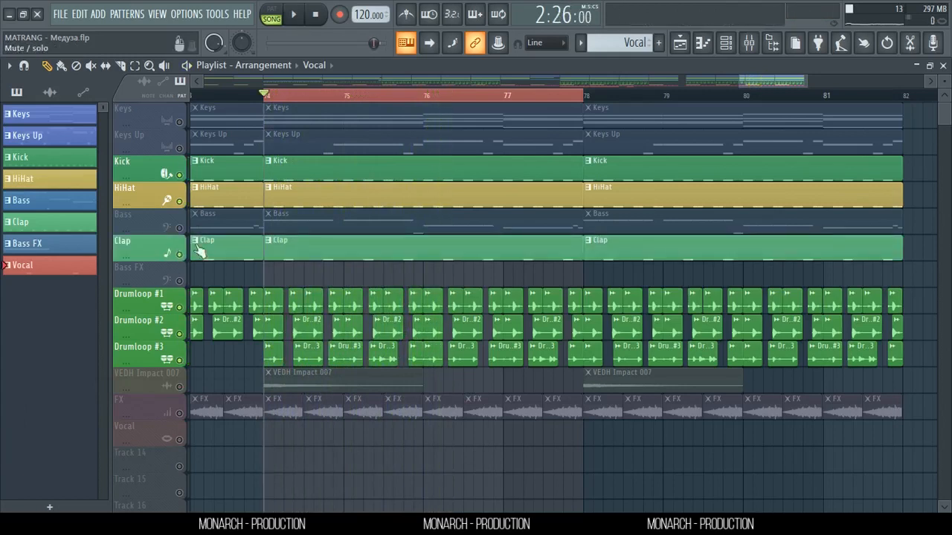
scroll(298, 109, "up", 1)
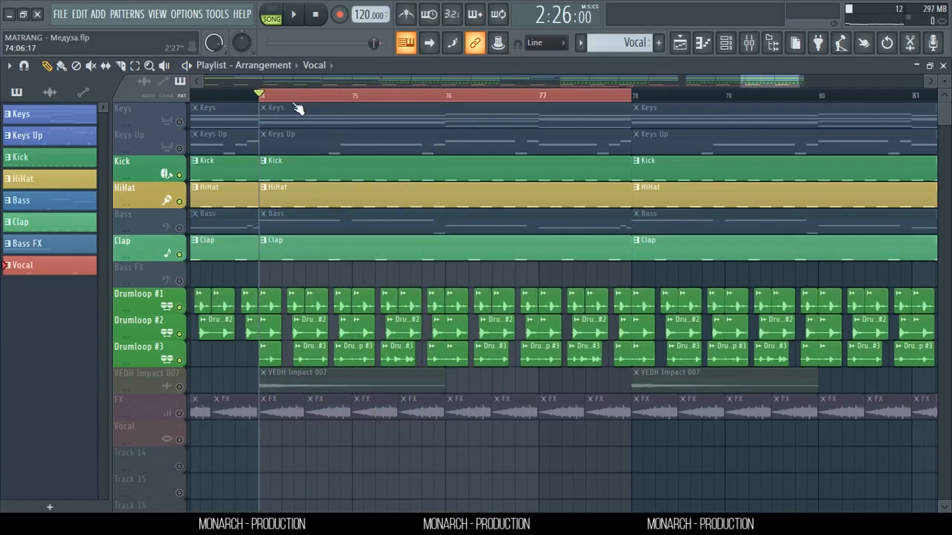
key("space")
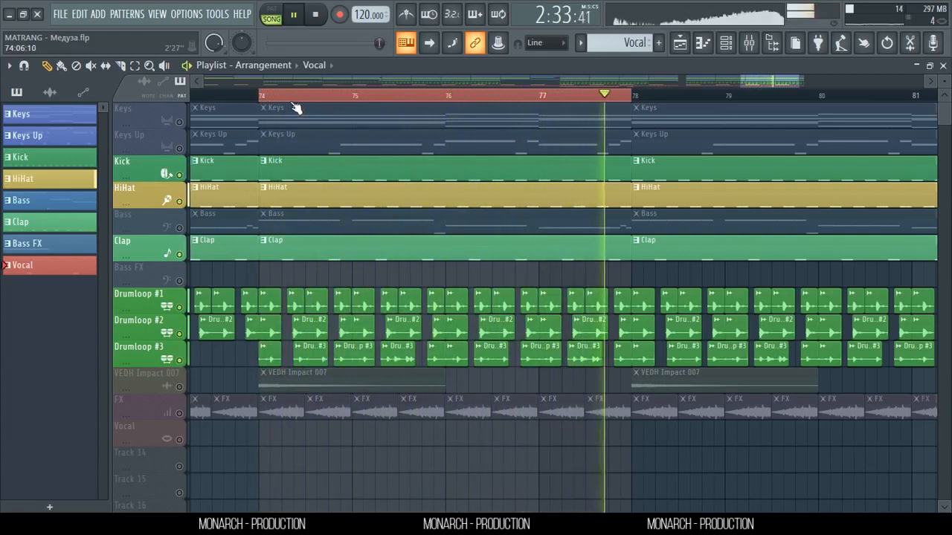
key("space")
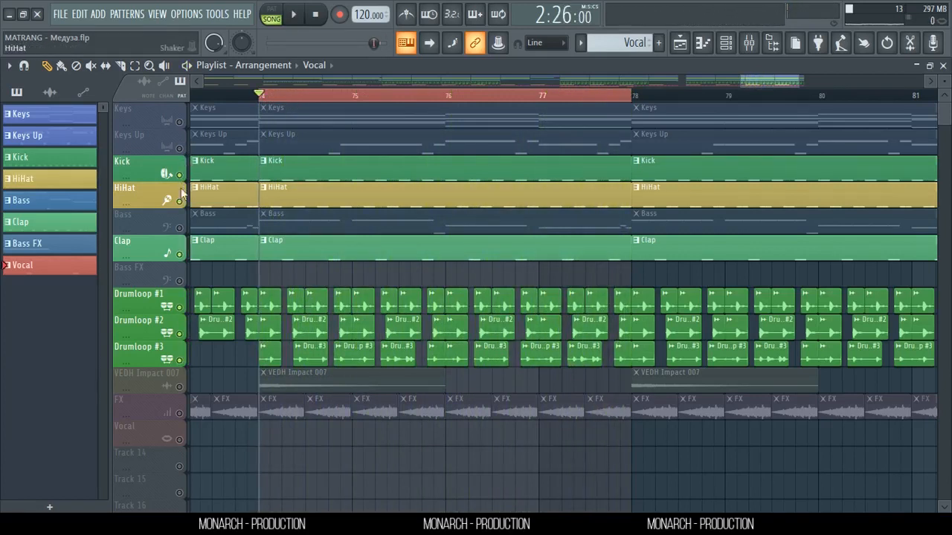
- Unmute the Bass track and inspect the sample settings of the Bass channel
left_click(180, 227)
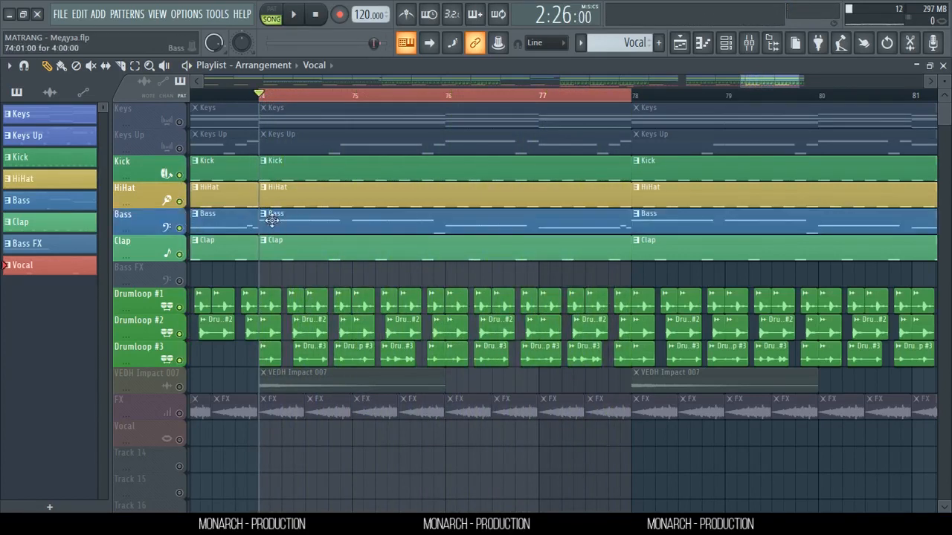
left_click(728, 49)
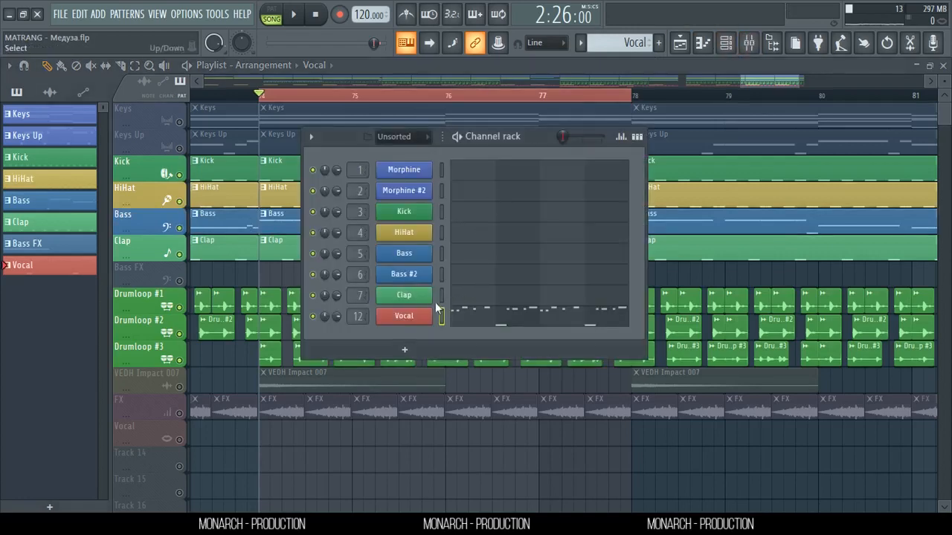
left_click(421, 274)
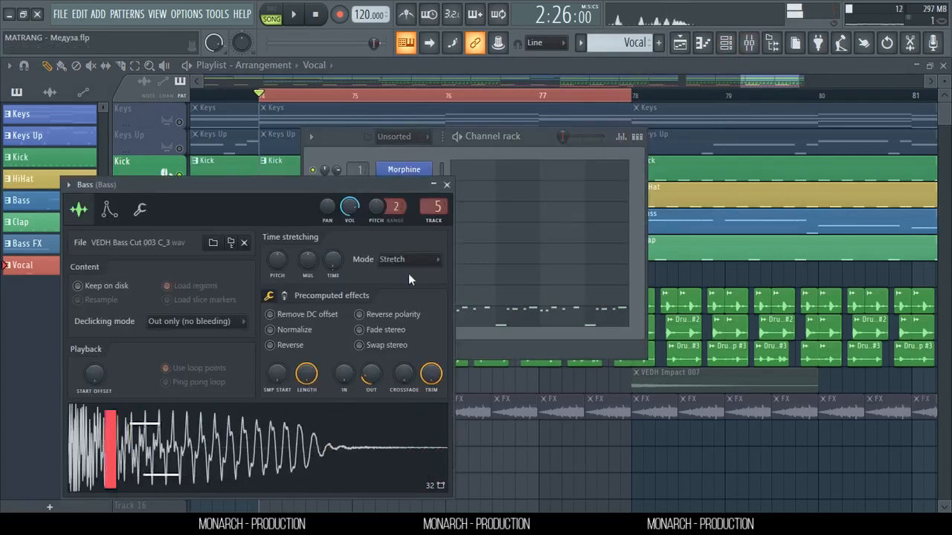
left_click(446, 185)
key("Escape")
- Play the selected bars with the Bass, Kick, HiHat, Clap and all three drumloops together
key("space")
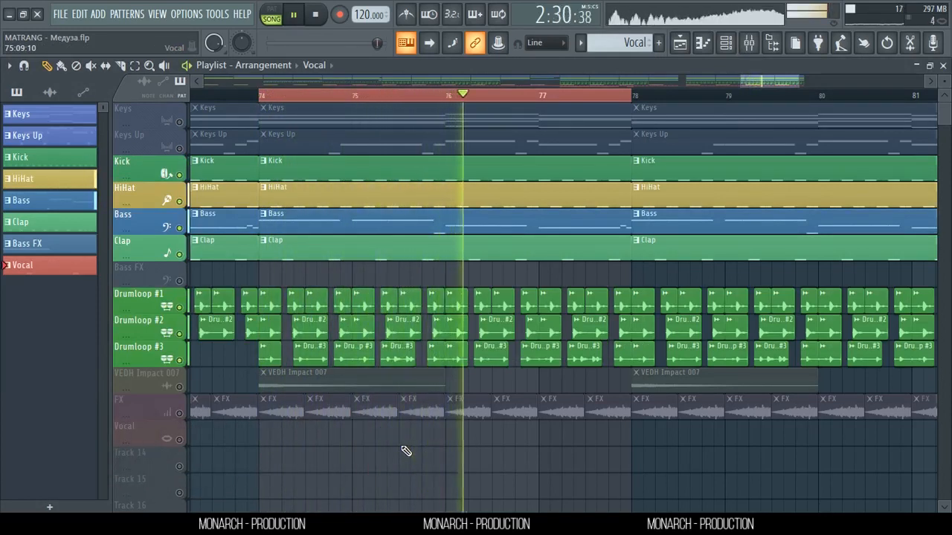
scroll(405, 450, "down", 2)
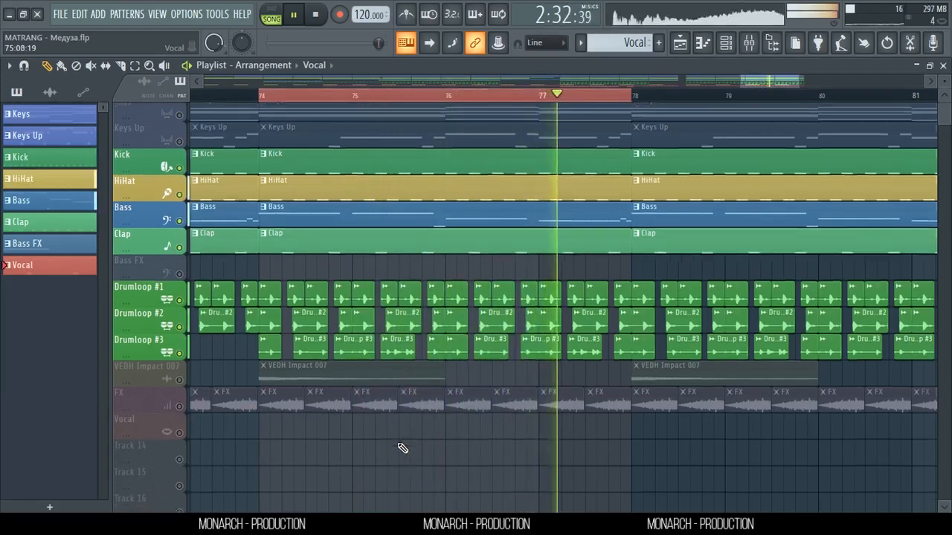
scroll(402, 448, "up", 2)
key("space")
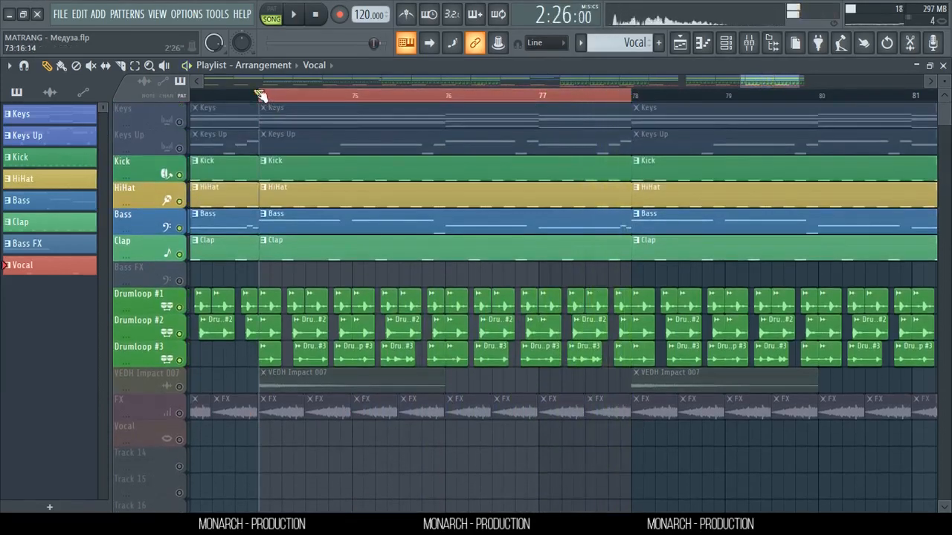
- Unmute all playlist tracks, clear the time selection and play the full mix from bar 74
right_click(182, 393)
right_click(181, 393)
key("space")
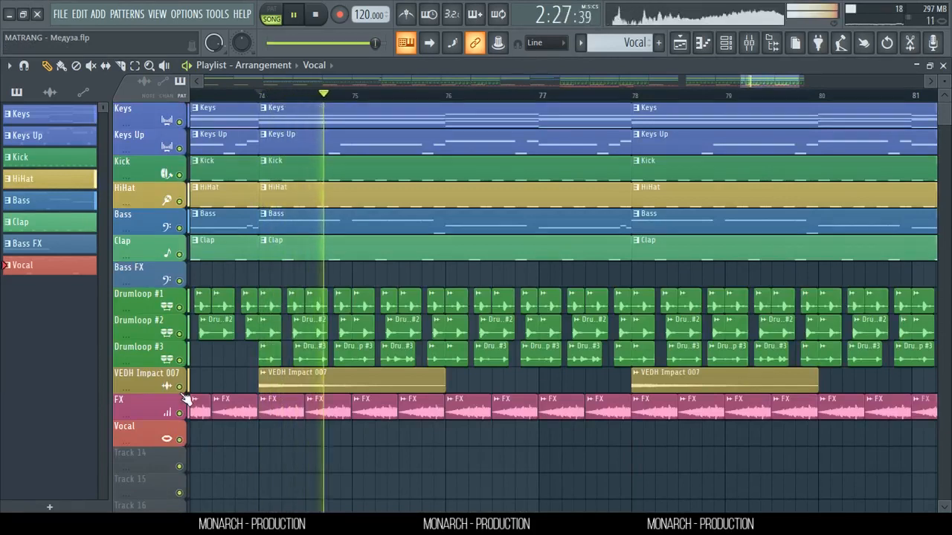
key("space")
- Inspect the source files and time-stretching settings of the Drumloop #3 and Drumloop #2 audio clips
scroll(297, 124, "down", 7)
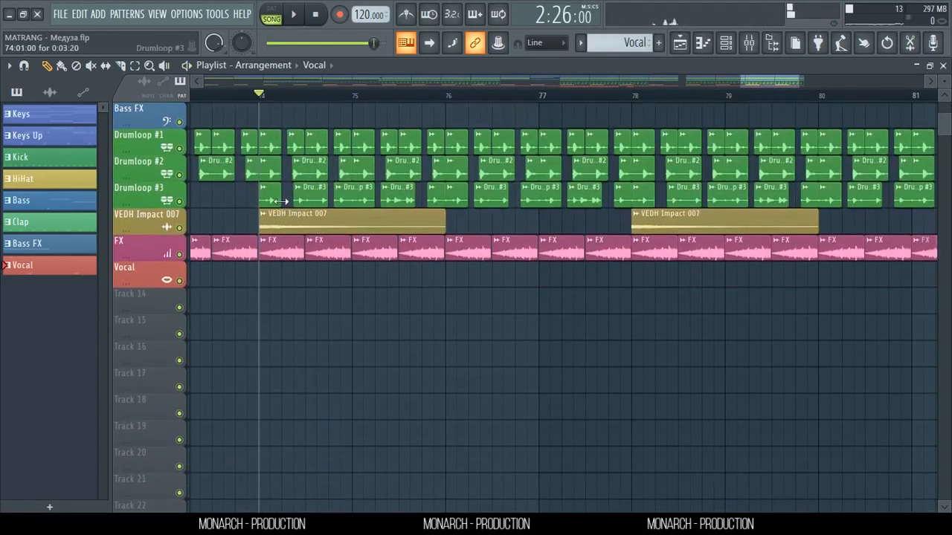
double_click(275, 198)
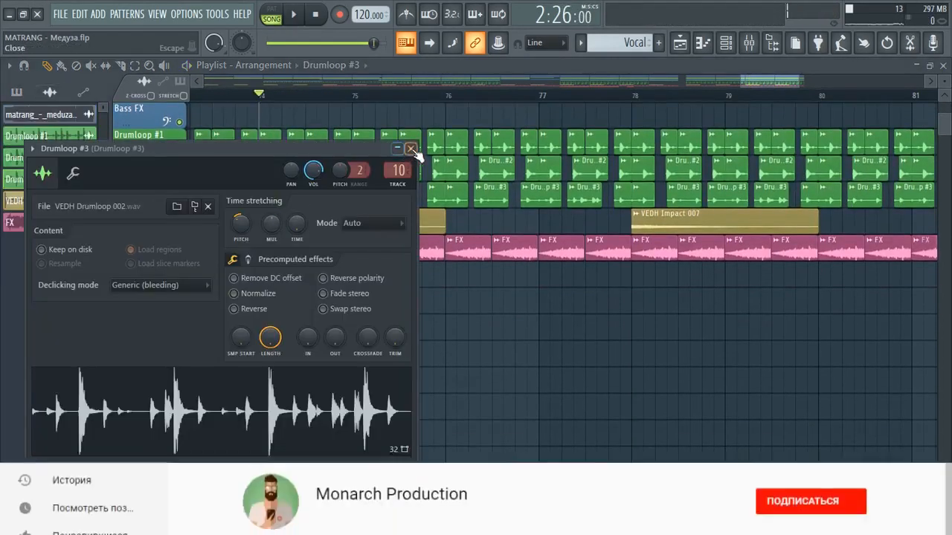
left_click(411, 148)
double_click(273, 164)
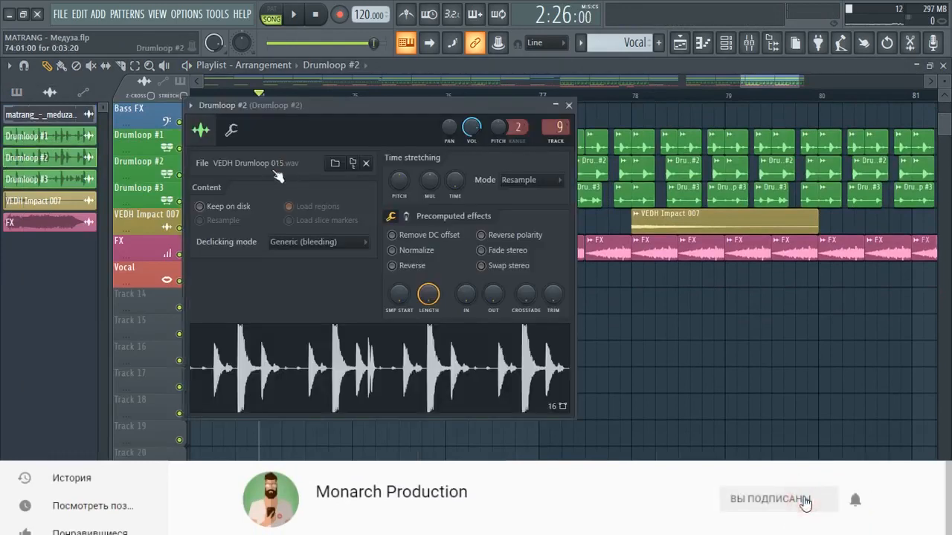
- Place the uncut Drumloop #2 clip on Track 14 at bar 74, solo that track and play it
left_click_drag(247, 359, 296, 305)
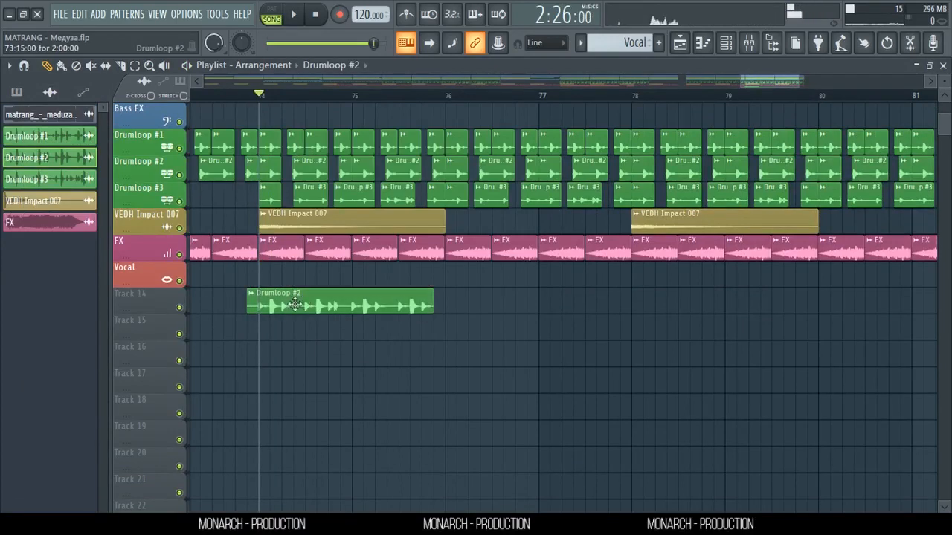
right_click(179, 307)
key("space")
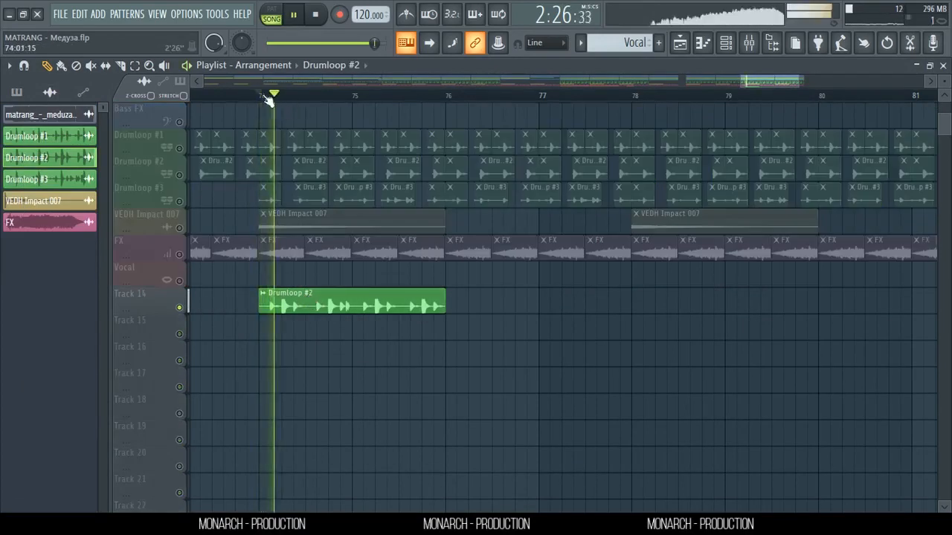
- Select bars 74 and 75 as the time range over the Track 14 Drumloop #2 clip and play it
scroll(266, 91, "up", 4)
left_click_drag(261, 97, 775, 111)
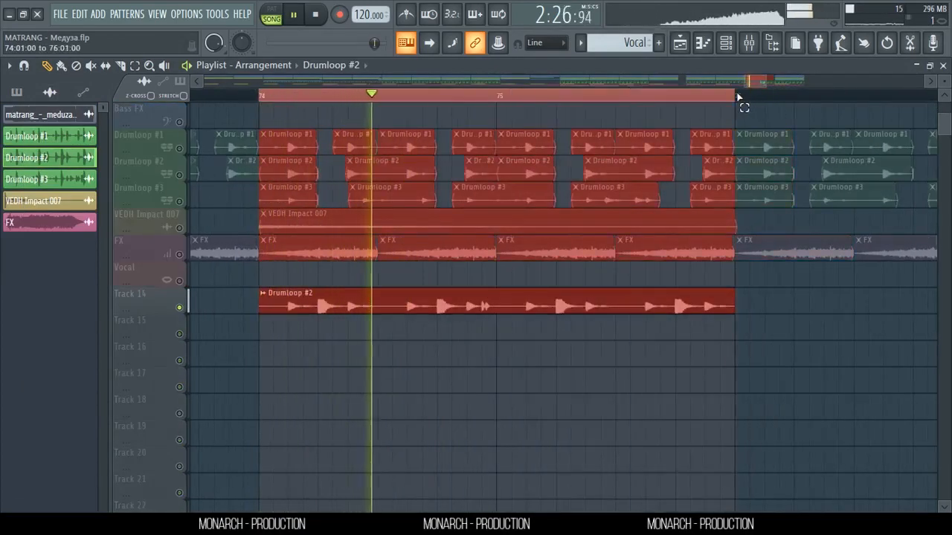
right_click(648, 304)
left_click(260, 307)
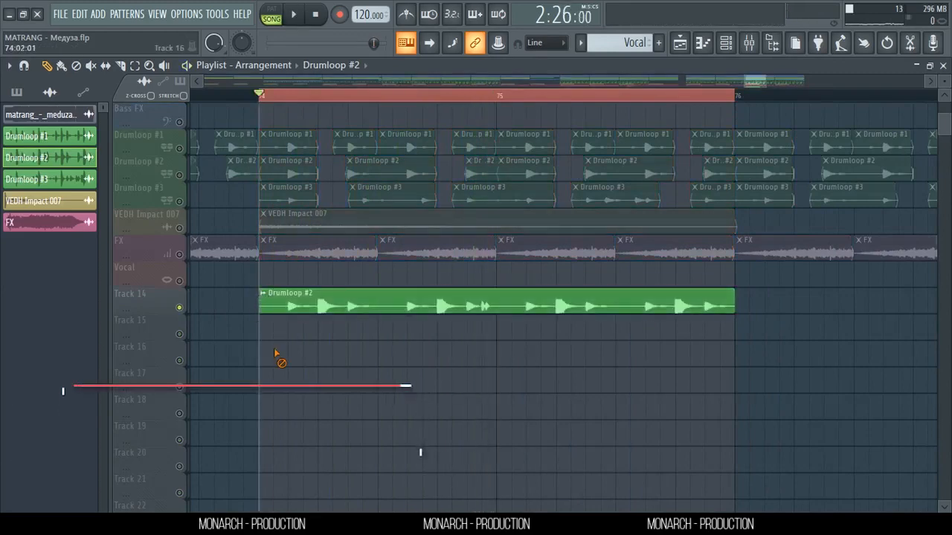
scroll(279, 314, "up", 2)
key("space")
- Slice the Track 14 Drumloop #2 clip and cut out the one-step section with the first loud hit
scroll(279, 313, "up", 3)
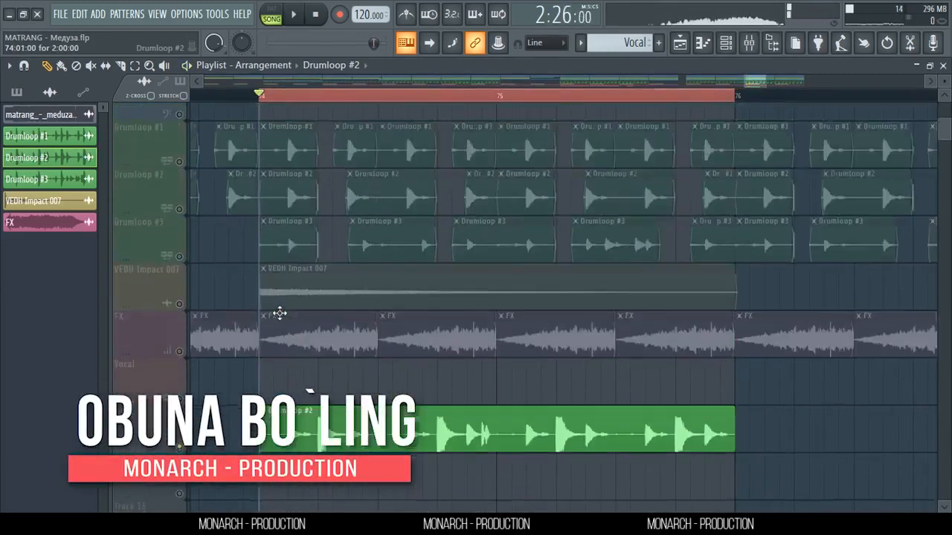
scroll(279, 313, "down", 4)
scroll(283, 127, "up", 2)
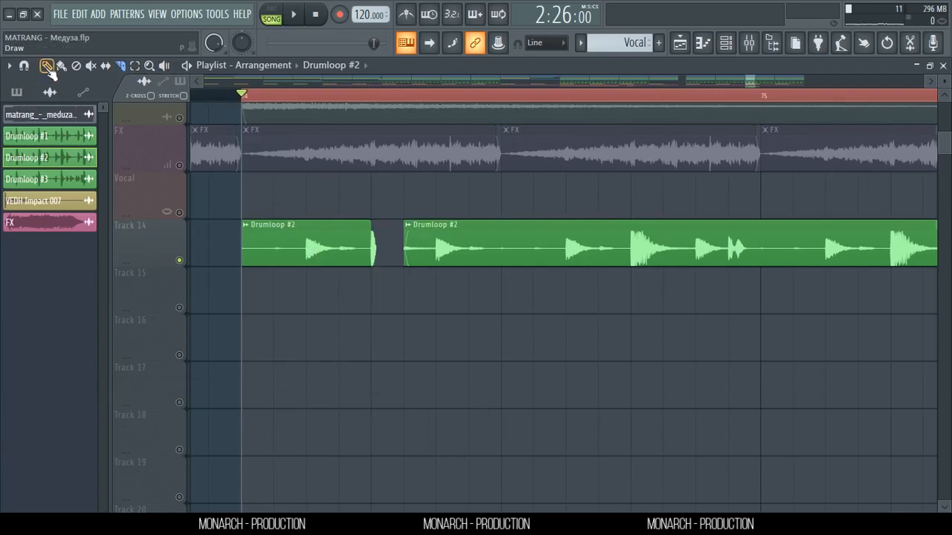
- Set the Drumloop #2 clip's declicking mode to Transient (no bleeding) and play the sliced clip
double_click(267, 232)
left_click(315, 243)
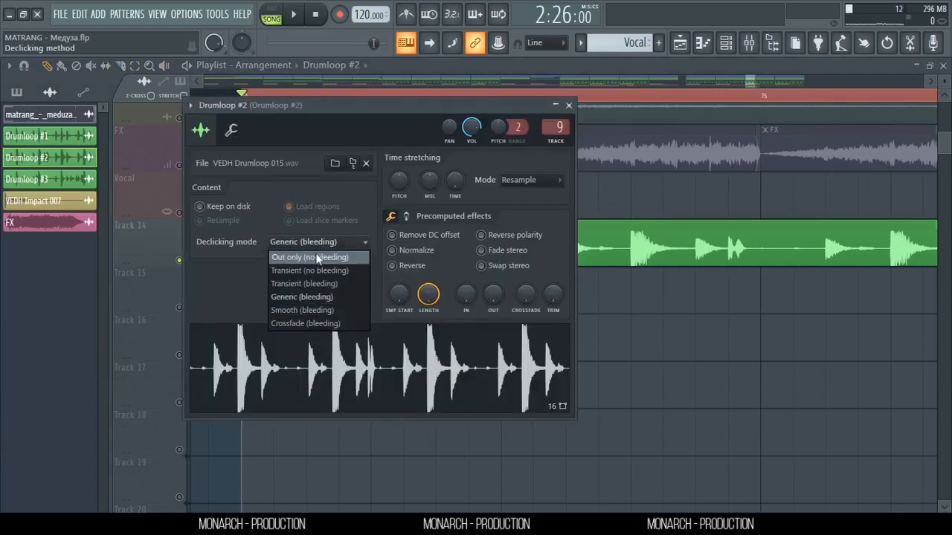
left_click(331, 270)
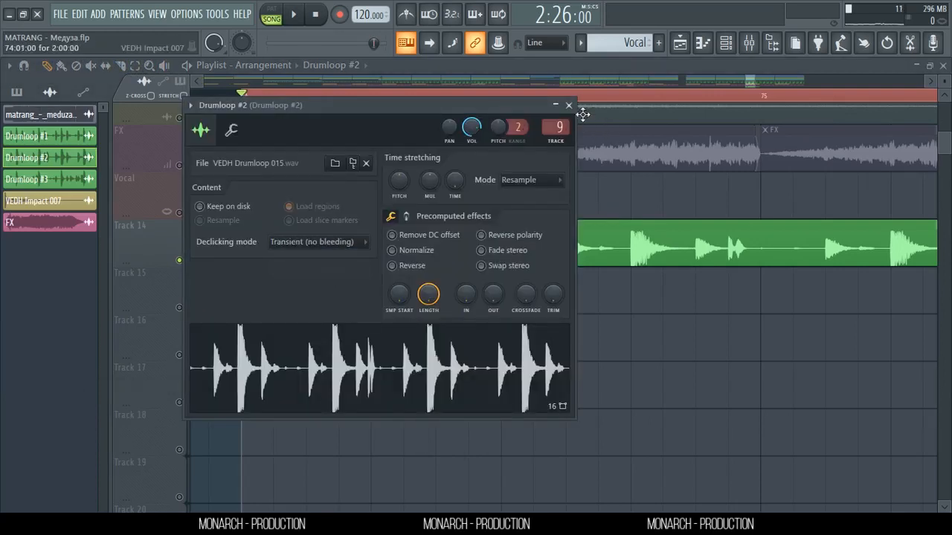
left_click(569, 105)
key("space")
key("space")
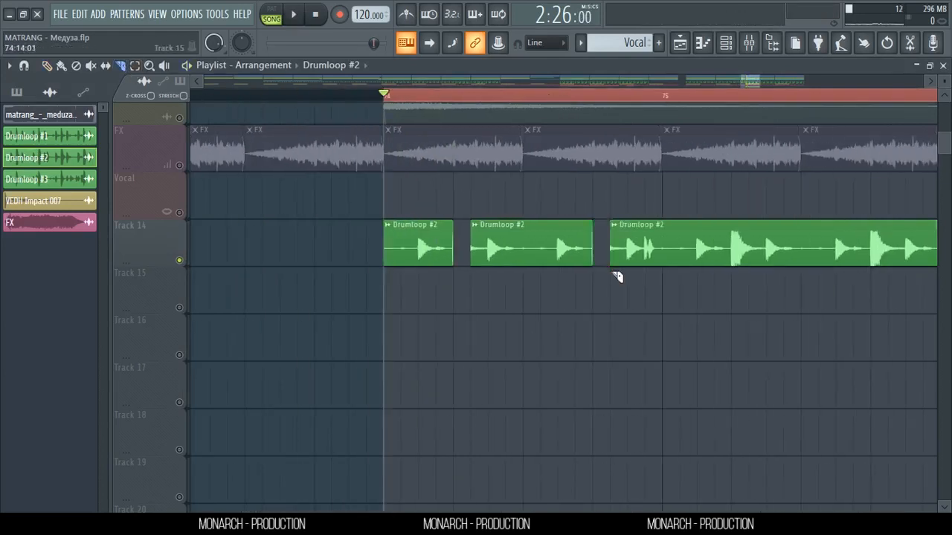
- Cut the remaining loud hits out of the Track 14 Drumloop #2 clip and play the resulting slices
left_click_drag(754, 84, 761, 84)
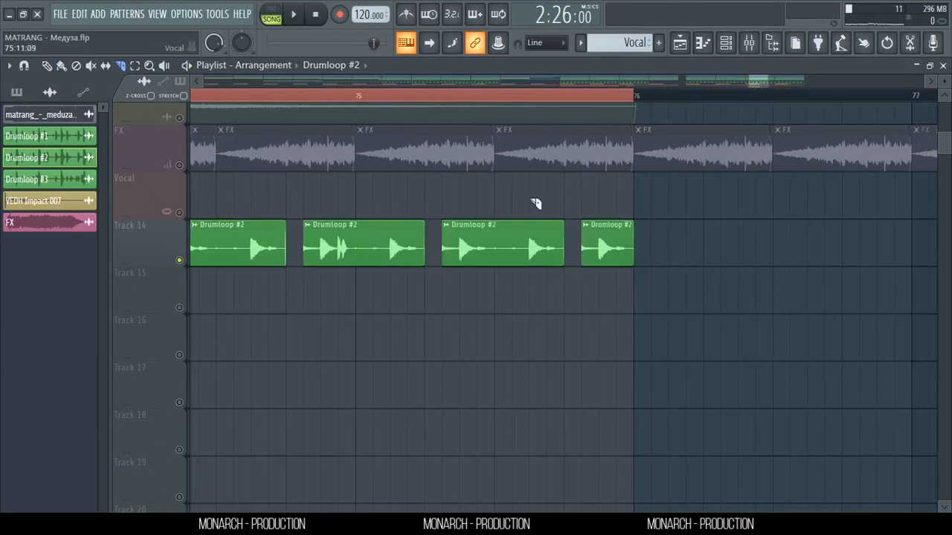
scroll(419, 97, "down", 2)
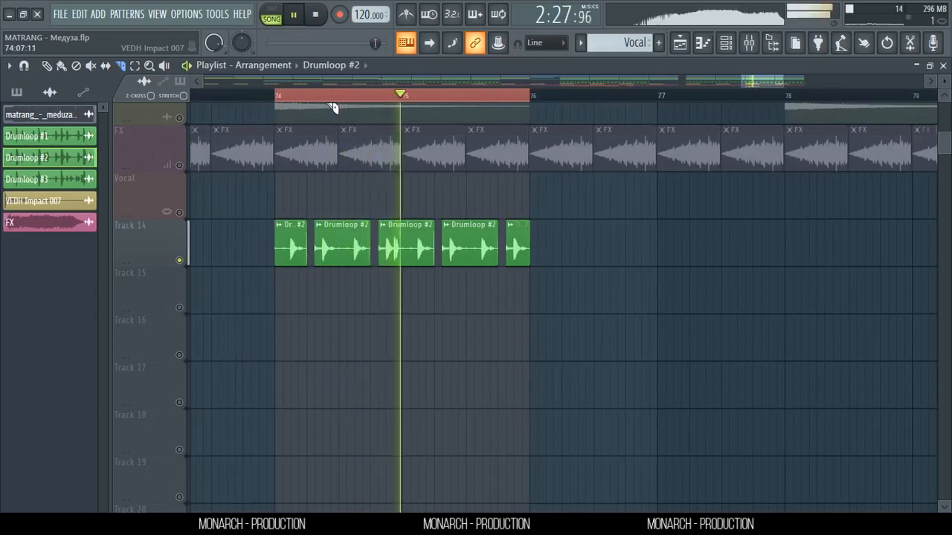
scroll(334, 107, "up", 1)
scroll(327, 107, "down", 1)
scroll(320, 98, "up", 3)
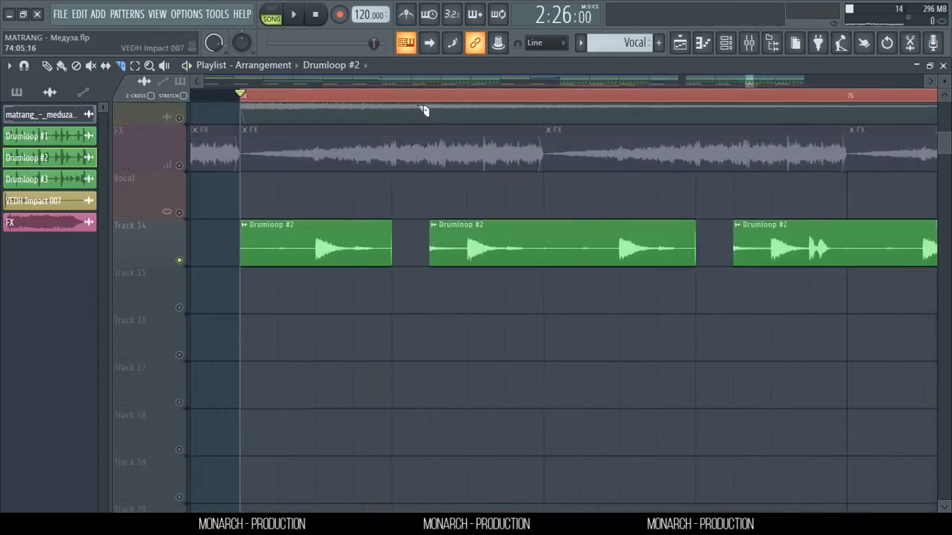
key("space")
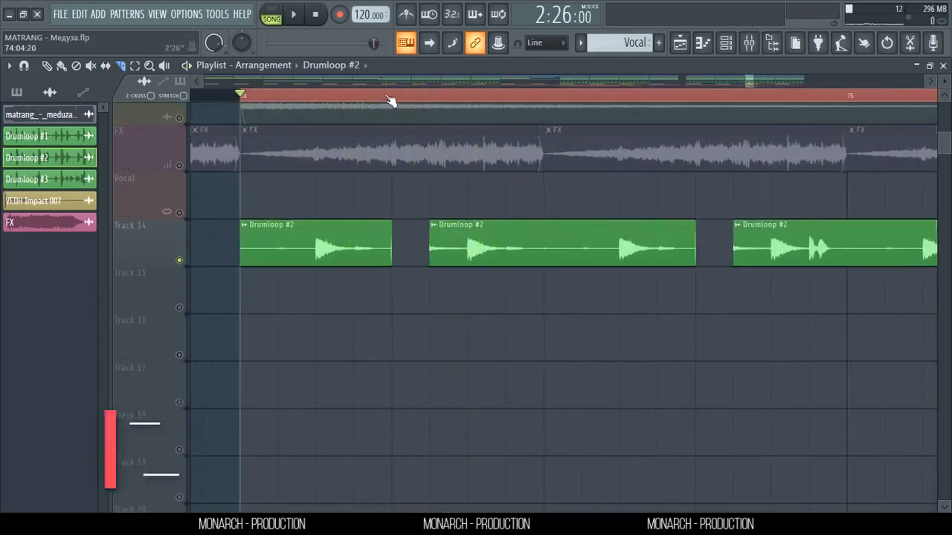
- Set the Drumloop #2 clip's declicking mode to Generic (bleeding)
scroll(390, 100, "up", 2)
scroll(390, 100, "down", 4)
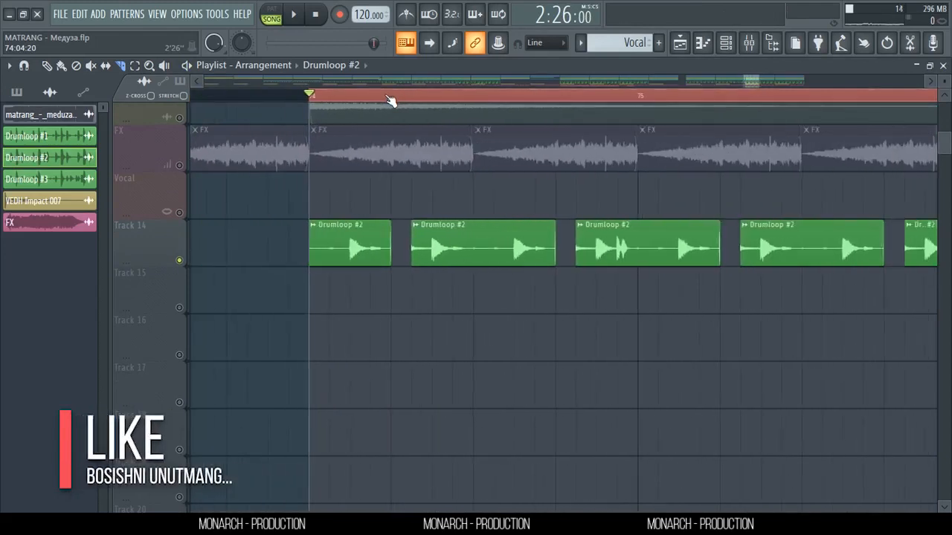
scroll(390, 100, "up", 4)
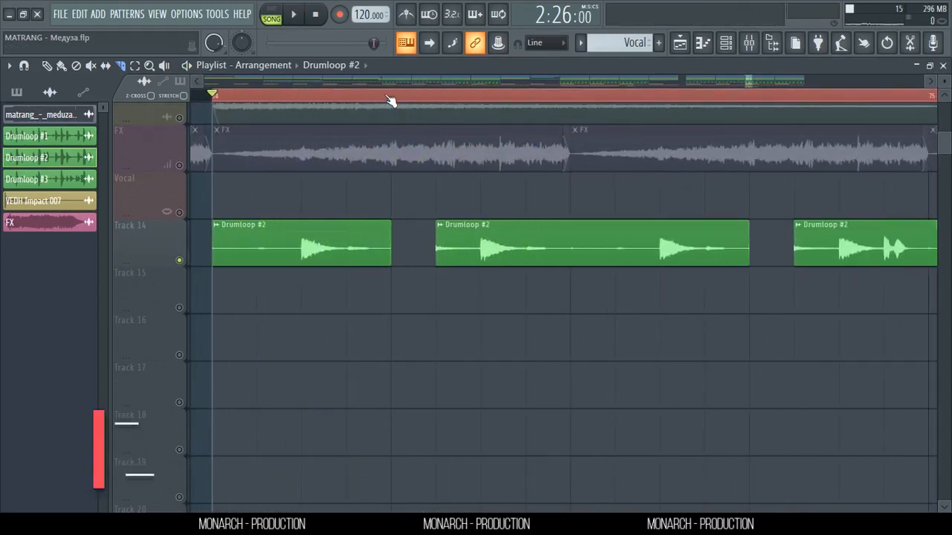
left_click(47, 65)
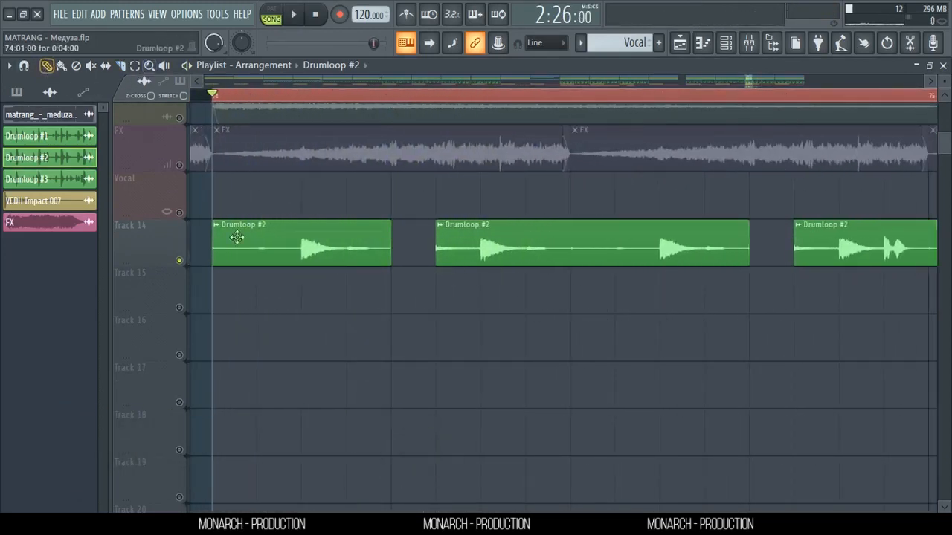
double_click(251, 256)
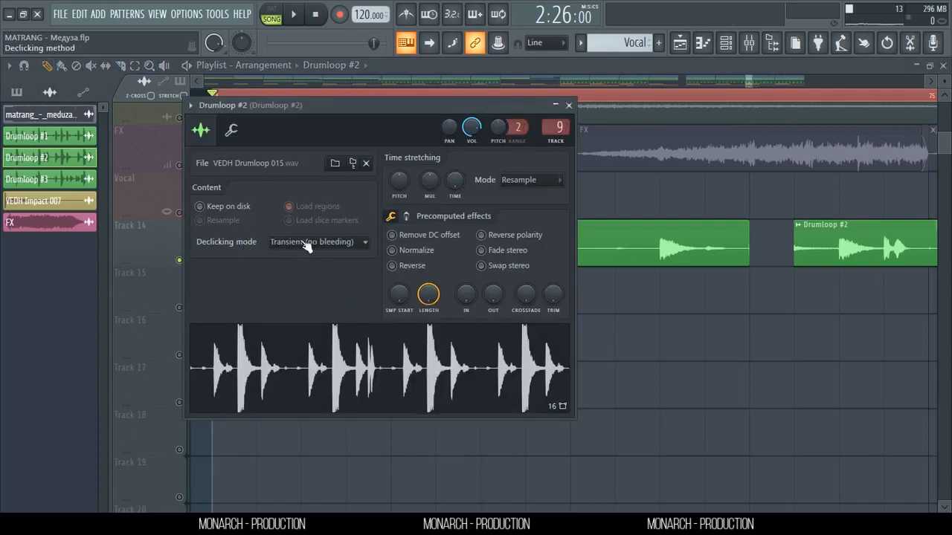
left_click(311, 246)
left_click(325, 298)
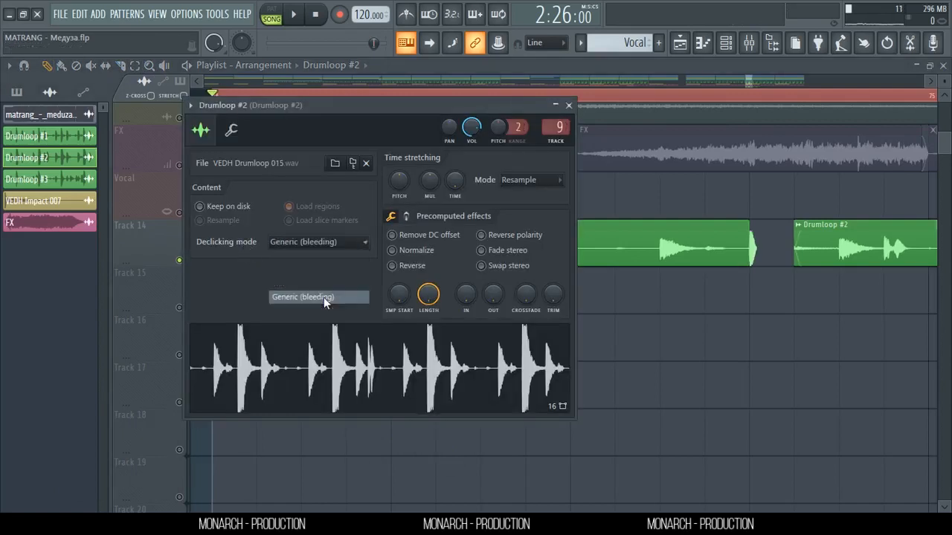
left_click(566, 106)
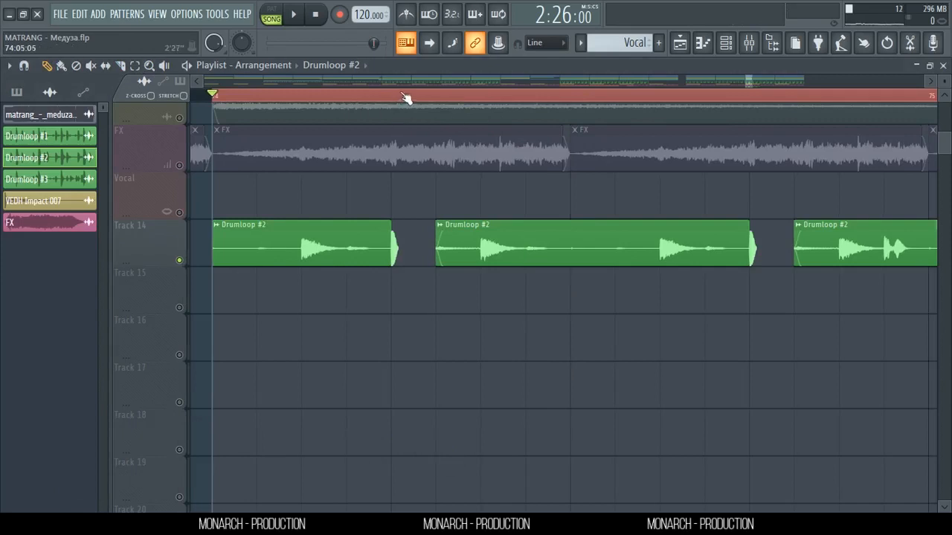
- Examine the fades at the gap between the first two Drumloop #2 slices and play them
scroll(408, 97, "up", 3)
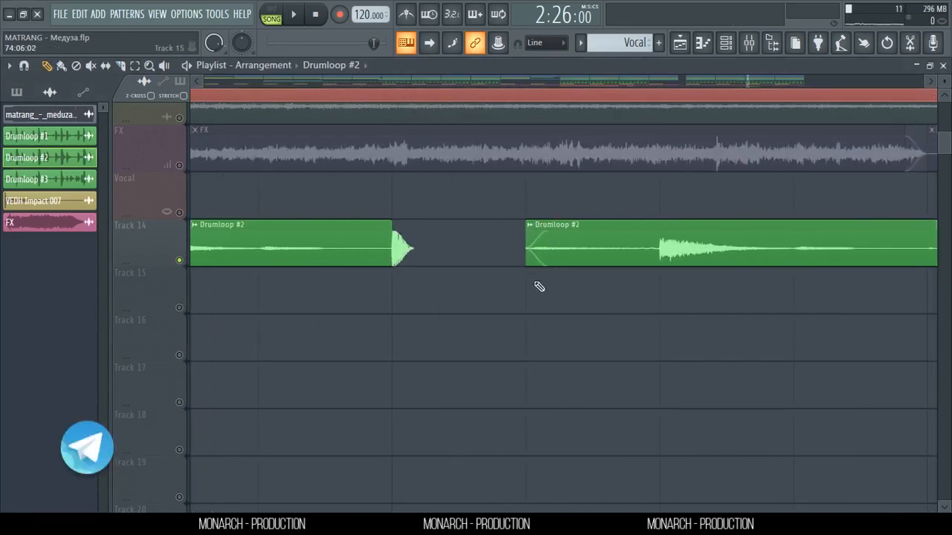
scroll(550, 100, "down", 3)
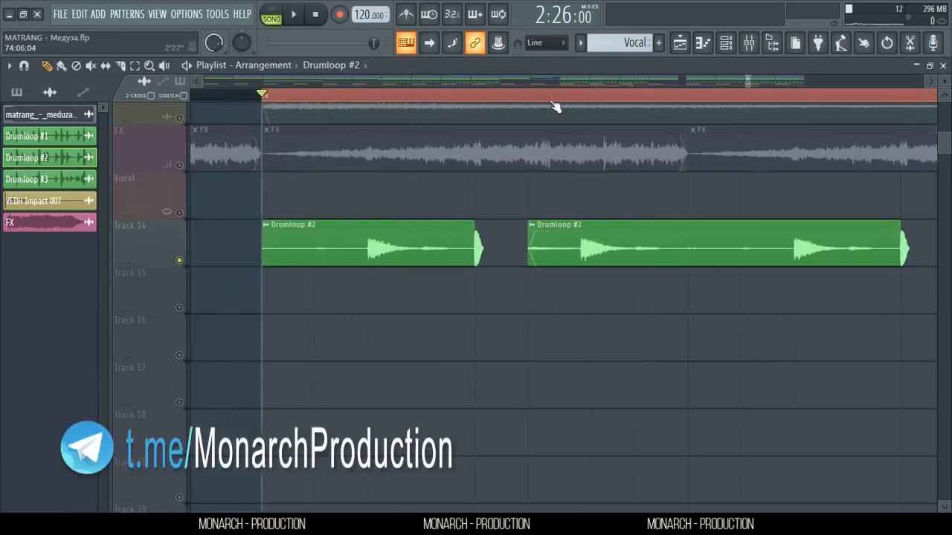
key("space")
key("space")
- Trim the first Drumloop #2 slice's end and move the second slice's start nearer its first hit, playing the result
scroll(491, 97, "up", 2)
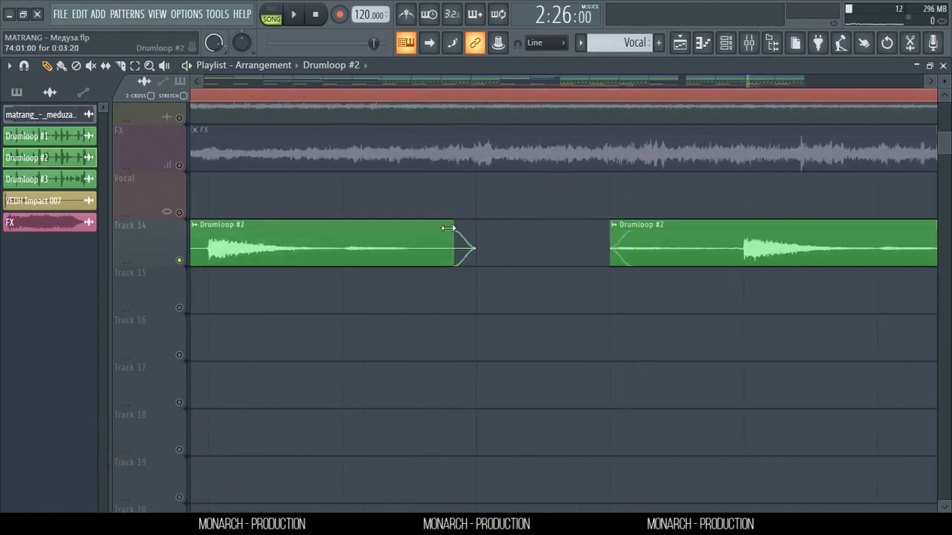
left_click_drag(612, 233, 672, 233)
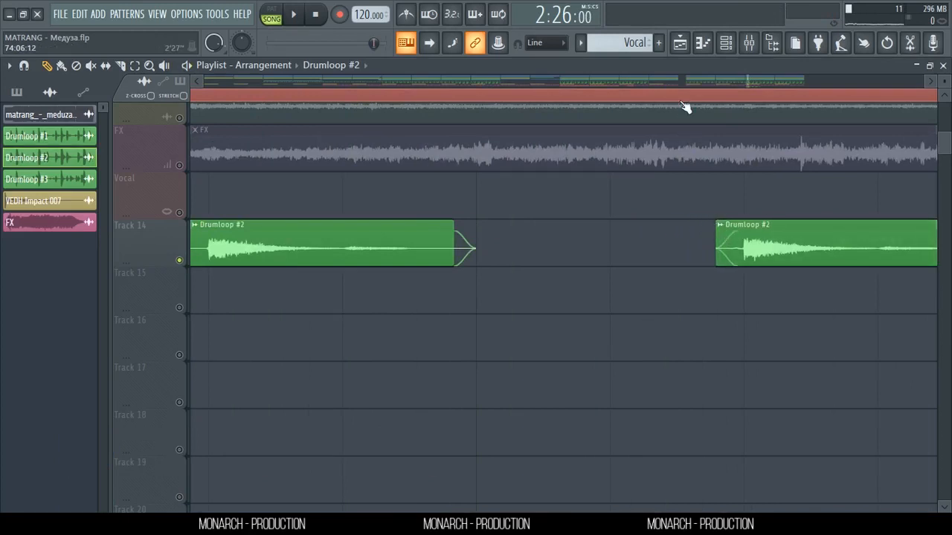
scroll(685, 107, "down", 3)
key("space")
scroll(744, 103, "up", 3)
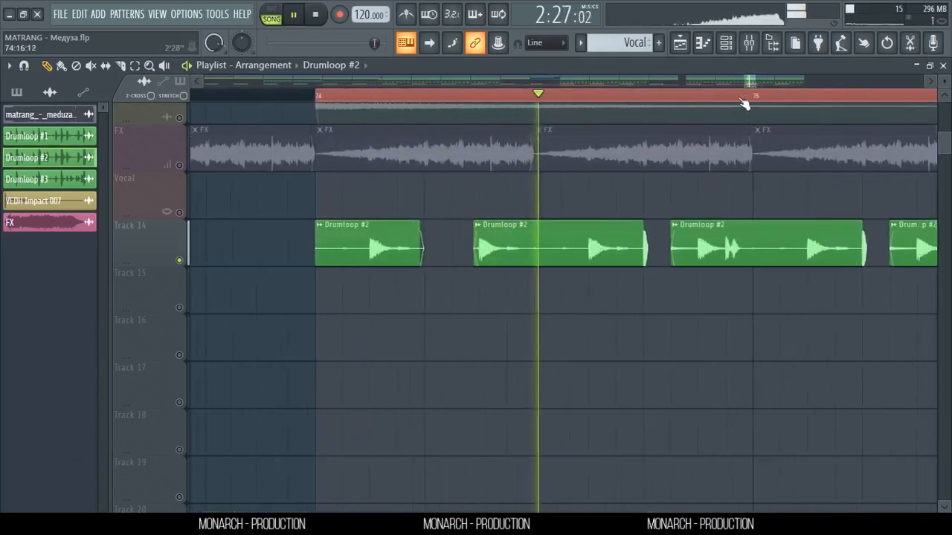
key("space")
- Trim the end of the second Drumloop #2 slice and delete the three slices after it on Track 14
scroll(667, 97, "up", 3)
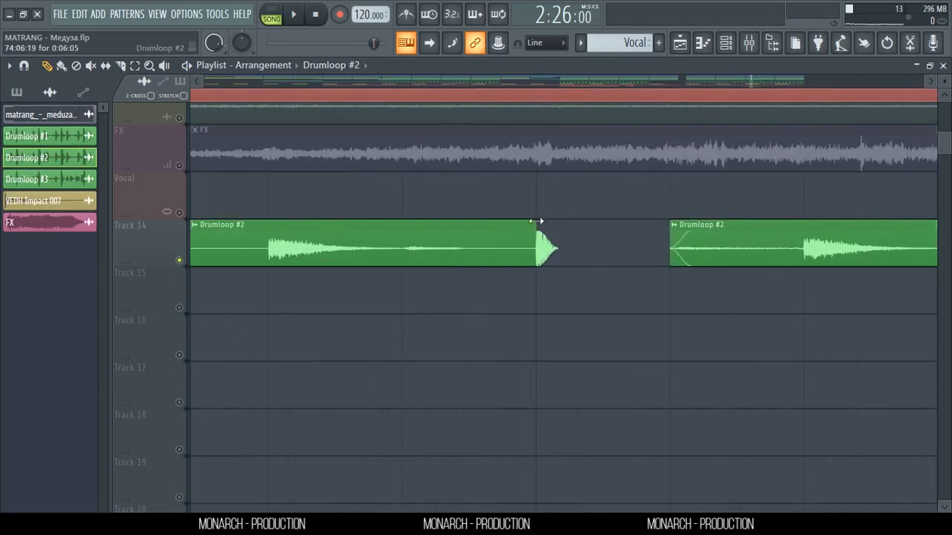
left_click_drag(536, 221, 516, 221)
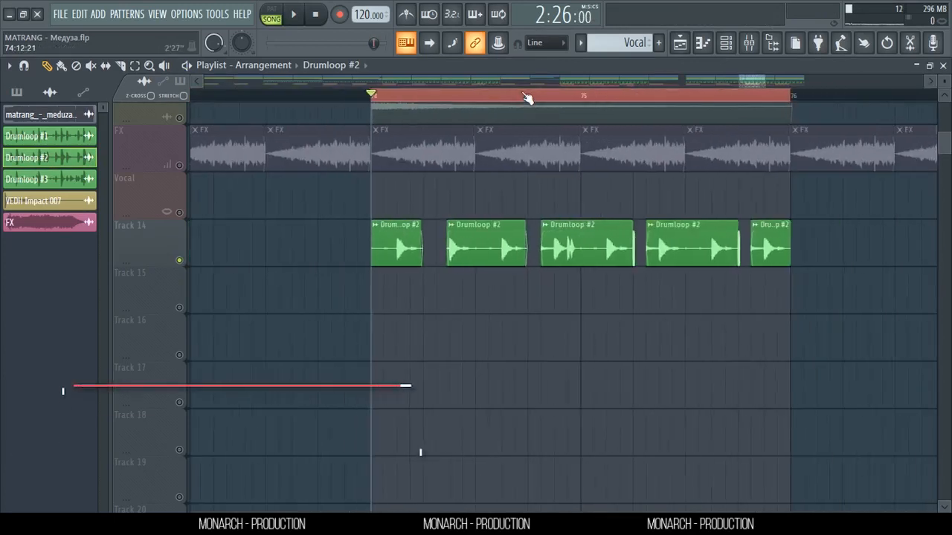
right_click(587, 244)
right_click(692, 244)
right_click(770, 244)
- Shorten the looped time selection to the first half of bar 74 and trim the second slice to end there
left_click_drag(786, 101, 578, 99)
key("space")
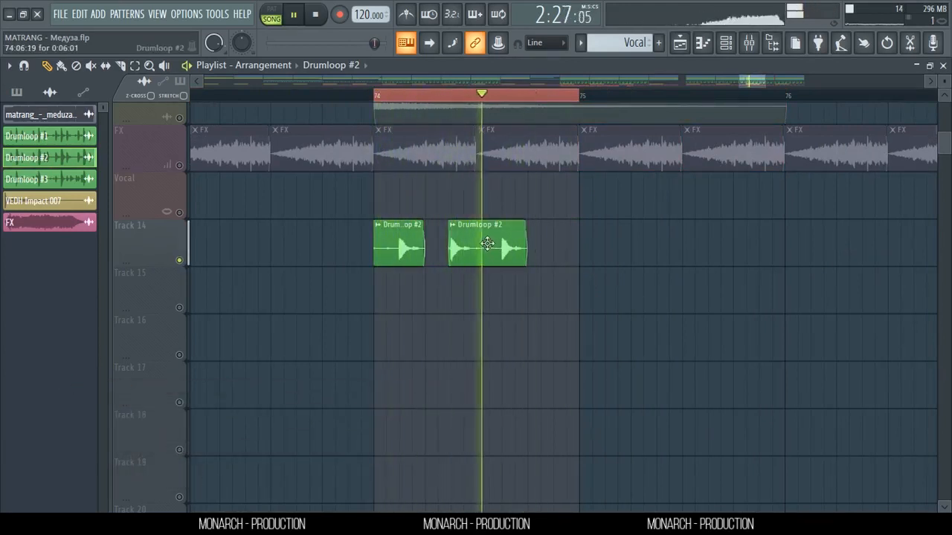
left_click_drag(578, 97, 489, 95)
key("space")
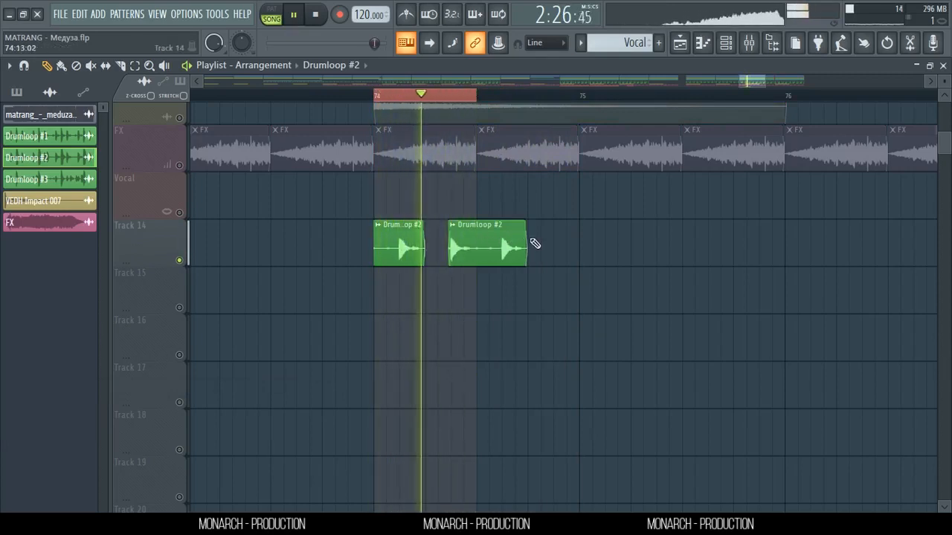
left_click_drag(527, 235, 476, 224)
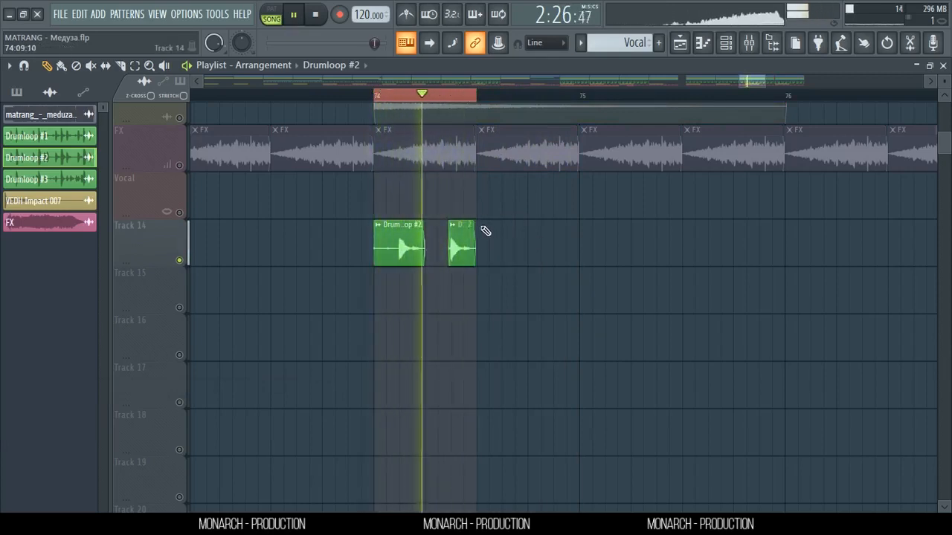
key("space")
- Delete the remaining Drumloop #2 slices from Track 14 and clear the time selection
key("Delete")
left_click(384, 96)
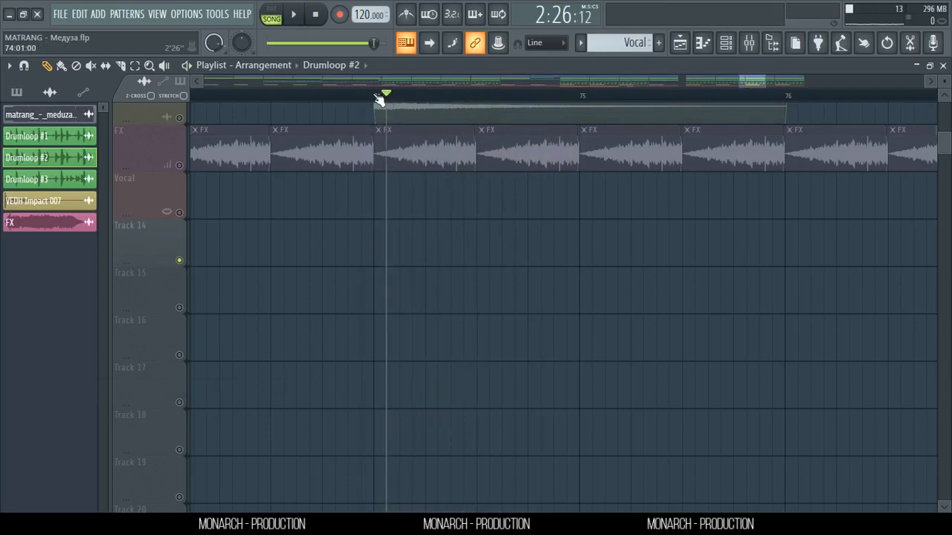
- Unmute all playlist tracks, play the full mix from bar 74 and return to the whole-song overview
left_click(180, 165)
key("space")
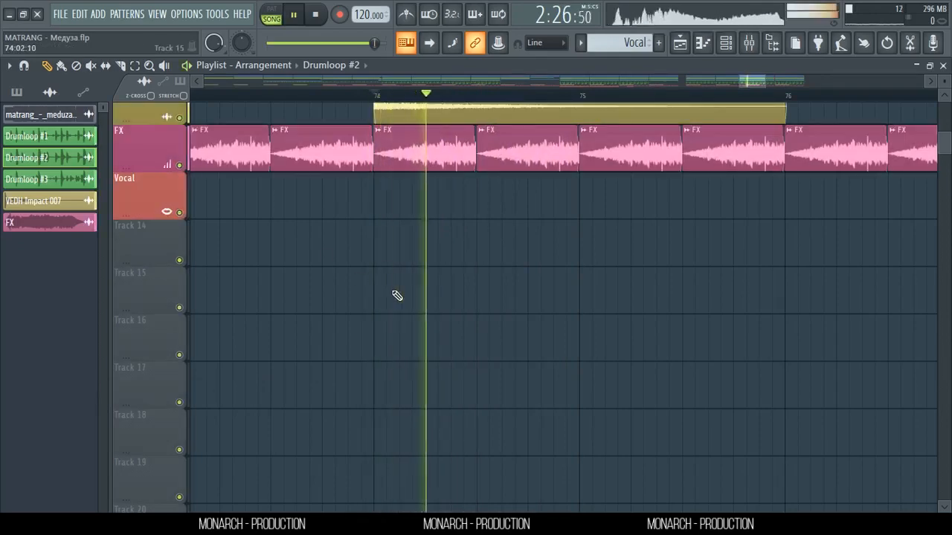
scroll(395, 295, "down", 5)
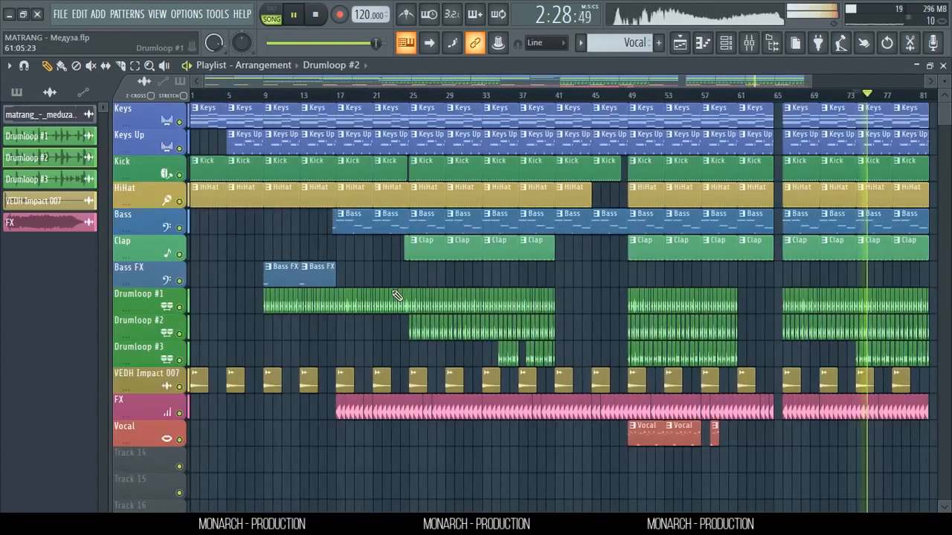
key("space")
scroll(395, 98, "down", 2)
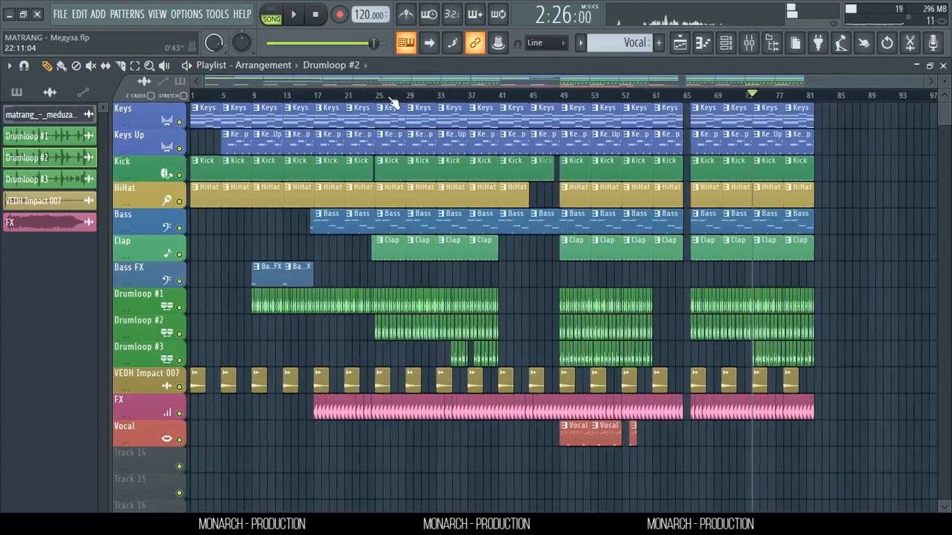
scroll(533, 185, "down", 3)
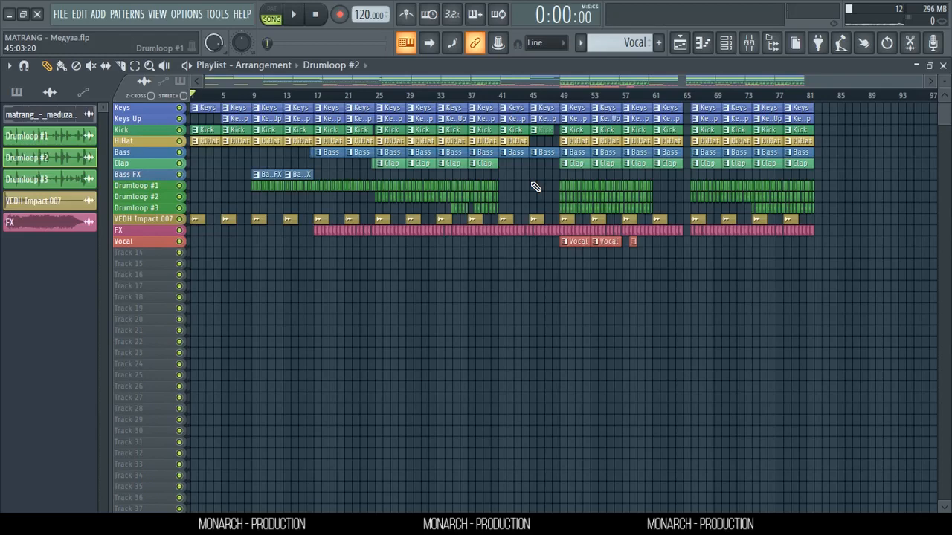
- Inspect the Keys Up and Kick #1 mixer inserts and open Kick #1's Fruity parametric EQ 2
left_click(758, 43)
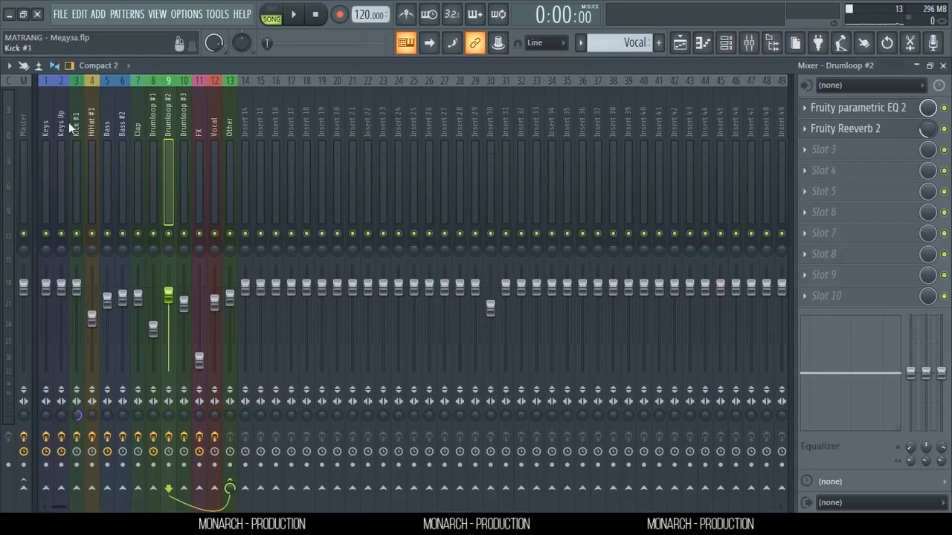
left_click(59, 126)
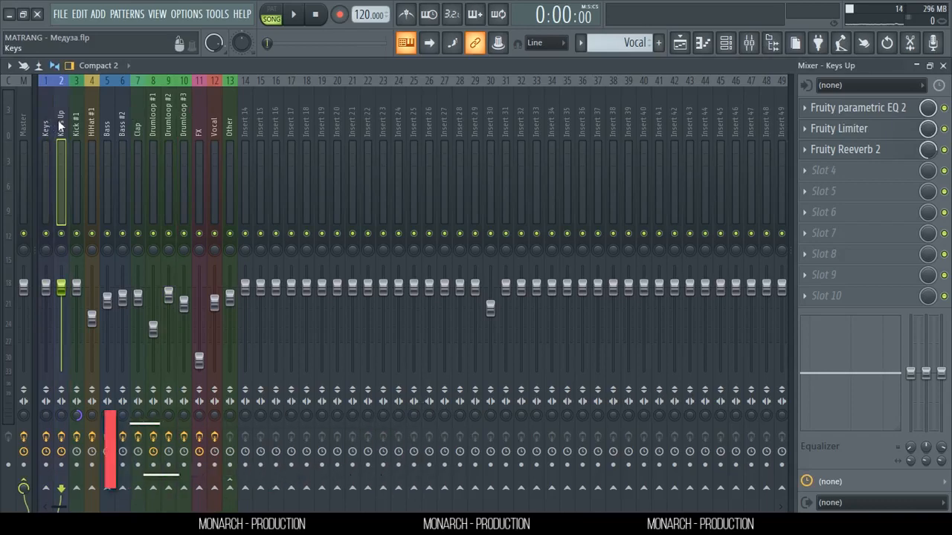
left_click(74, 126)
left_click(870, 109)
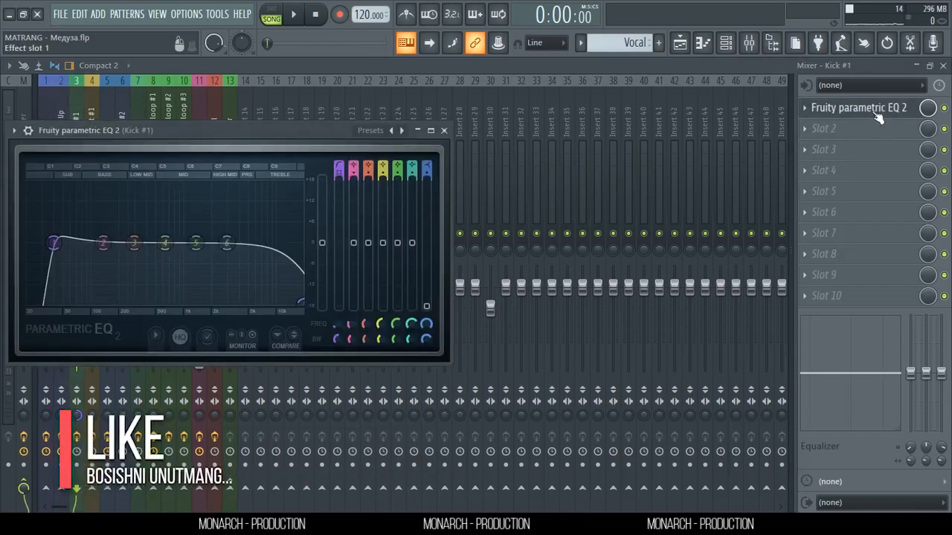
- Close Kick #1's equalizer and inspect Fruity parametric EQ 2 on the HiHat #1 mixer insert
left_click(876, 111)
left_click(91, 130)
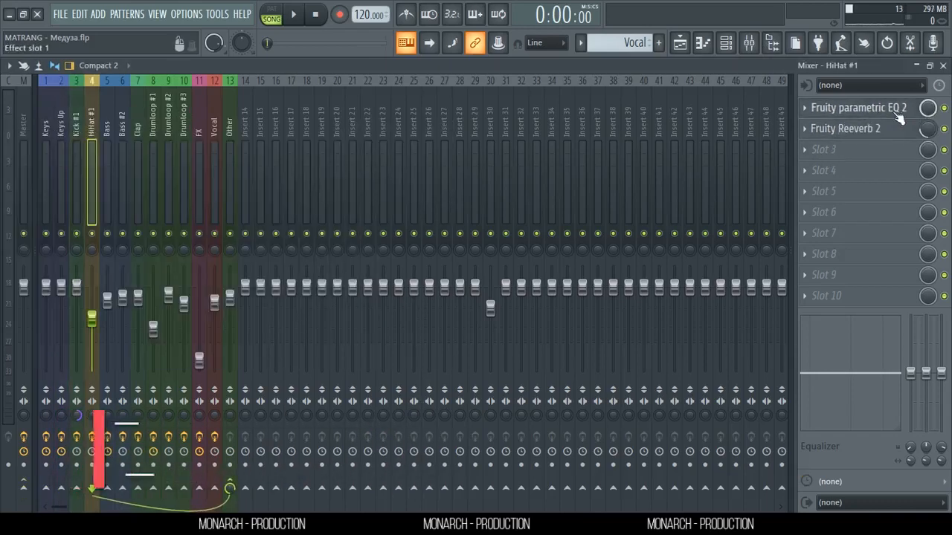
left_click(873, 109)
left_click(898, 110)
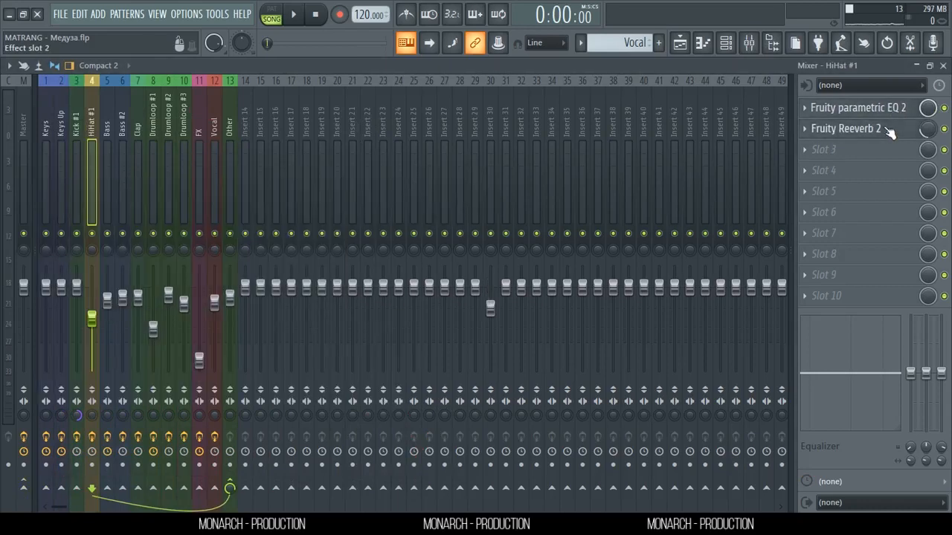
- Inspect the Bass mixer insert's effect chain, briefly viewing its Fruity parametric EQ 2
left_click(104, 146)
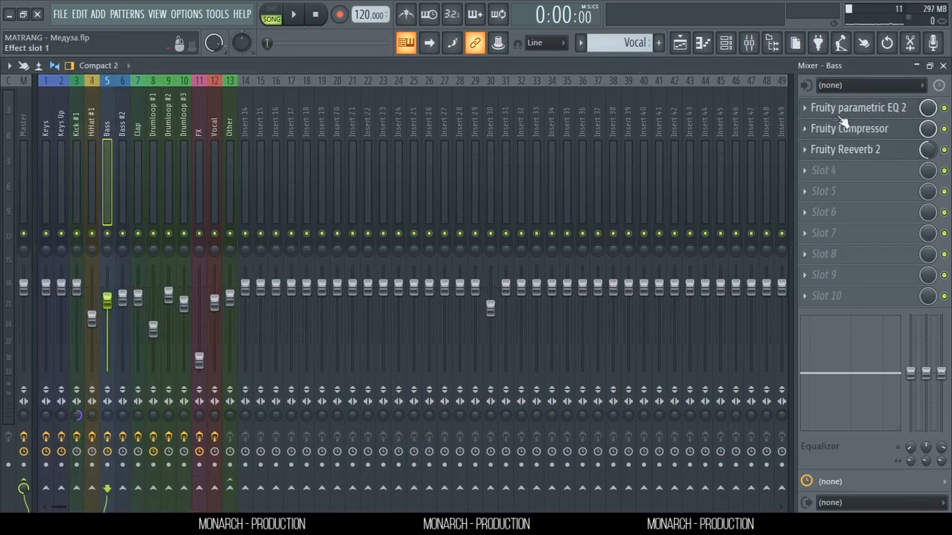
left_click(848, 109)
left_click(848, 110)
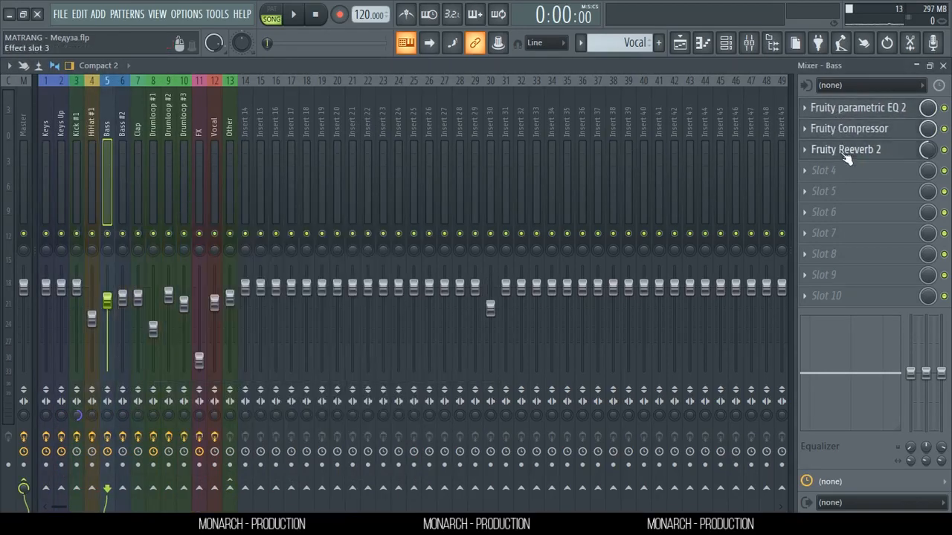
left_click(868, 109)
left_click(868, 109)
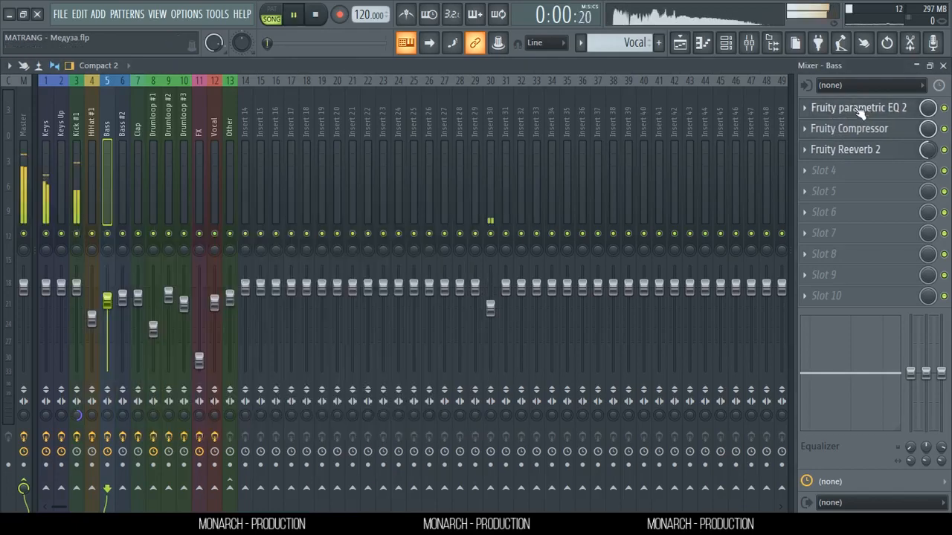
- Return to the playlist, move the playhead to bar 49 and play with only the Kick and Bass tracks unmuted
left_click(943, 66)
scroll(579, 100, "up", 4)
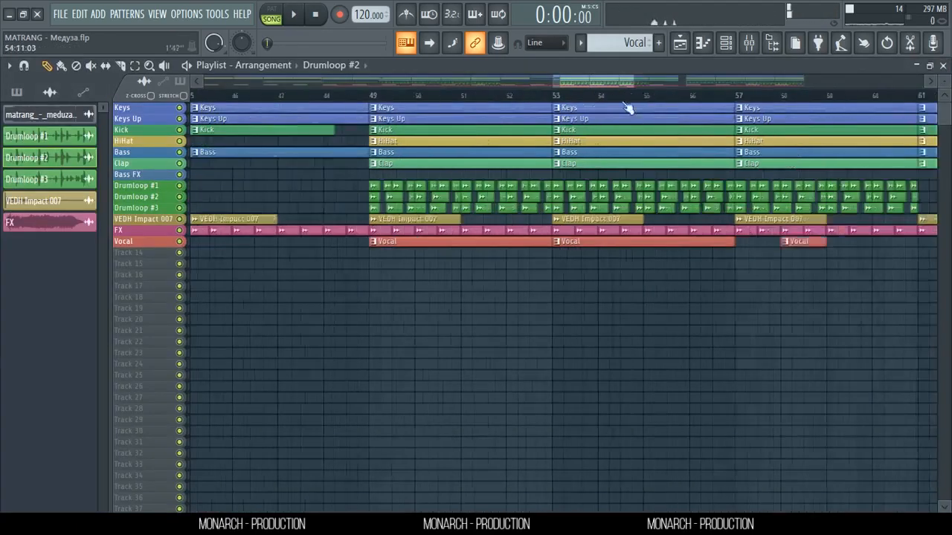
scroll(335, 134, "up", 3)
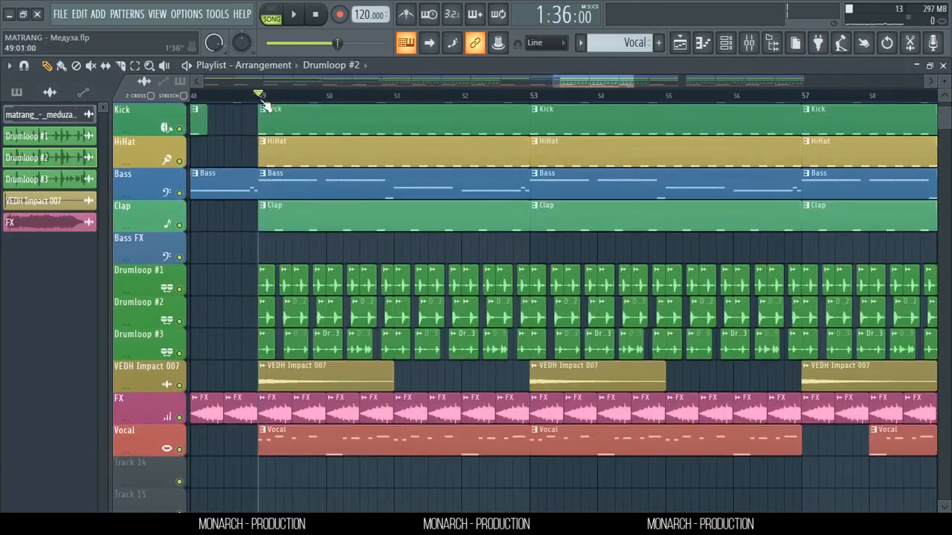
right_click(180, 192)
key("space")
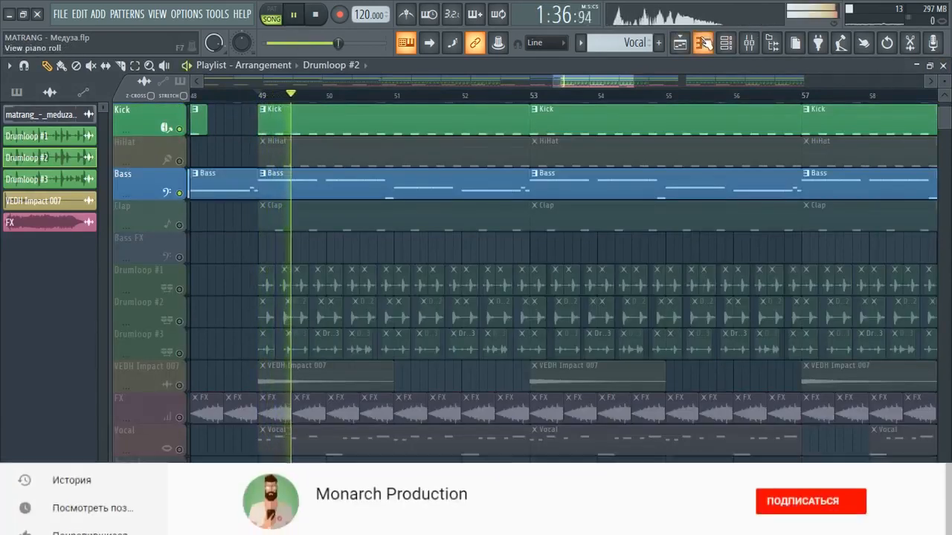
- Open Fruity parametric EQ 2 on the Kick #1 mixer insert, audition the kick and bass, and close the equalizer
left_click(749, 43)
key("space")
left_click(78, 130)
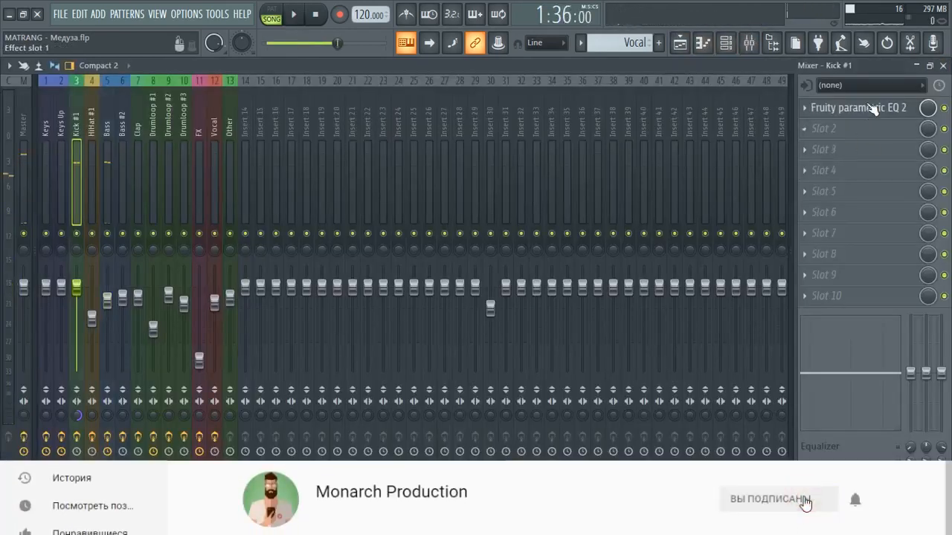
left_click(874, 109)
key("space")
key("space")
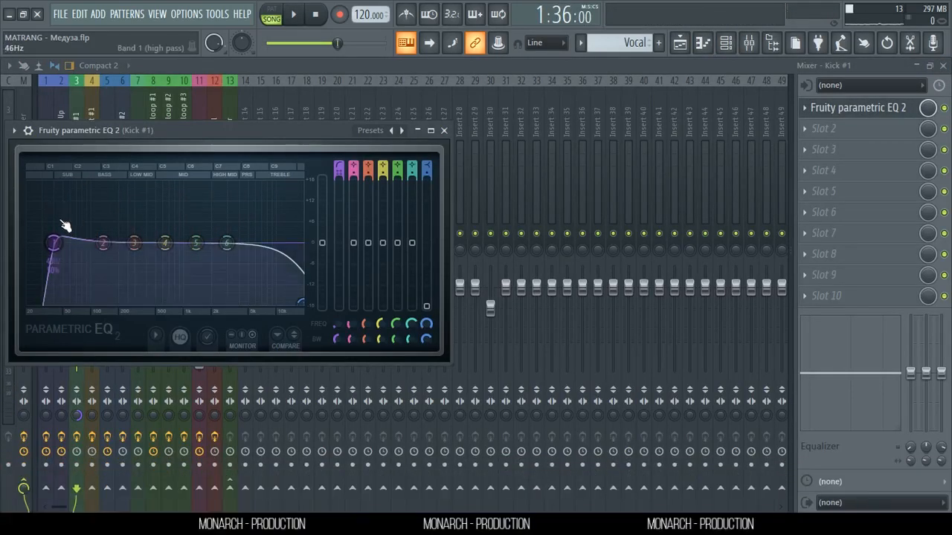
key("space")
key("space")
left_click(444, 131)
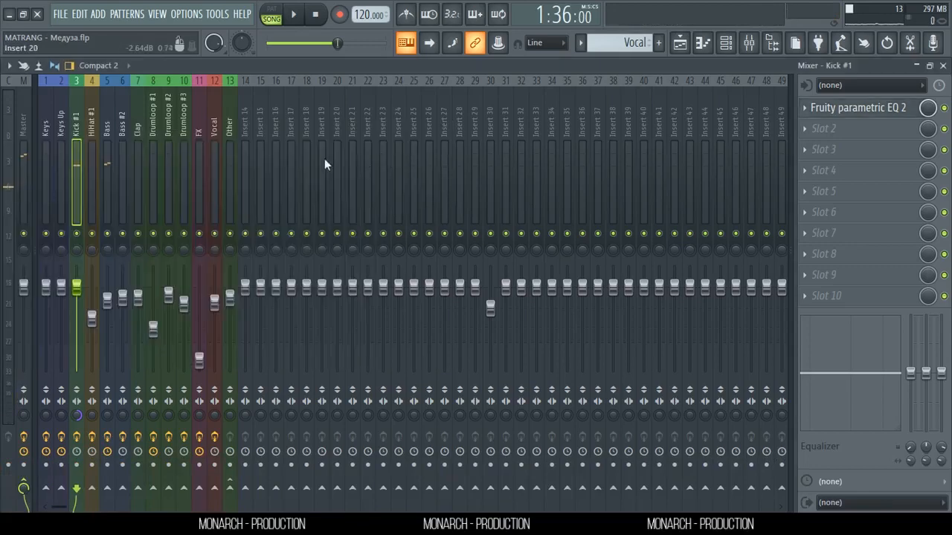
- Reopen Kick #1's Fruity parametric EQ 2 and examine the kick's spectrum during playback from bar 49
left_click(904, 114)
key("space")
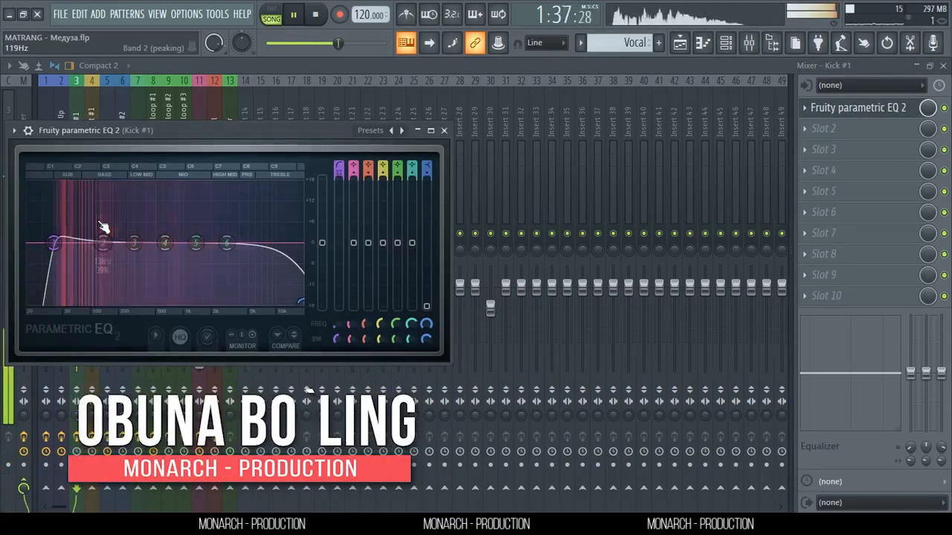
key("space")
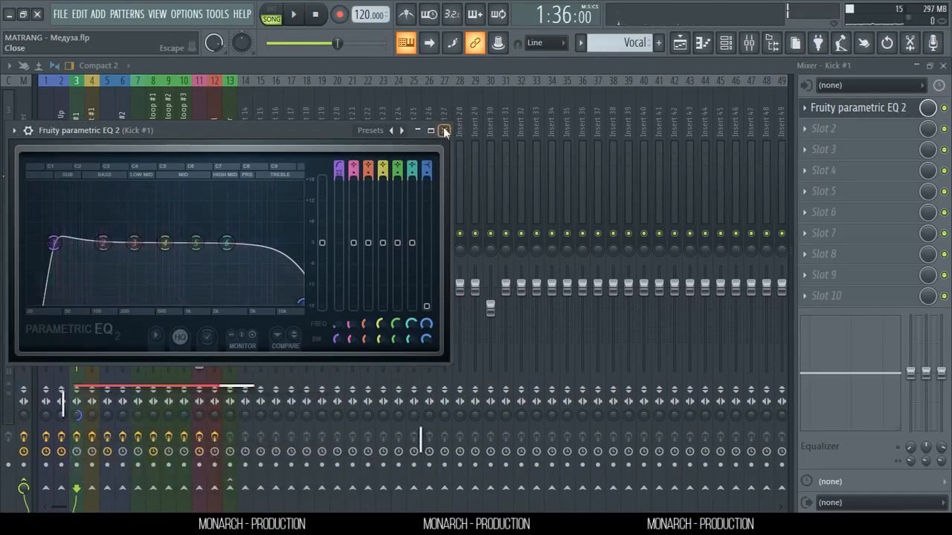
left_click(443, 130)
- Set band 3 of the Bass insert's Fruity parametric EQ 2 to about -2.3 dB at 54 Hz with 15% bandwidth and audition it
left_click(107, 171)
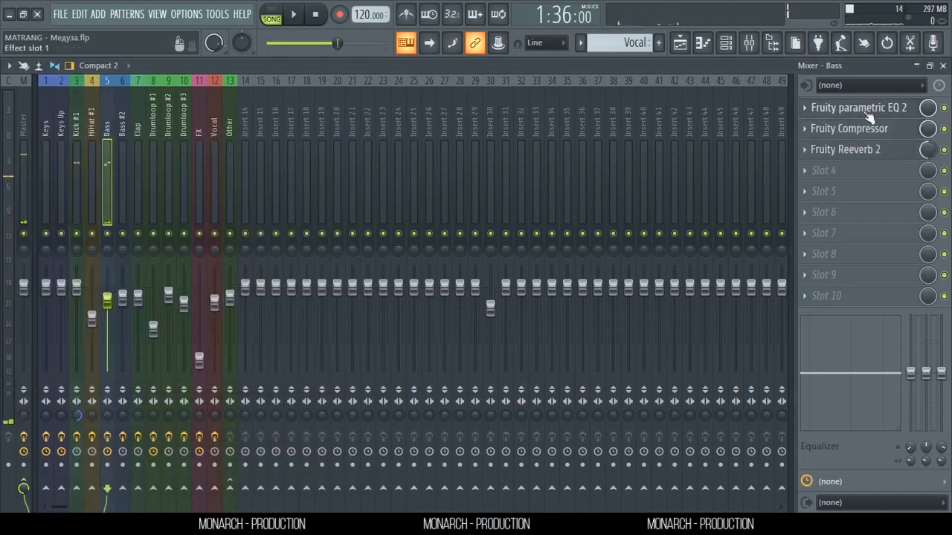
left_click(855, 108)
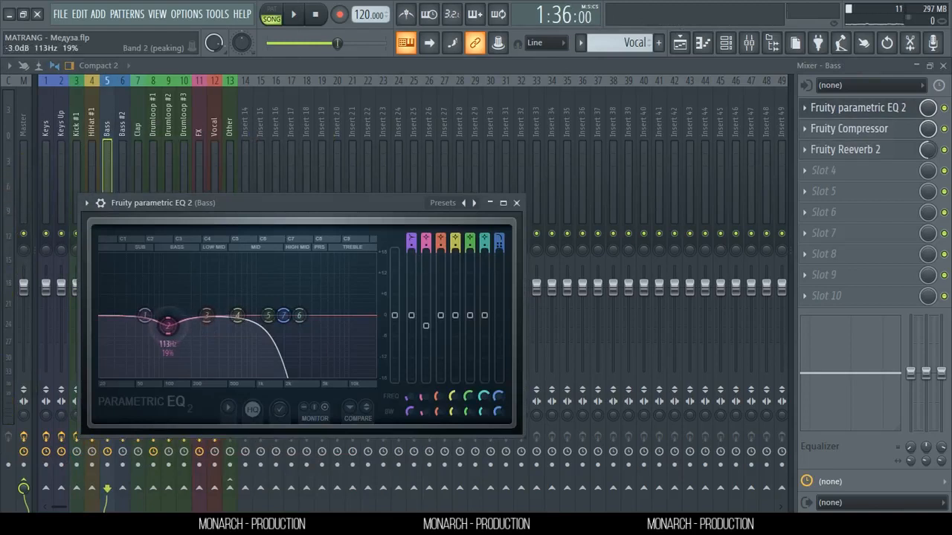
left_click_drag(221, 325, 132, 317)
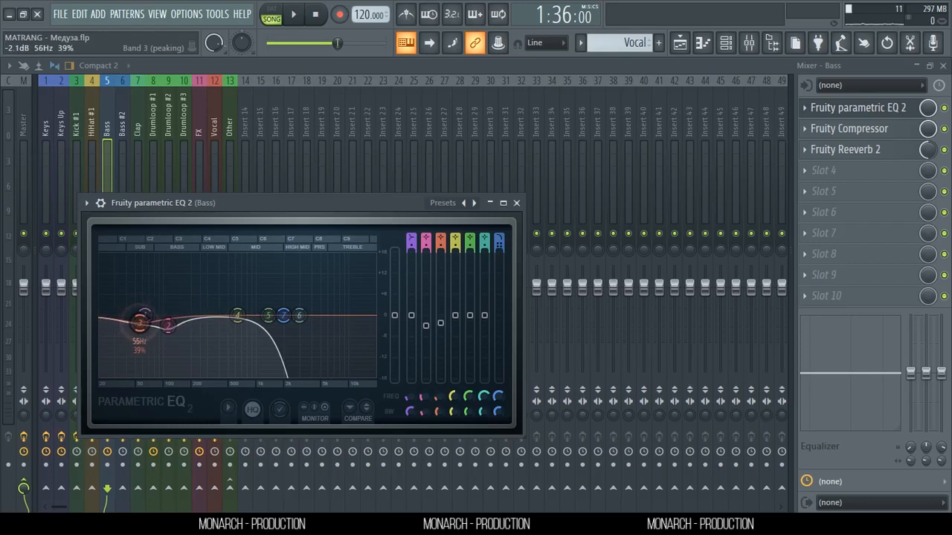
scroll(145, 330, "down", 5)
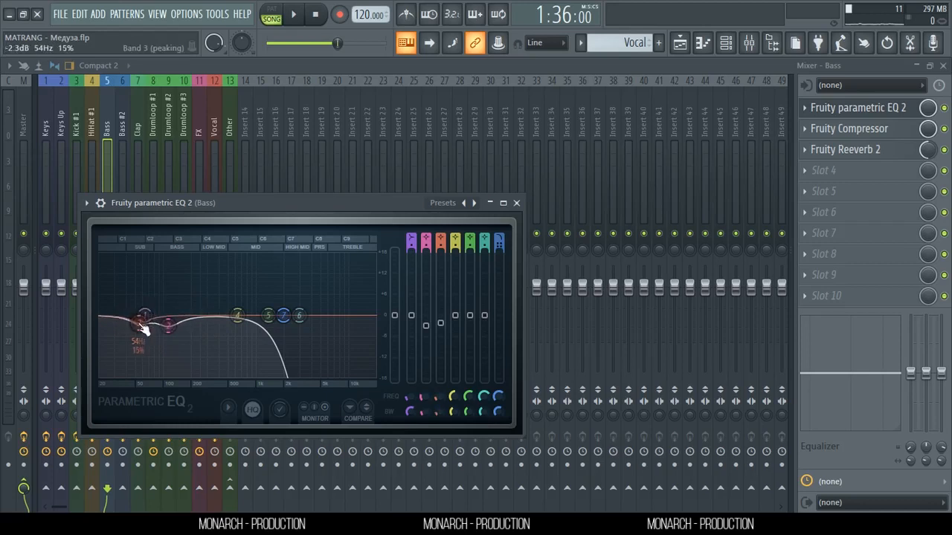
key("space")
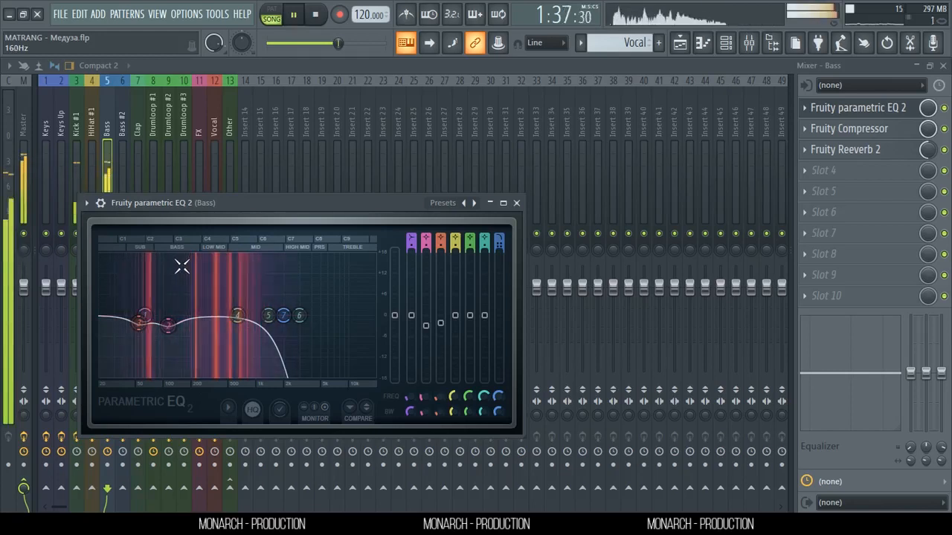
key("space")
left_click(516, 204)
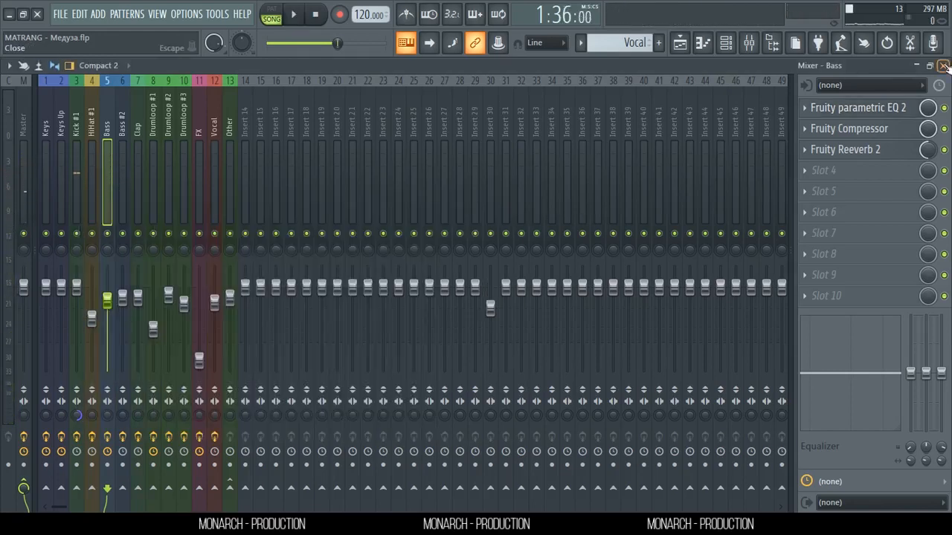
- Inspect the Bass #2 and Clap mixer inserts, viewing Clap's Fruity parametric EQ 2 and Fruity Reeverb 2
left_click(125, 142)
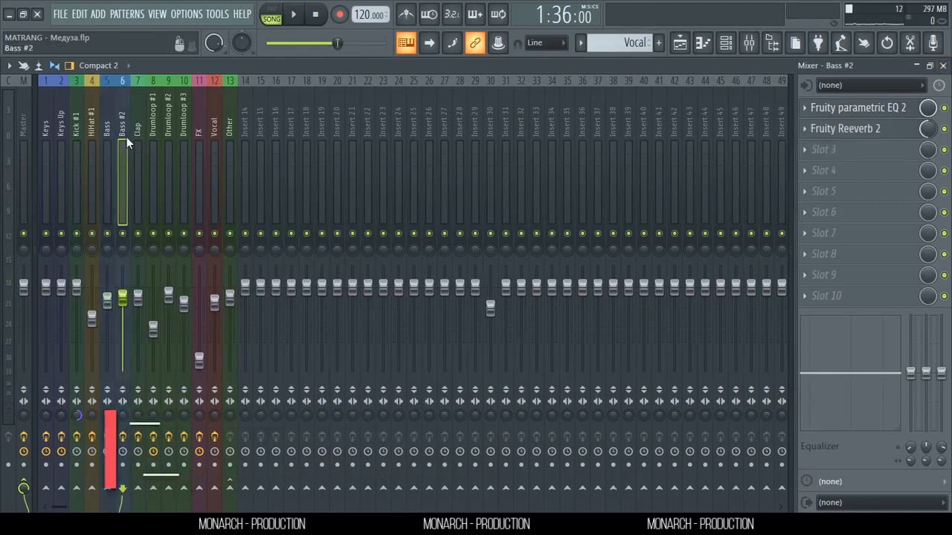
left_click(136, 142)
left_click(876, 107)
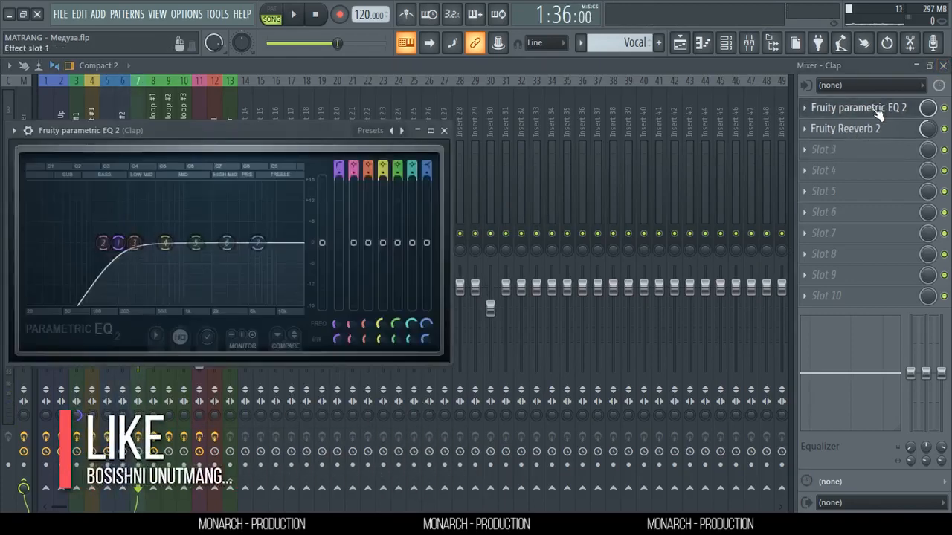
left_click(875, 109)
left_click(870, 128)
left_click(869, 128)
- Open the Fruity Limiter on the Drumloop #1 mixer insert and check it during playback
left_click(154, 144)
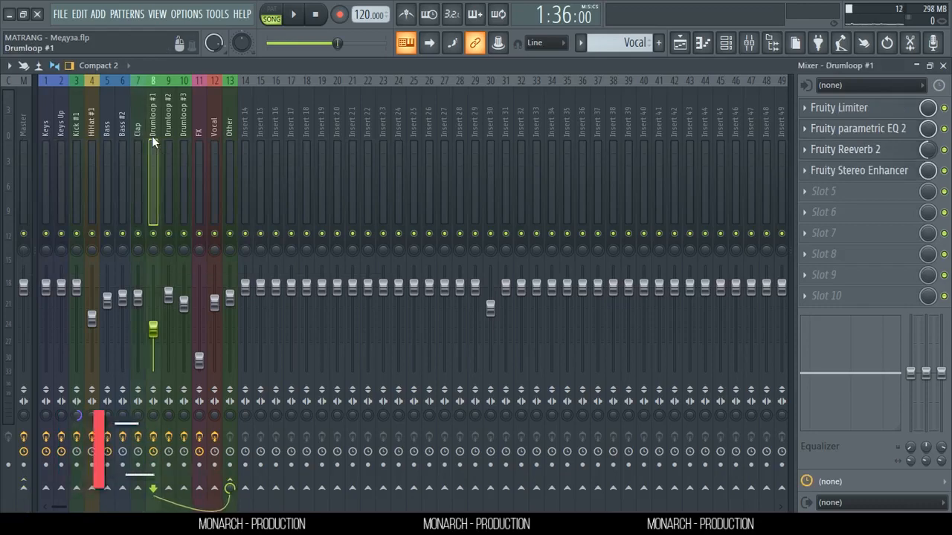
left_click(881, 113)
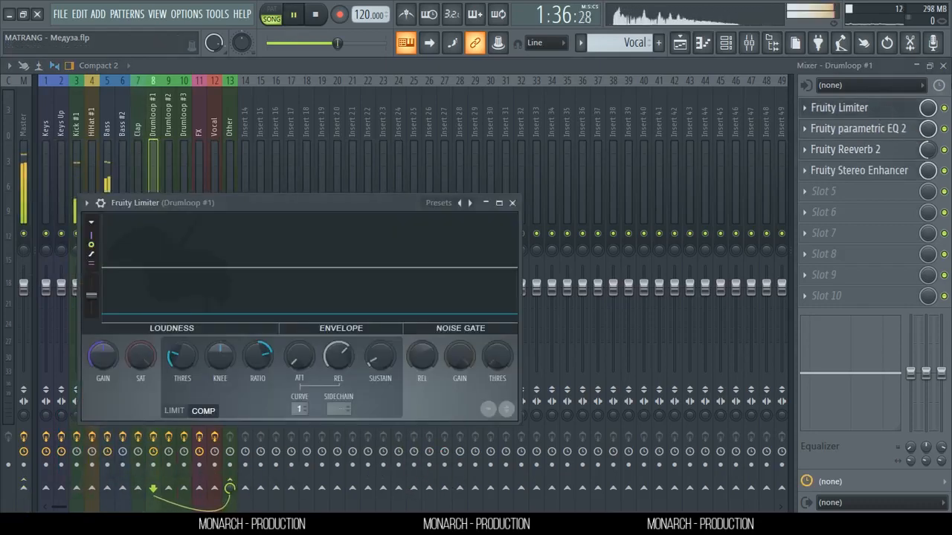
key("Escape")
- Solo the Drumloop #1 playlist track and play it from bar 49 while viewing its Fruity Limiter, then close the limiter
left_click(943, 65)
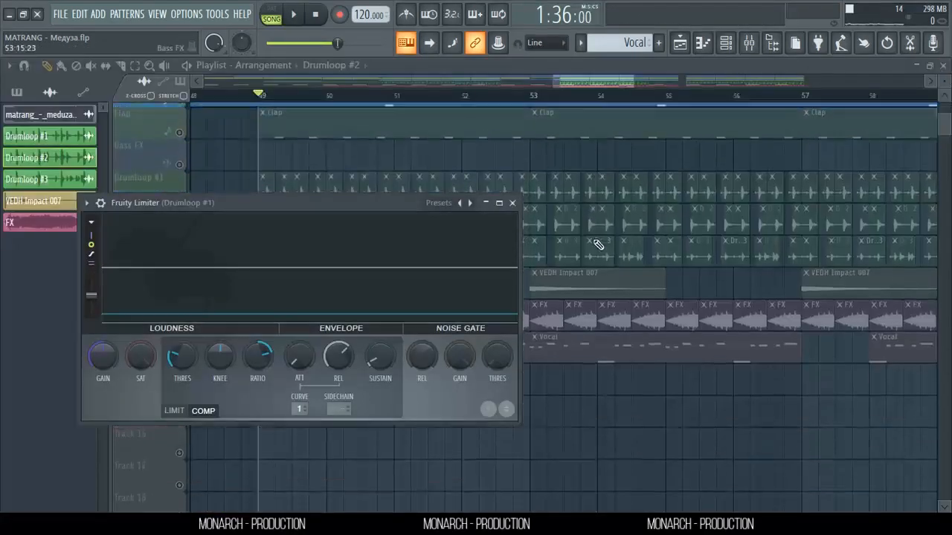
left_click(188, 193)
key("space")
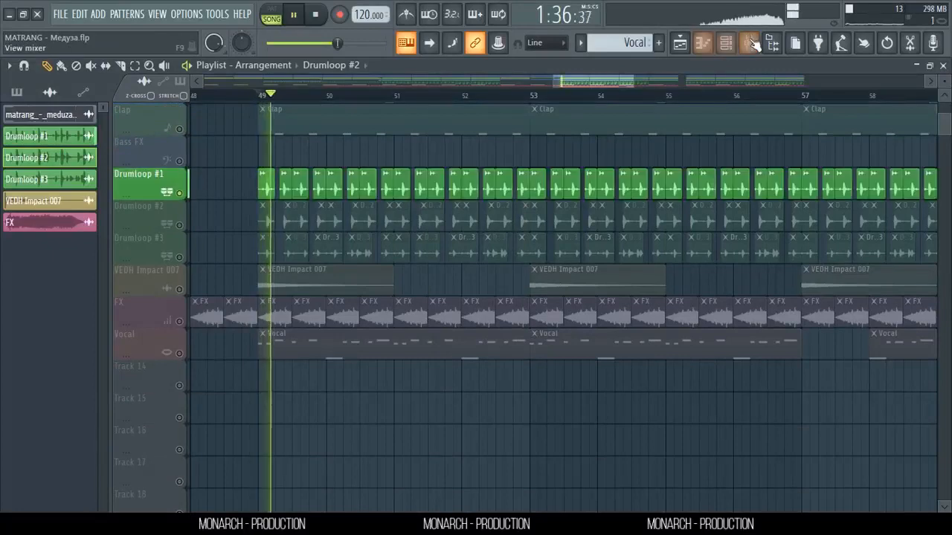
key("F9")
left_click(872, 110)
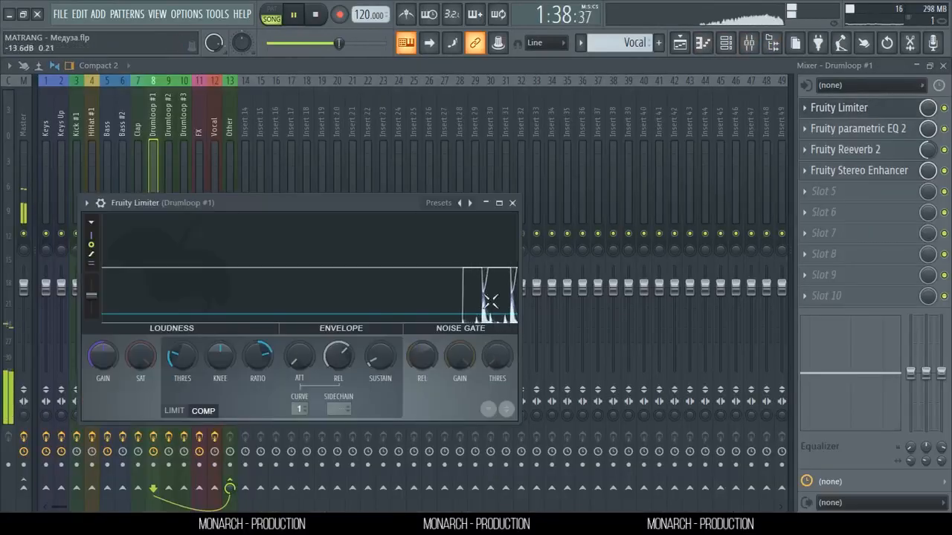
key("space")
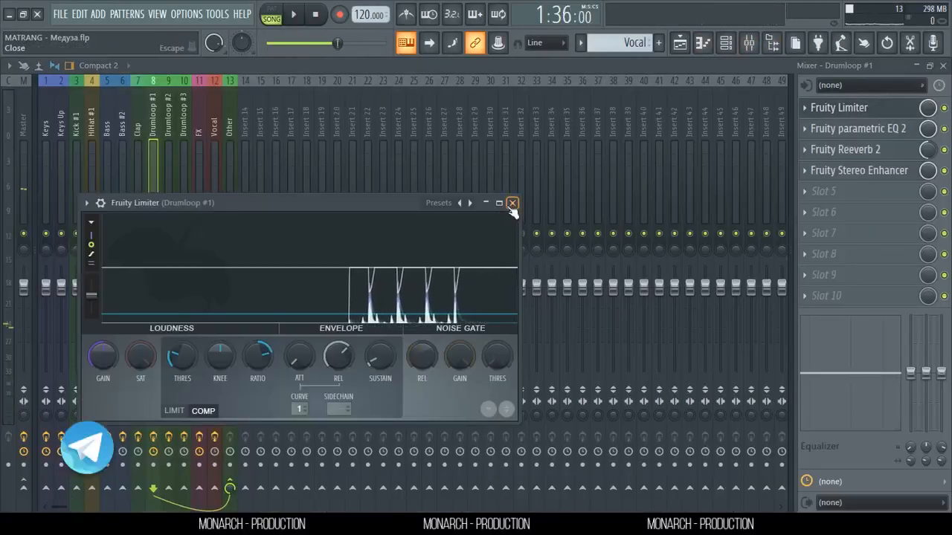
left_click(512, 203)
- Review Drumloop #1's Fruity parametric EQ 2, Fruity Reeverb 2 and Fruity Stereo Enhancer, and compare playback with the Stereo Enhancer disabled
left_click(863, 129)
left_click(874, 150)
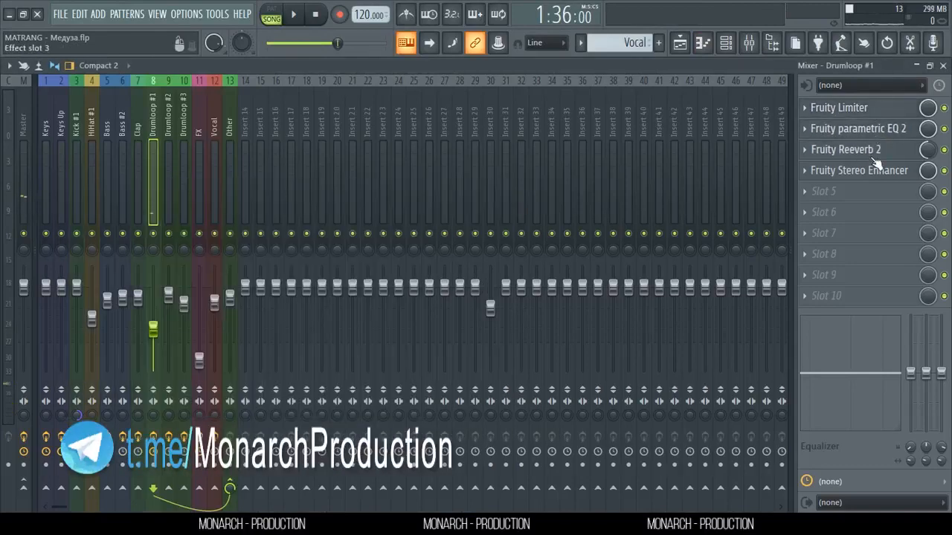
left_click(874, 171)
left_click(878, 181)
key("space")
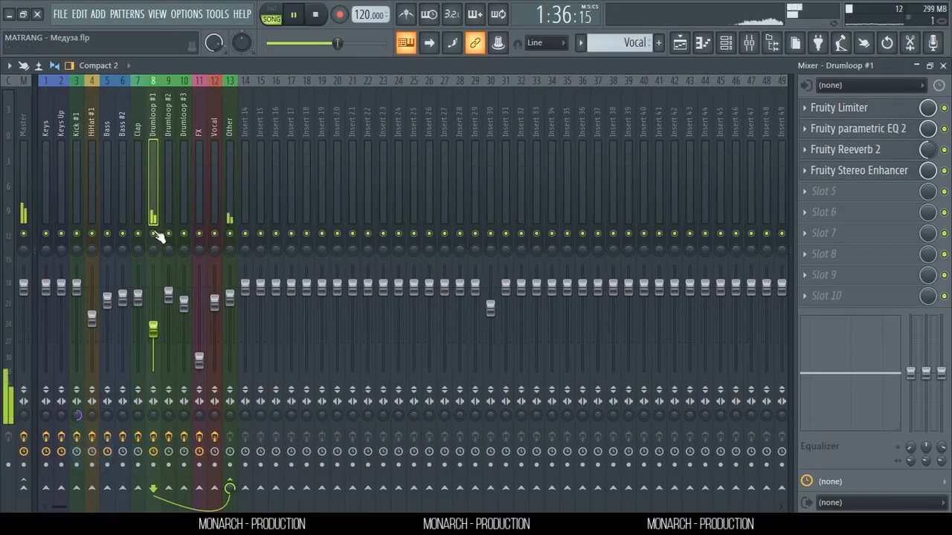
key("space")
key("space")
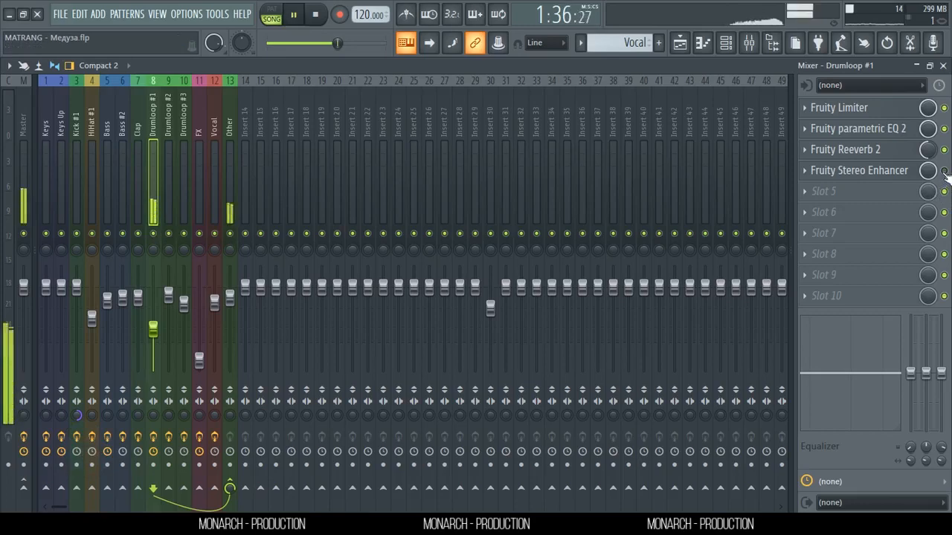
- Stop playback and inspect Fruity parametric EQ 2 and Fruity Reeverb 2 on the Drumloop #2 mixer insert
left_click(168, 197)
key("space")
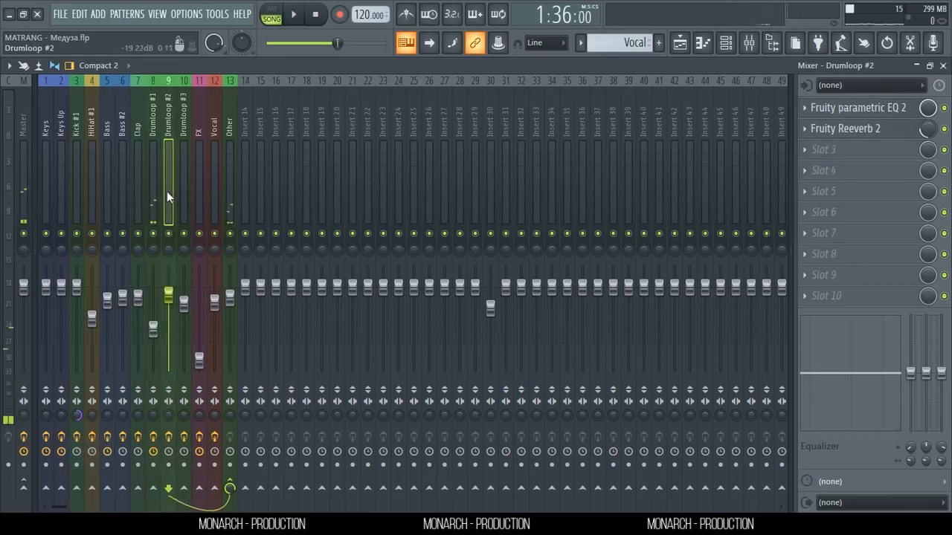
left_click(893, 109)
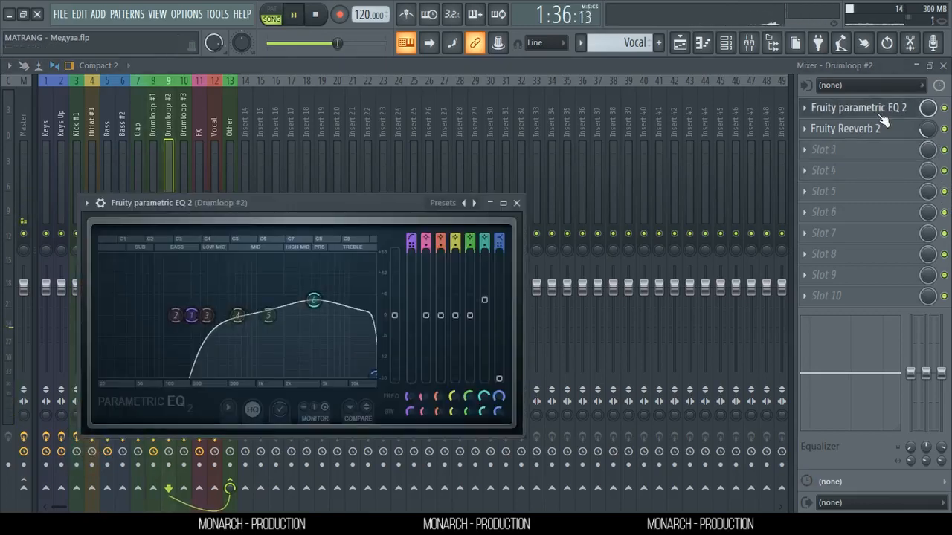
left_click(881, 115)
key("space")
left_click(883, 130)
left_click(883, 130)
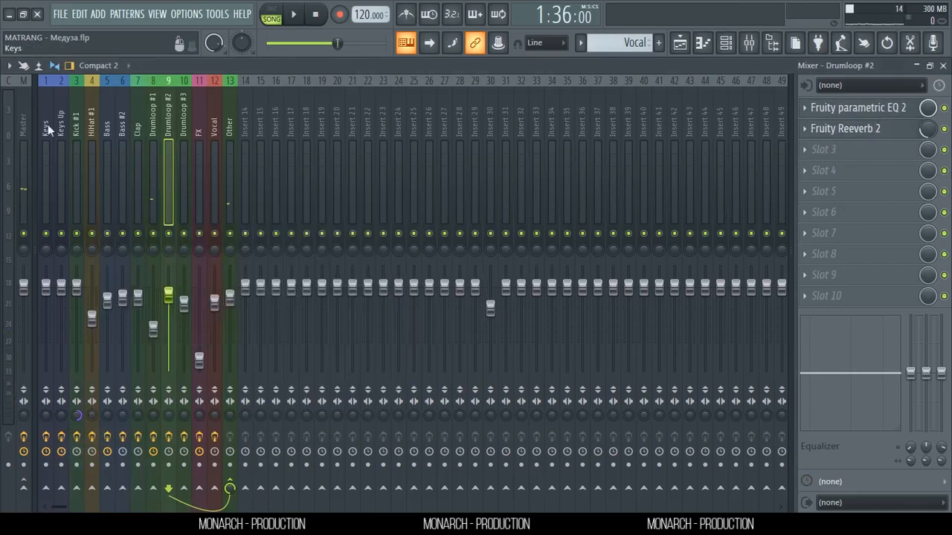
- Inspect Drumloop #3's Fruity parametric EQ 2 and Fruity Stereo Shaper, and bring up the FX insert's effect chain
left_click(184, 122)
left_click(909, 108)
left_click(909, 108)
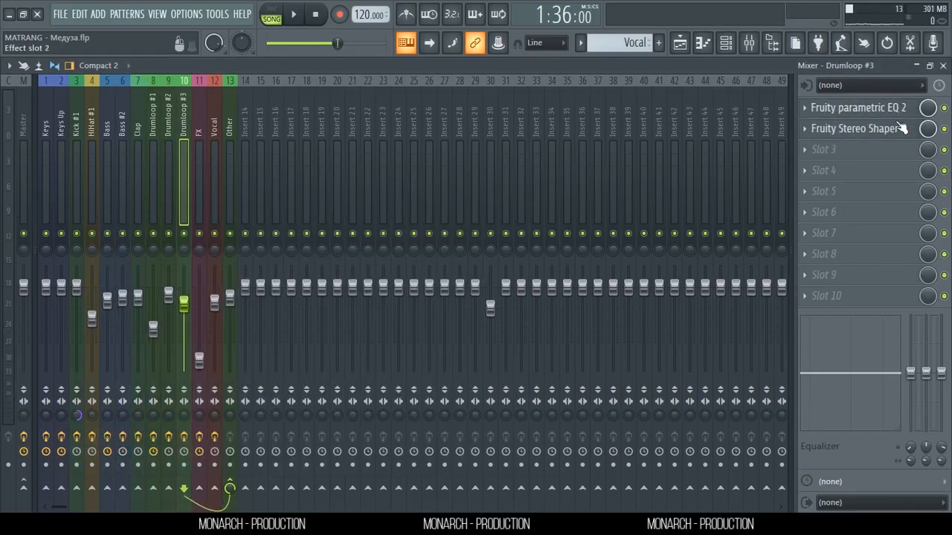
left_click(902, 129)
left_click(902, 129)
left_click(198, 119)
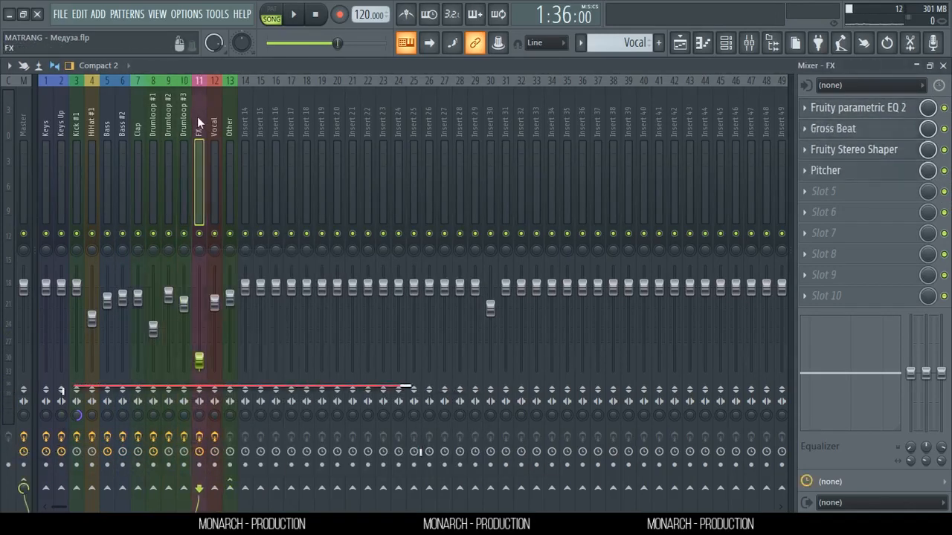
- Review the effect chains and routing of the Vocal, Drumloop #1, Drumloop #2, Drumloop #3 and Other mixer inserts
left_click(213, 116)
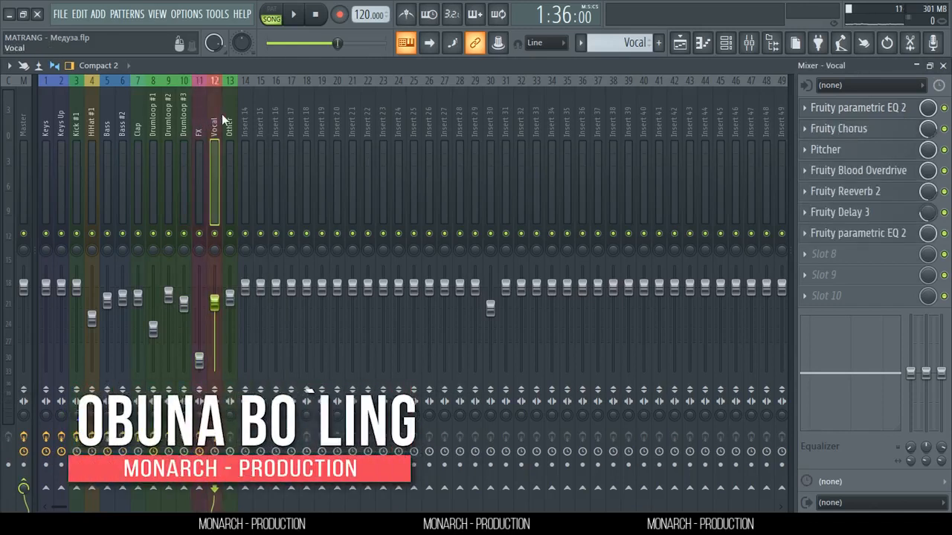
left_click(228, 121)
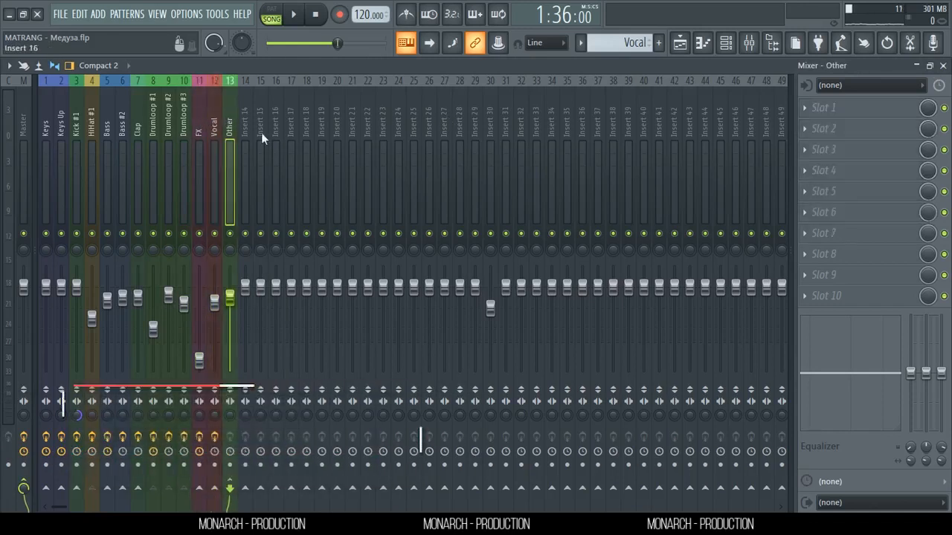
left_click(154, 134)
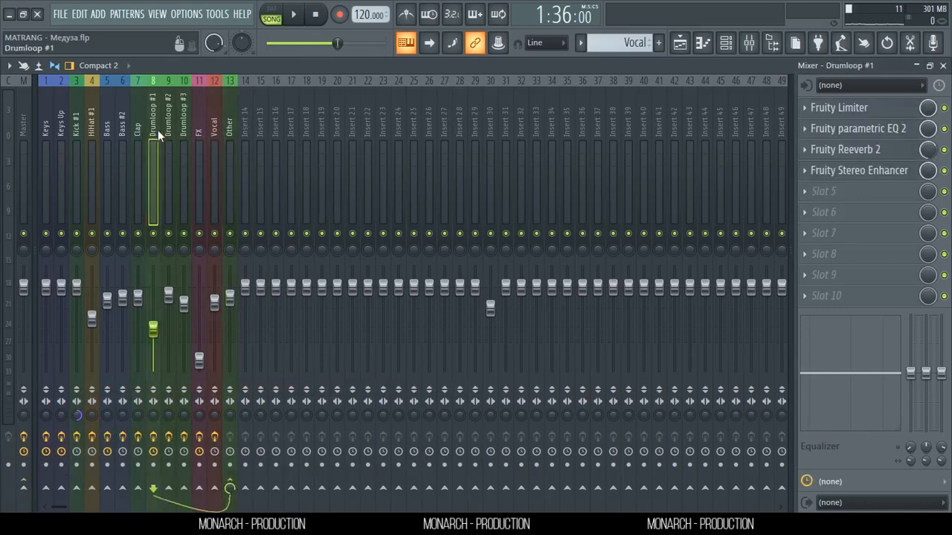
left_click(169, 130)
left_click(184, 128)
left_click(228, 126)
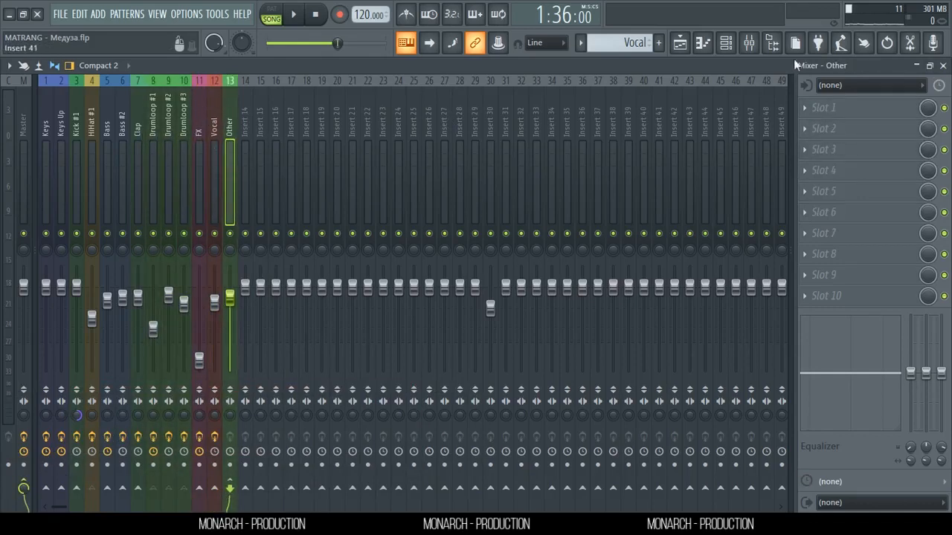
- Close the mixer and cancel the Drumloop #1 solo so all playlist tracks are enabled
left_click(943, 65)
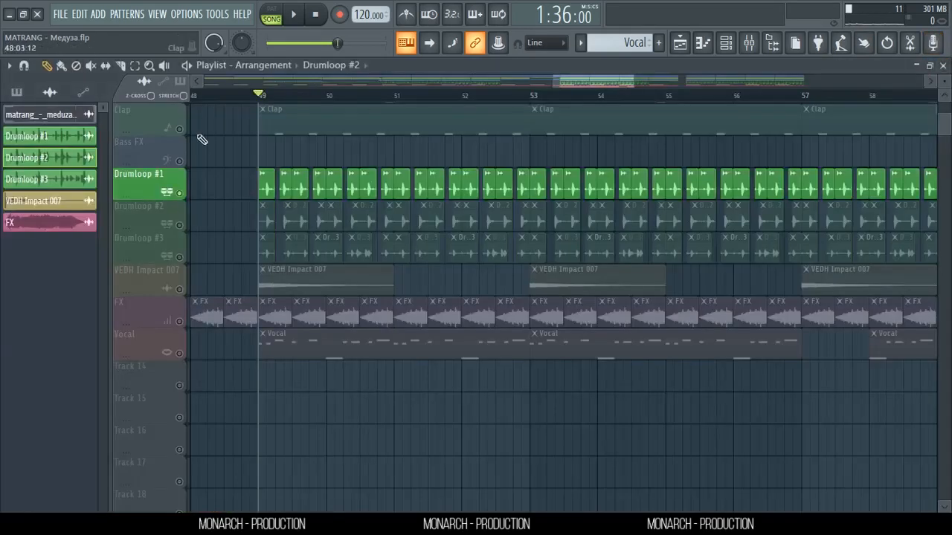
left_click(180, 224)
right_click(179, 256)
right_click(179, 257)
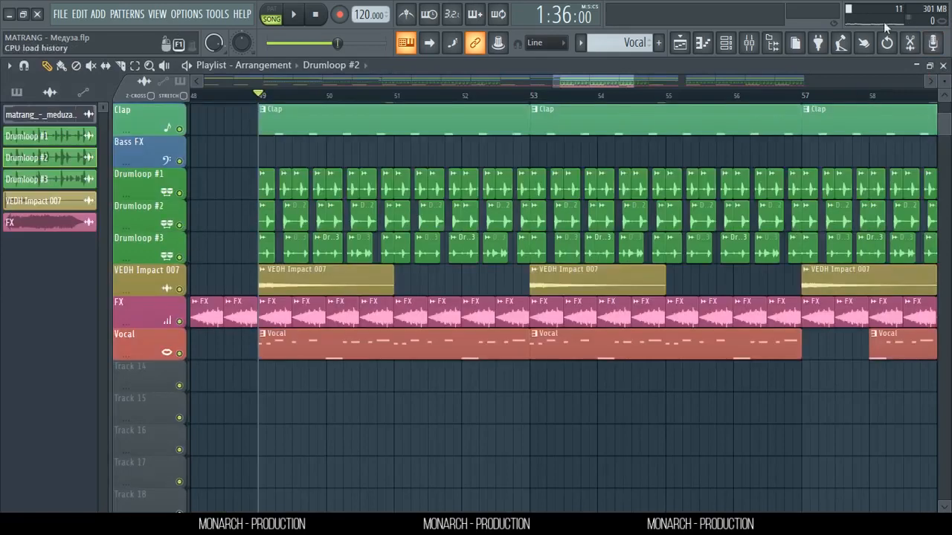
- Reopen the mixer and audition the Other bus soloed with its routed drum inserts, then restore all inserts and stop playback
left_click(756, 46)
key("space")
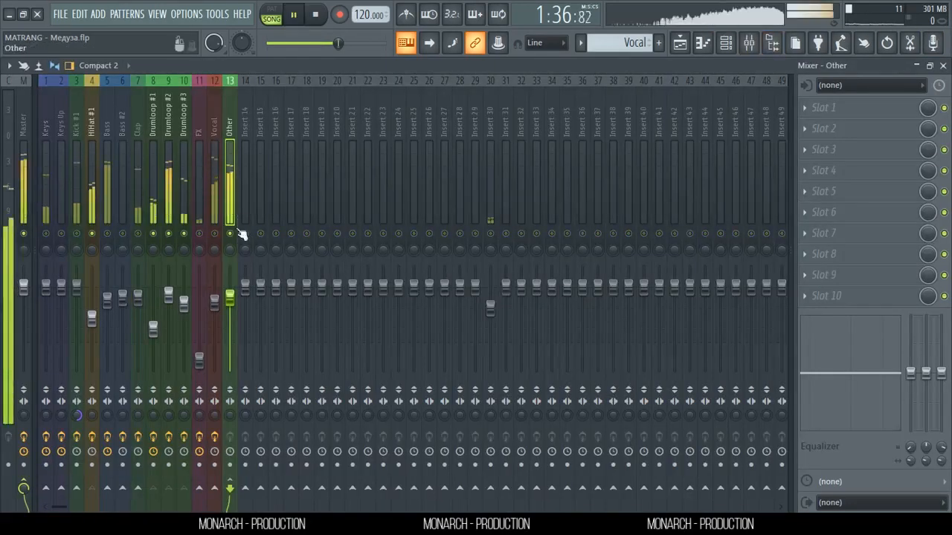
key("space")
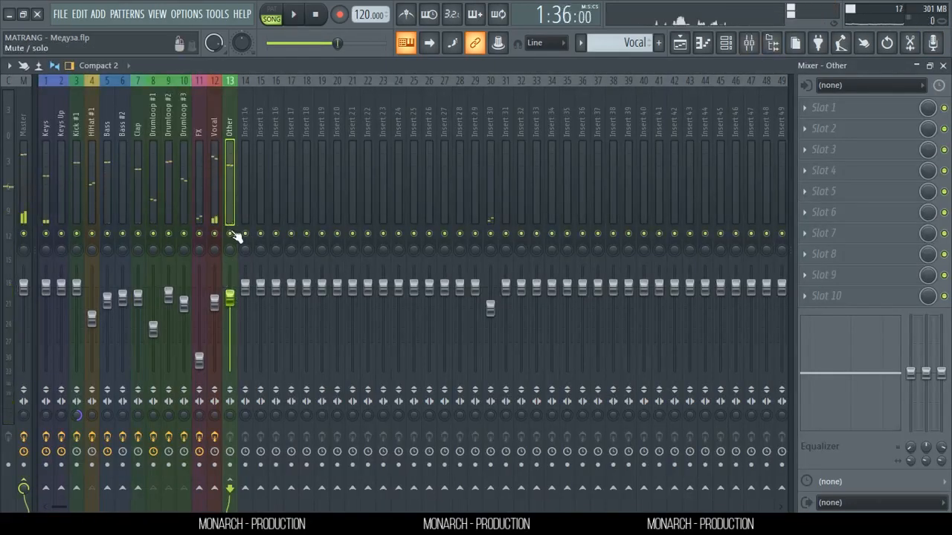
- Play the full arrangement briefly from bar 49 with the whole playlist in view, then stop and return to the song start
key("F9")
key("space")
scroll(482, 164, "down", 5)
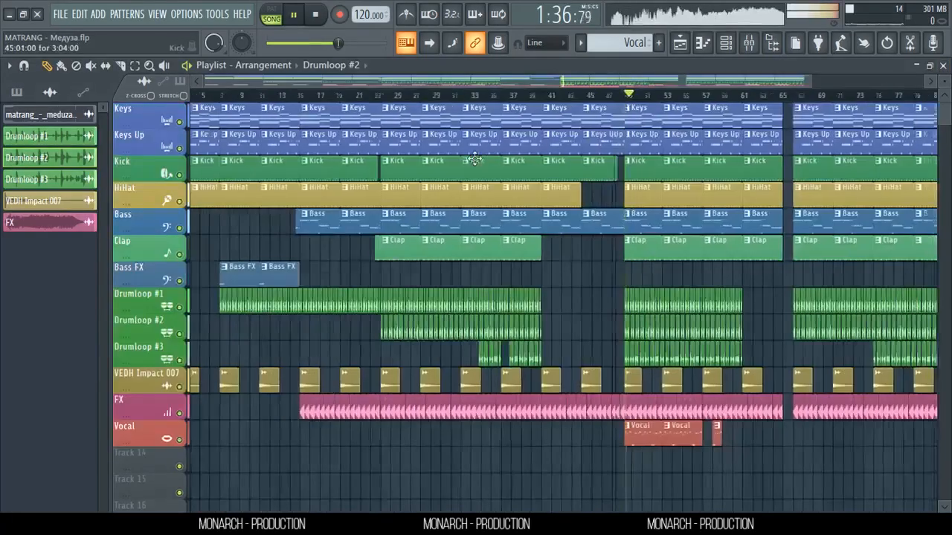
key("space")
key("Home")
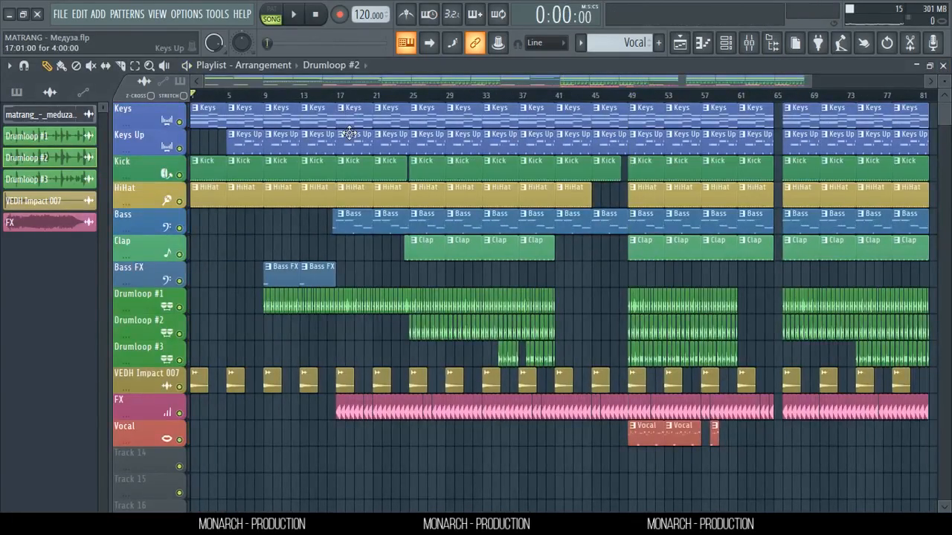